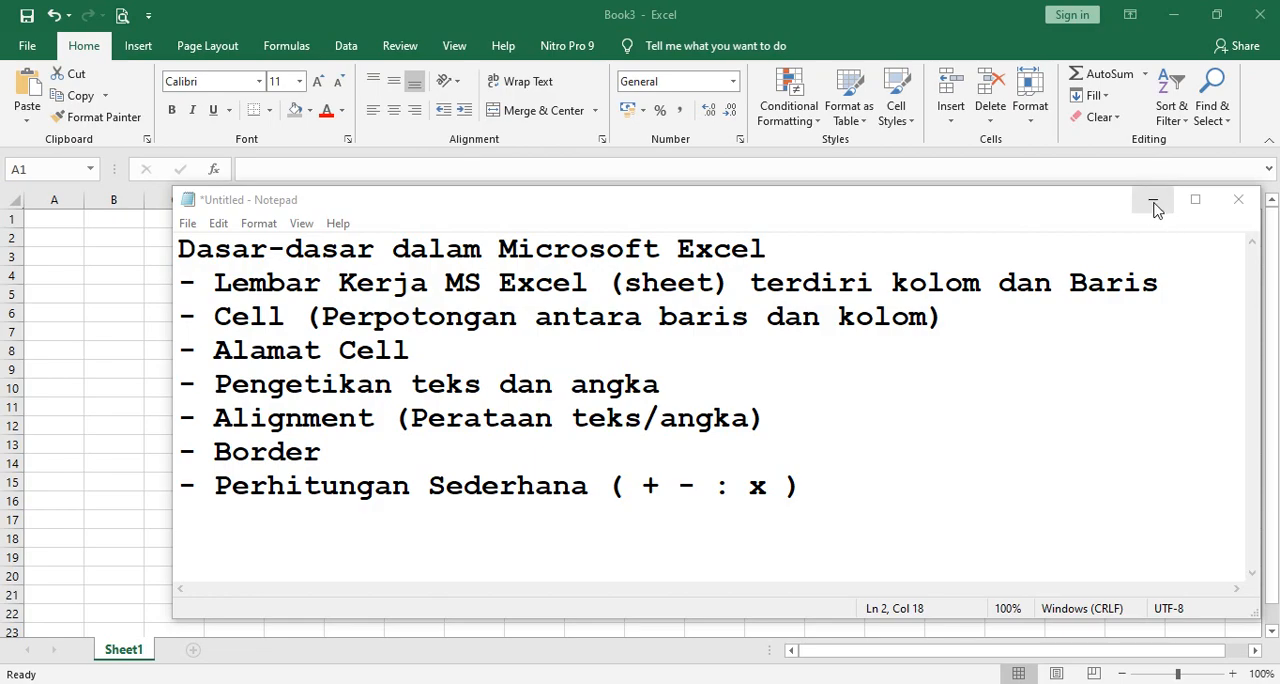
Minimize the Notepad notes and insert a new worksheet before Sheet1 in the Excel workbook.
left_click(1154, 201)
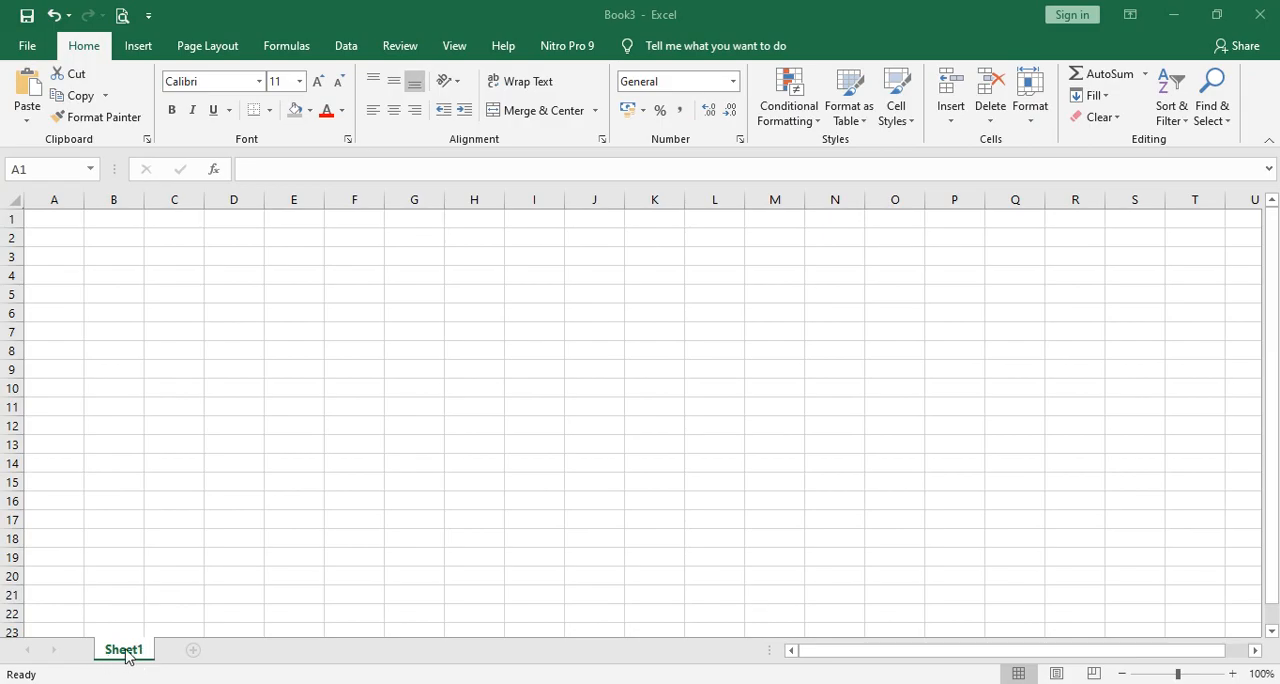
left_click(125, 655)
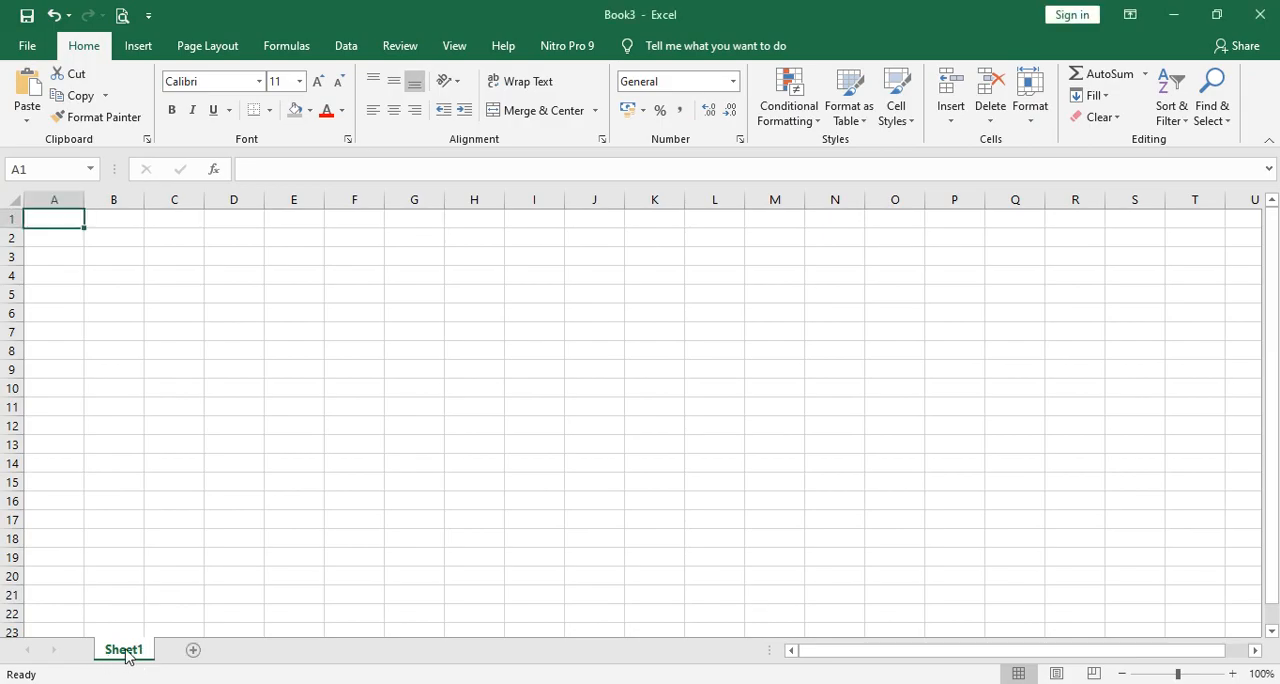
right_click(125, 653)
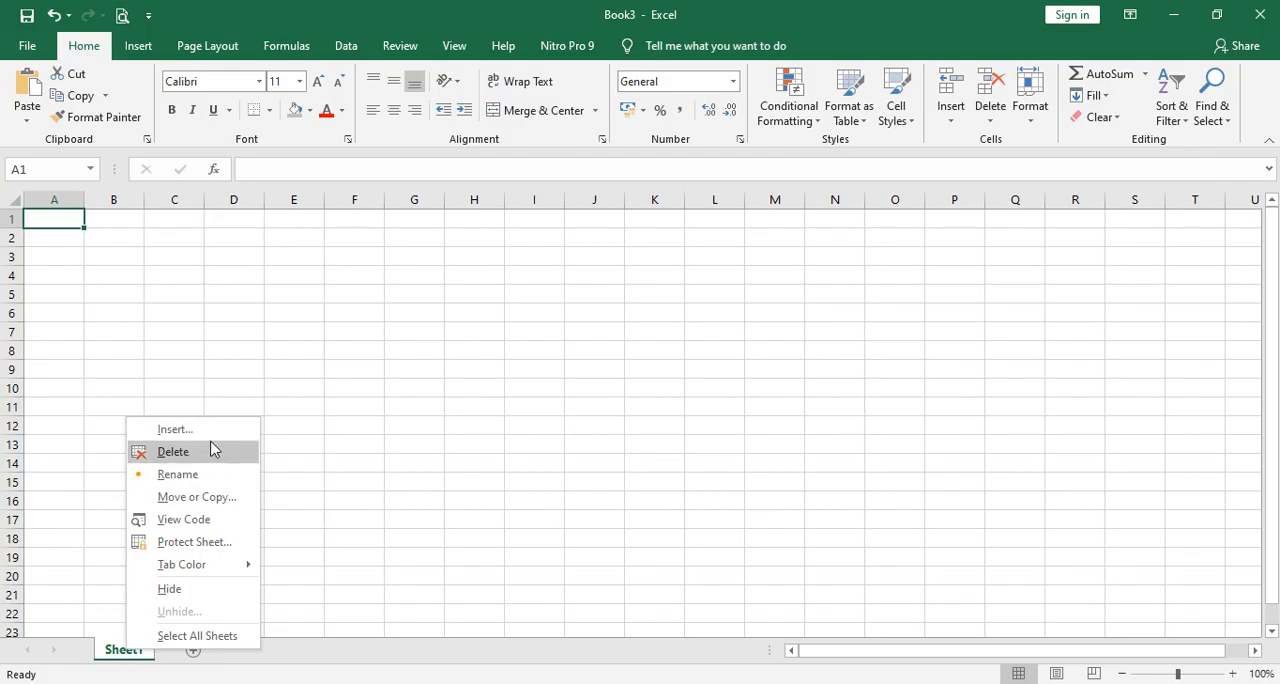
left_click(213, 431)
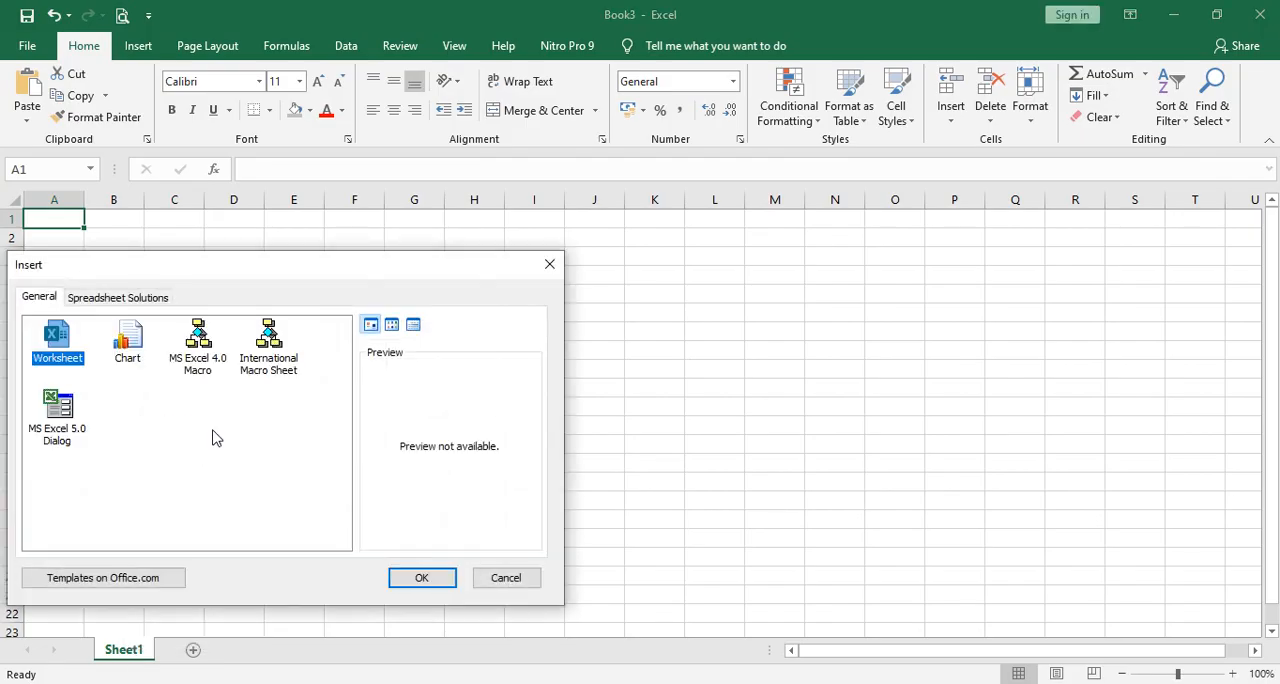
left_click(422, 578)
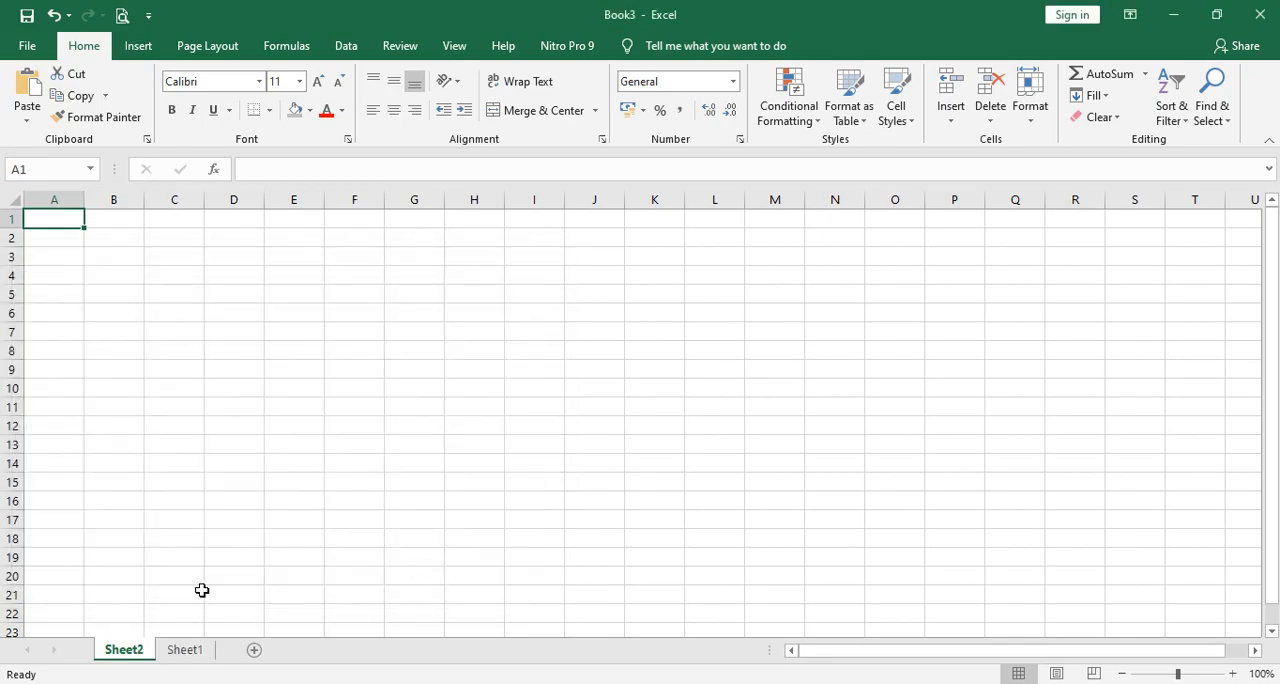
Switch back and forth between Sheet1 and Sheet2 to compare them, ending on Sheet1.
left_click(186, 651)
left_click(127, 651)
left_click(185, 651)
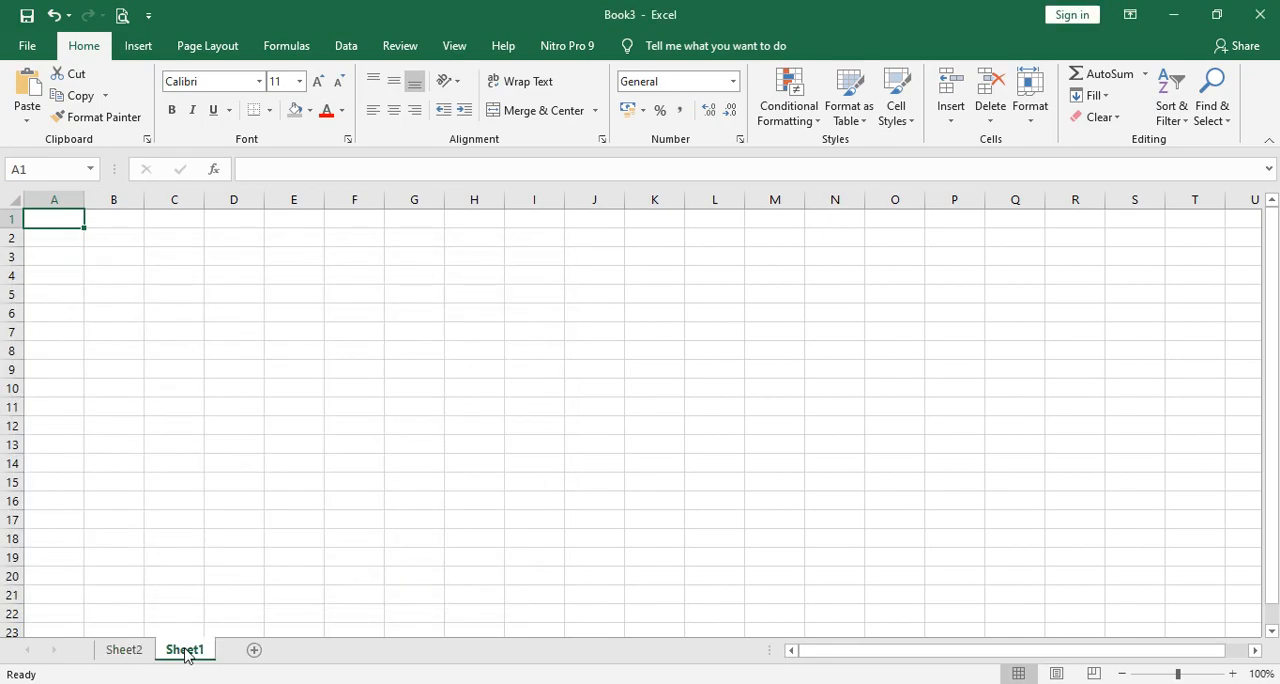
Add another worksheet after Sheet1 and rename it "Data 1".
left_click(254, 650)
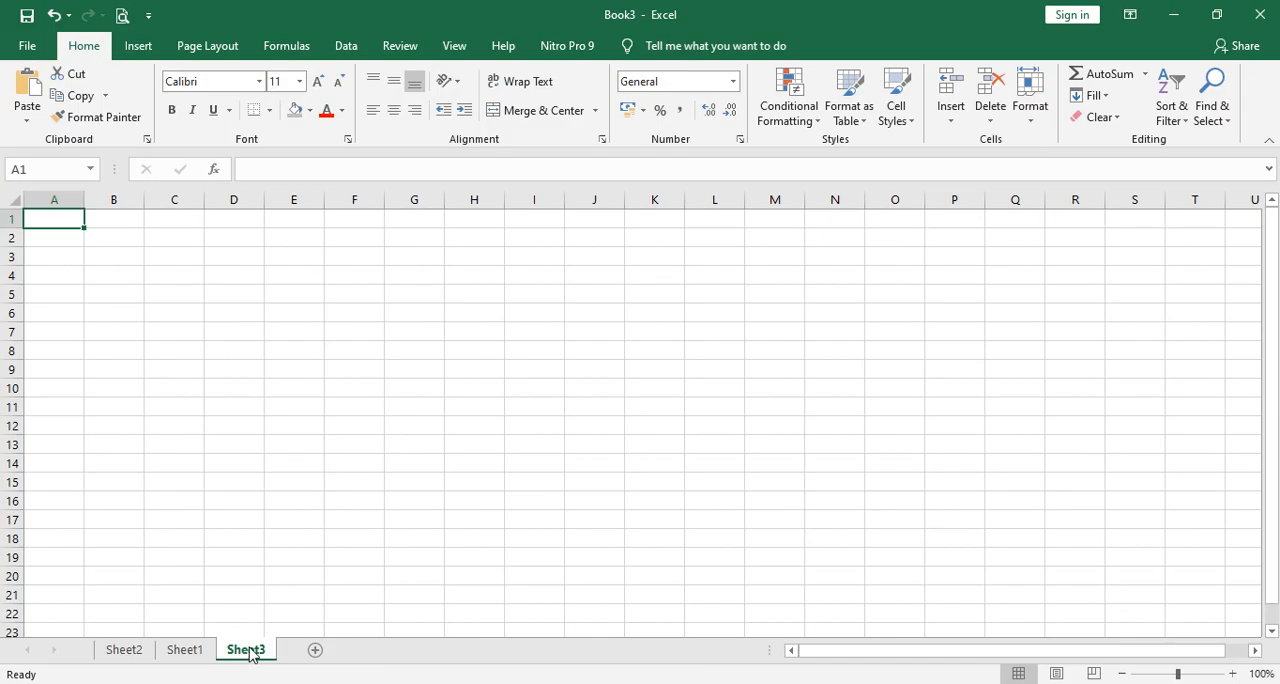
right_click(254, 653)
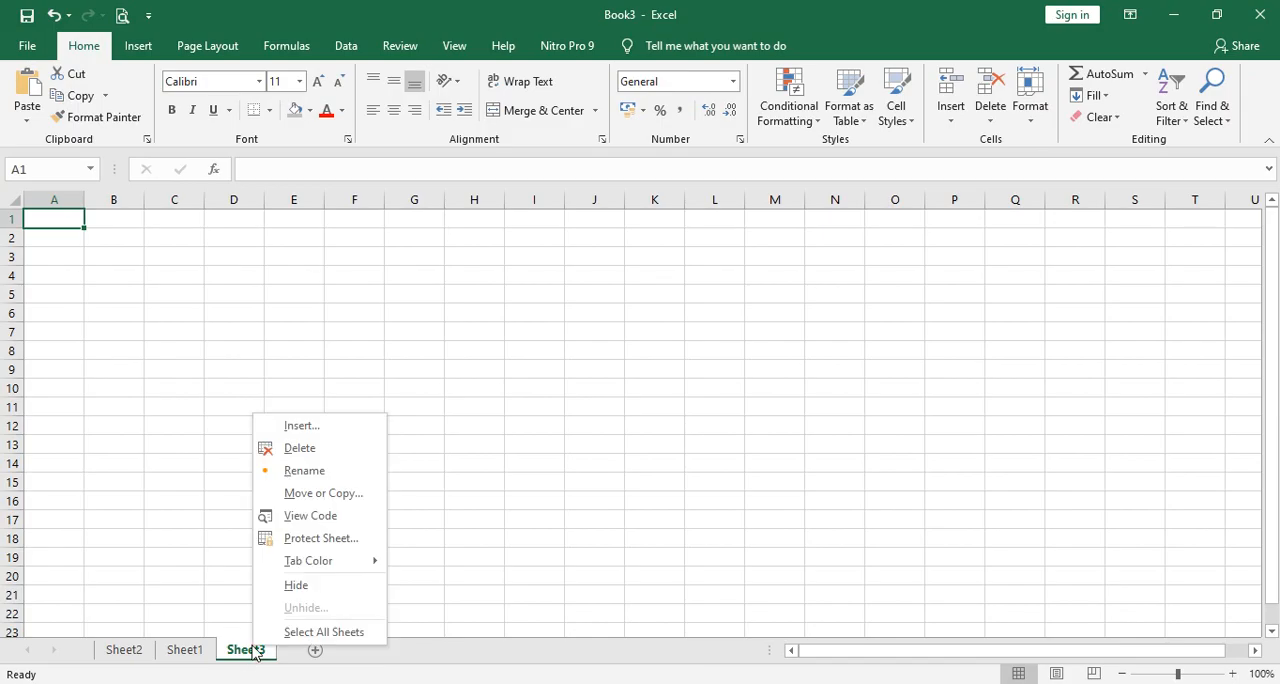
left_click(334, 480)
type("Data 1")
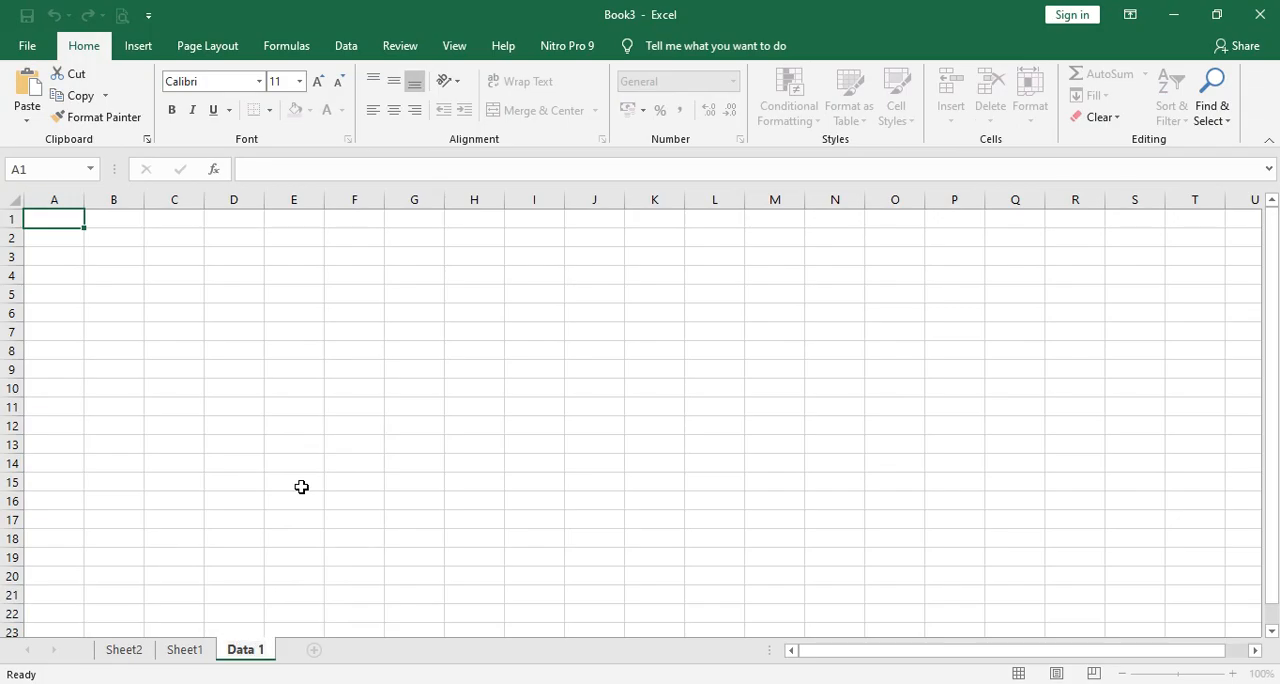
key("Return")
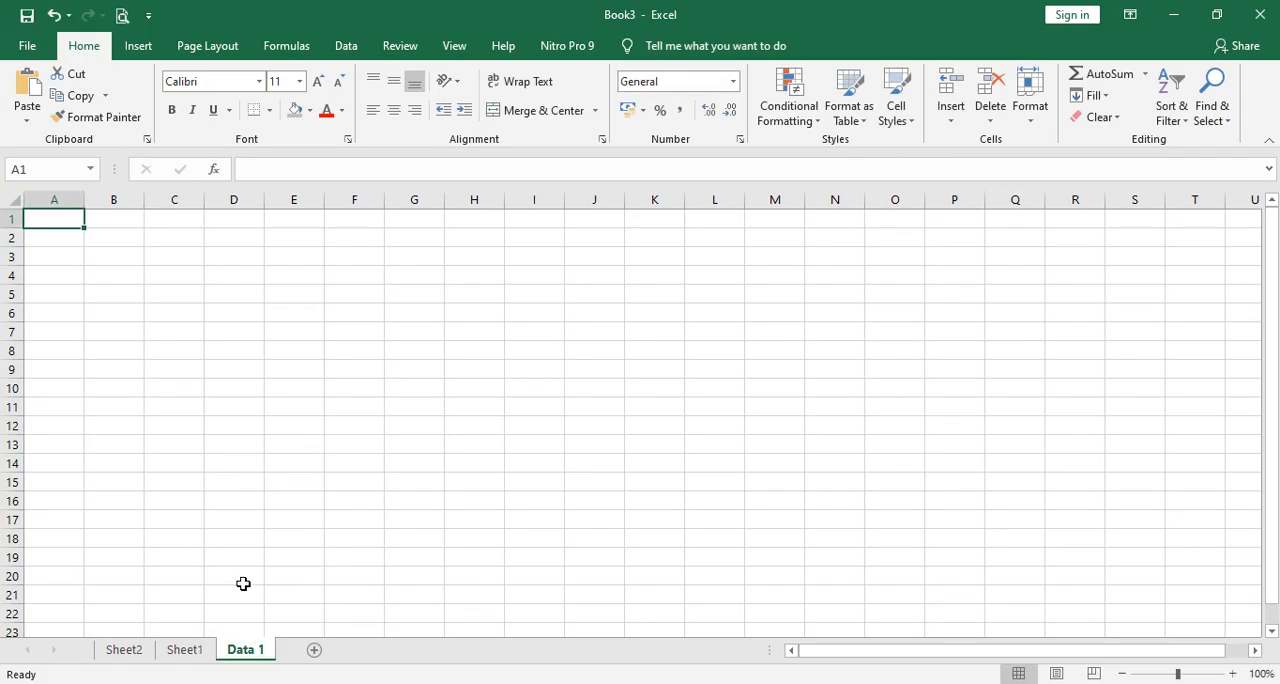
Delete the Sheet1 worksheet from the workbook.
left_click(196, 648)
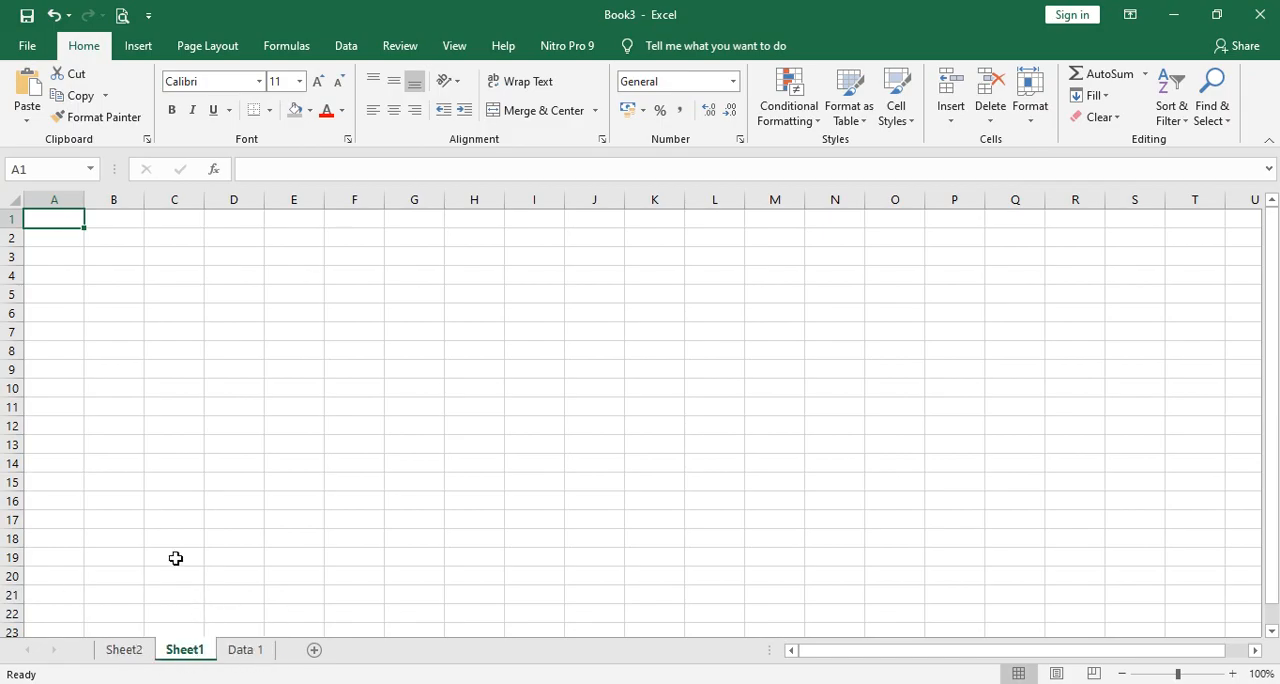
right_click(185, 652)
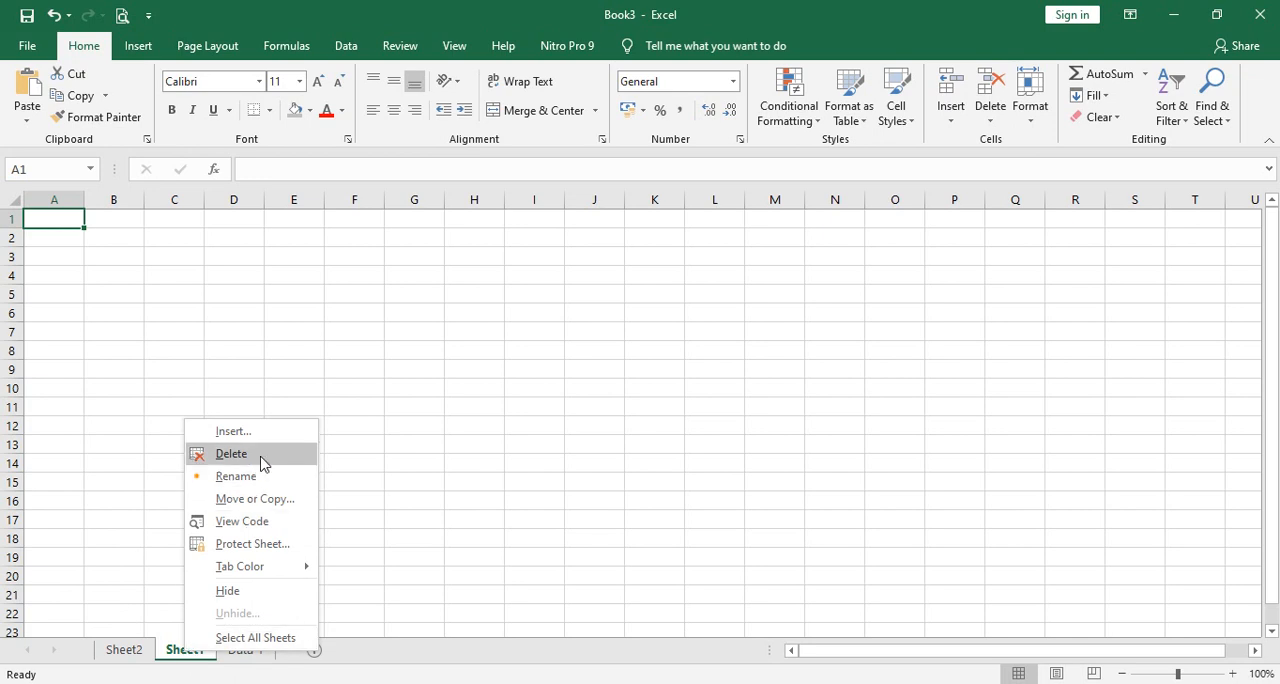
left_click(231, 454)
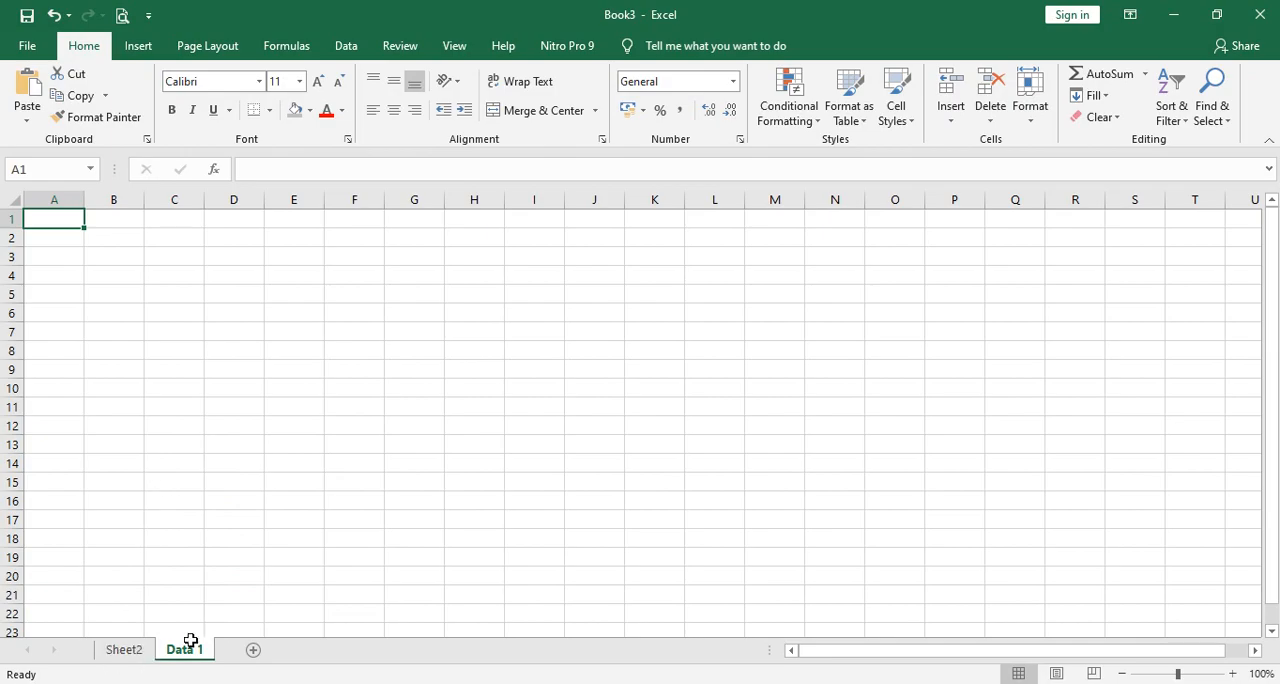
Switch to Sheet2 and select the entire columns A, B and C one at a time.
left_click(125, 651)
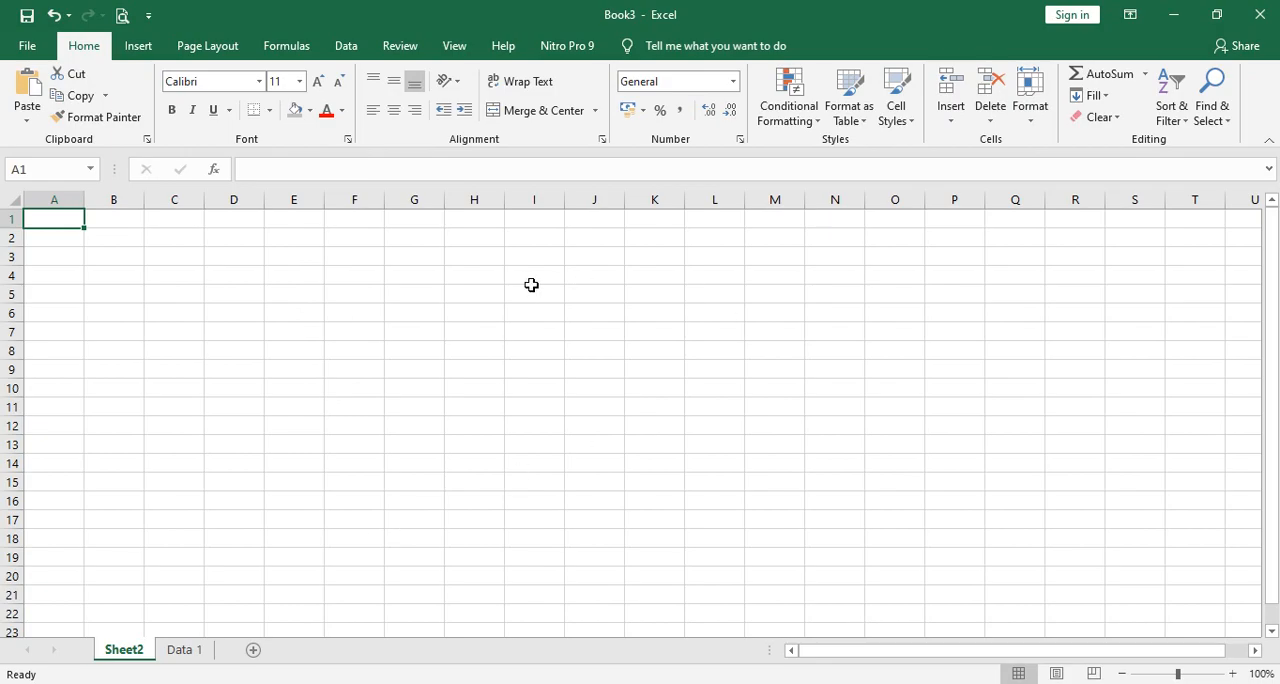
left_click(74, 197)
left_click(171, 329)
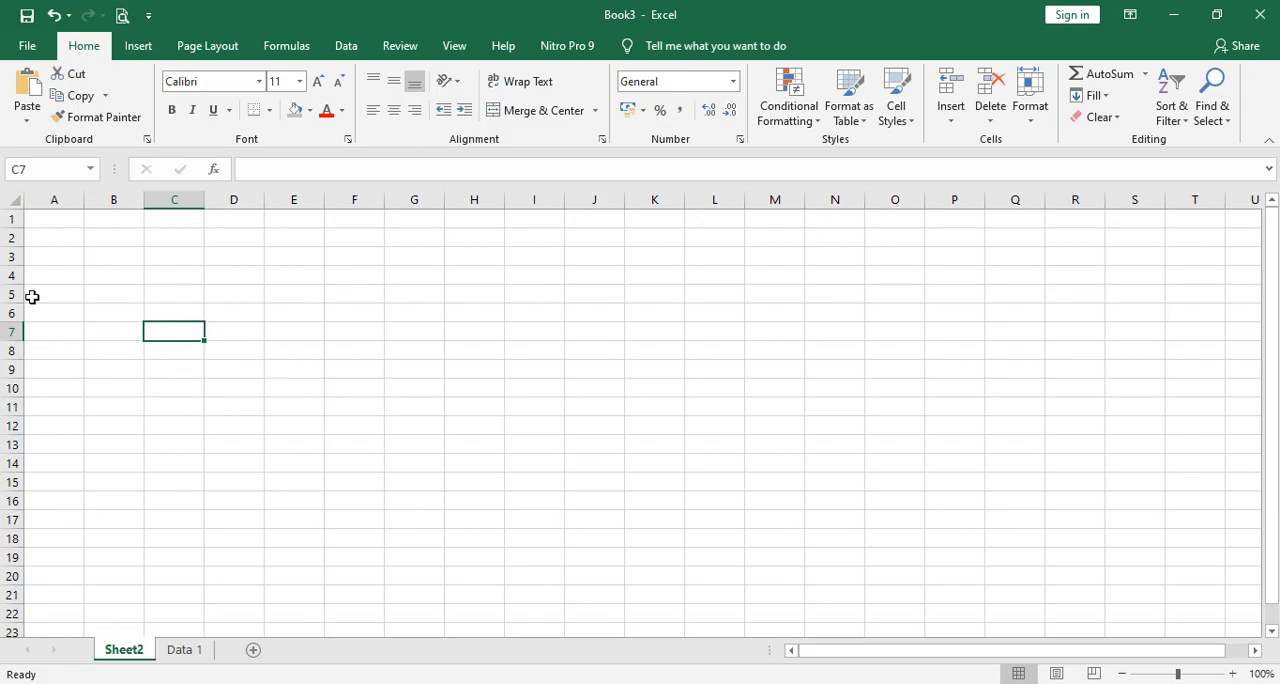
left_click(56, 195)
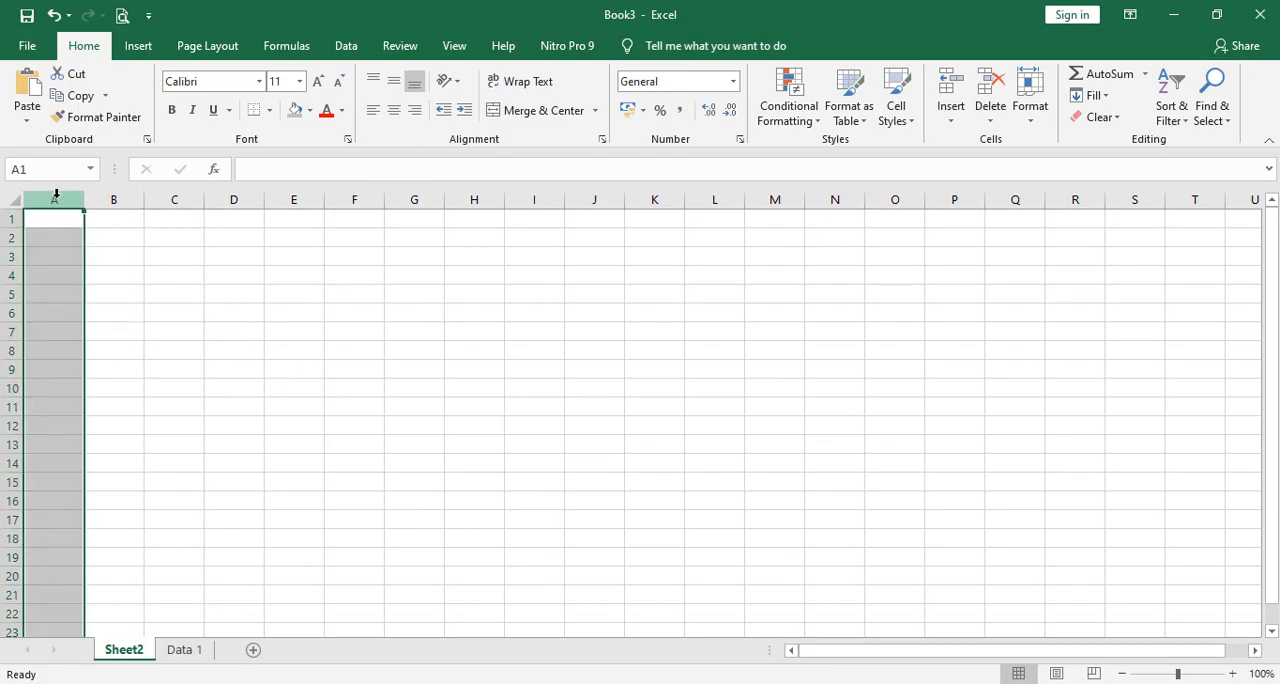
left_click(110, 199)
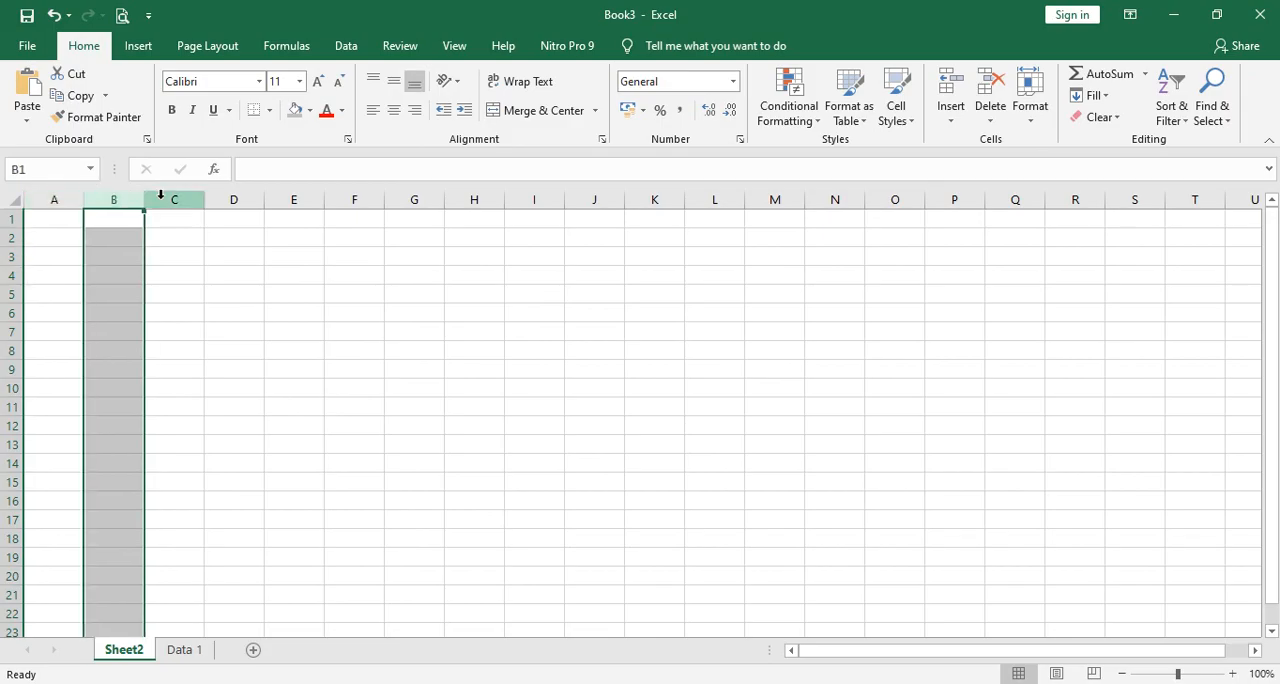
left_click(177, 198)
Clear the column selection and select the entire rows 1 and 3 one at a time.
left_click(710, 240)
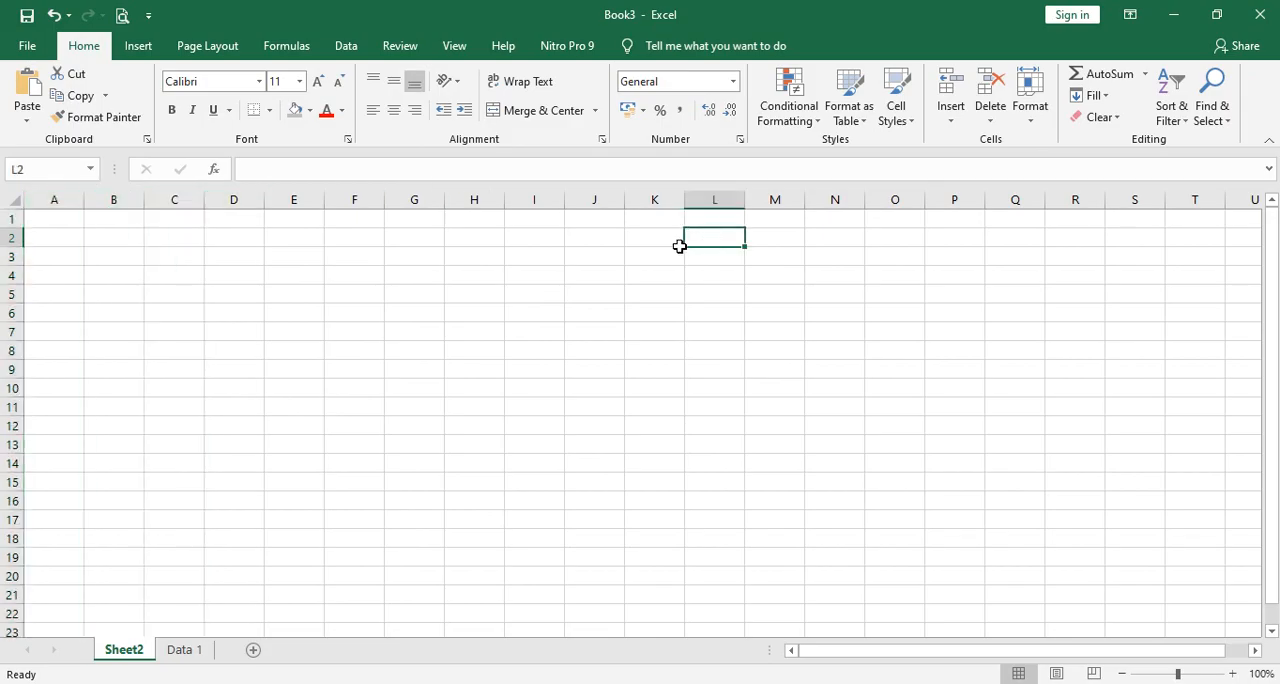
left_click(5, 218)
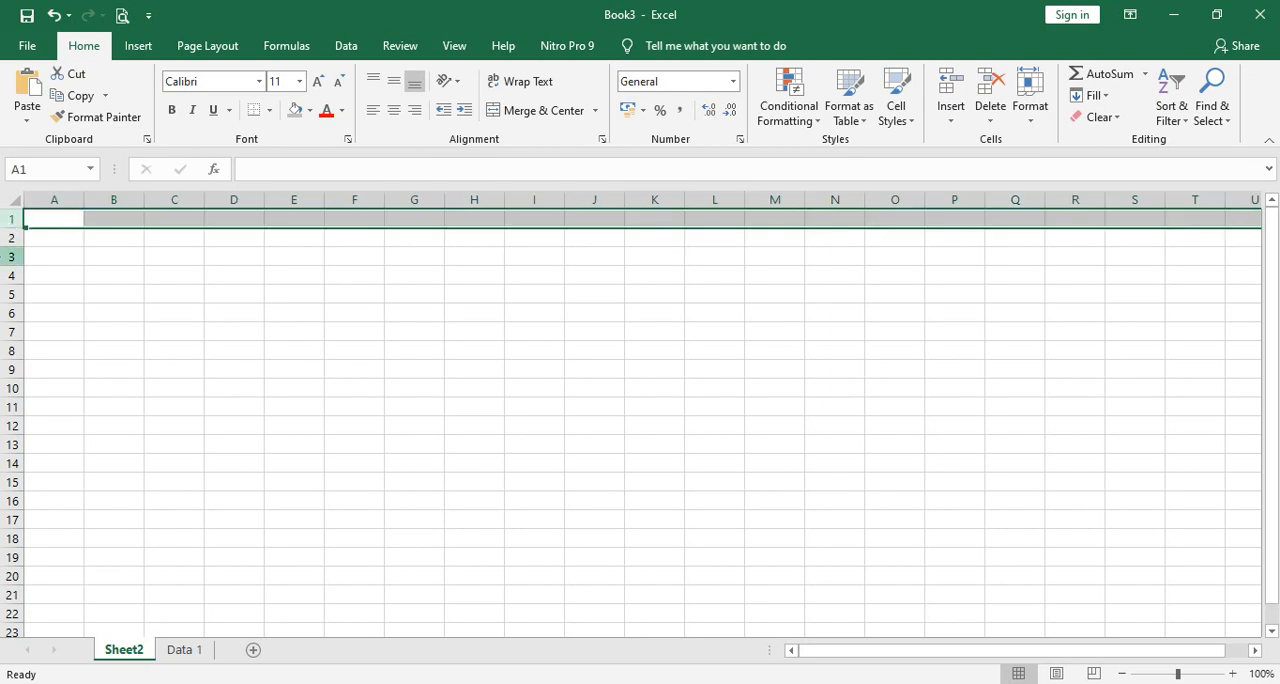
left_click(5, 256)
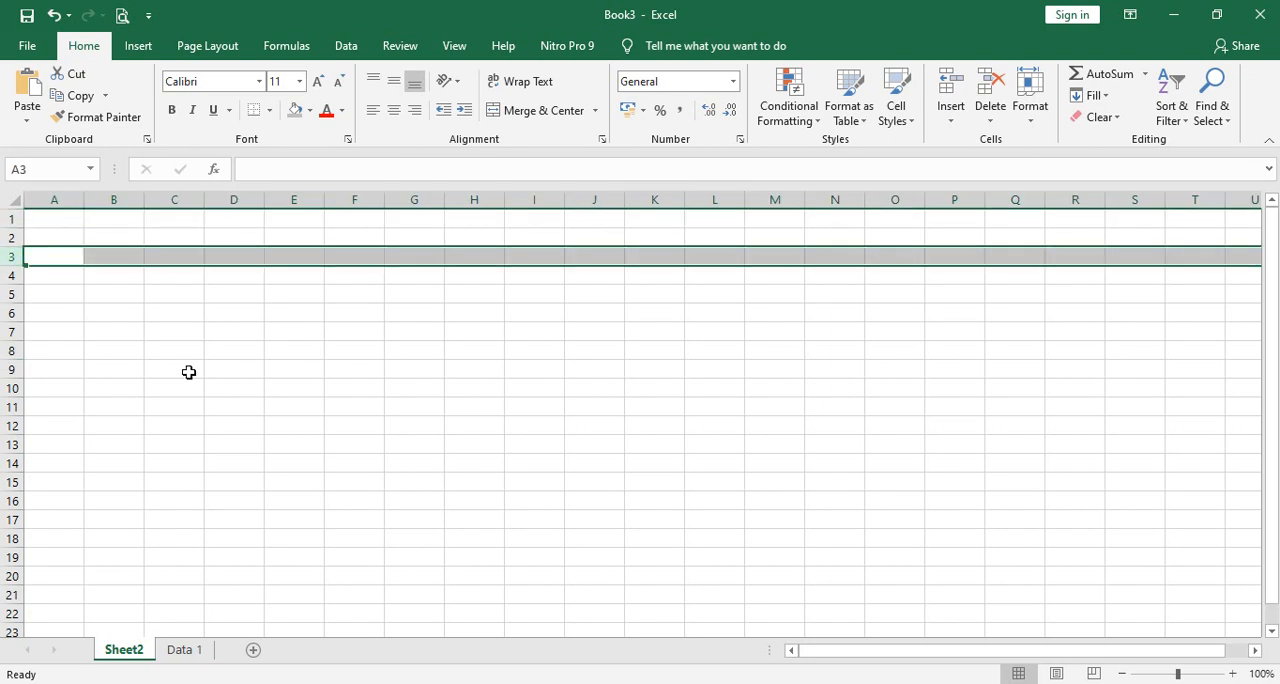
Examine how columns and rows intersect by selecting cells E9, F5, F4, F7 and G5 individually, ending on F4.
left_click(300, 366)
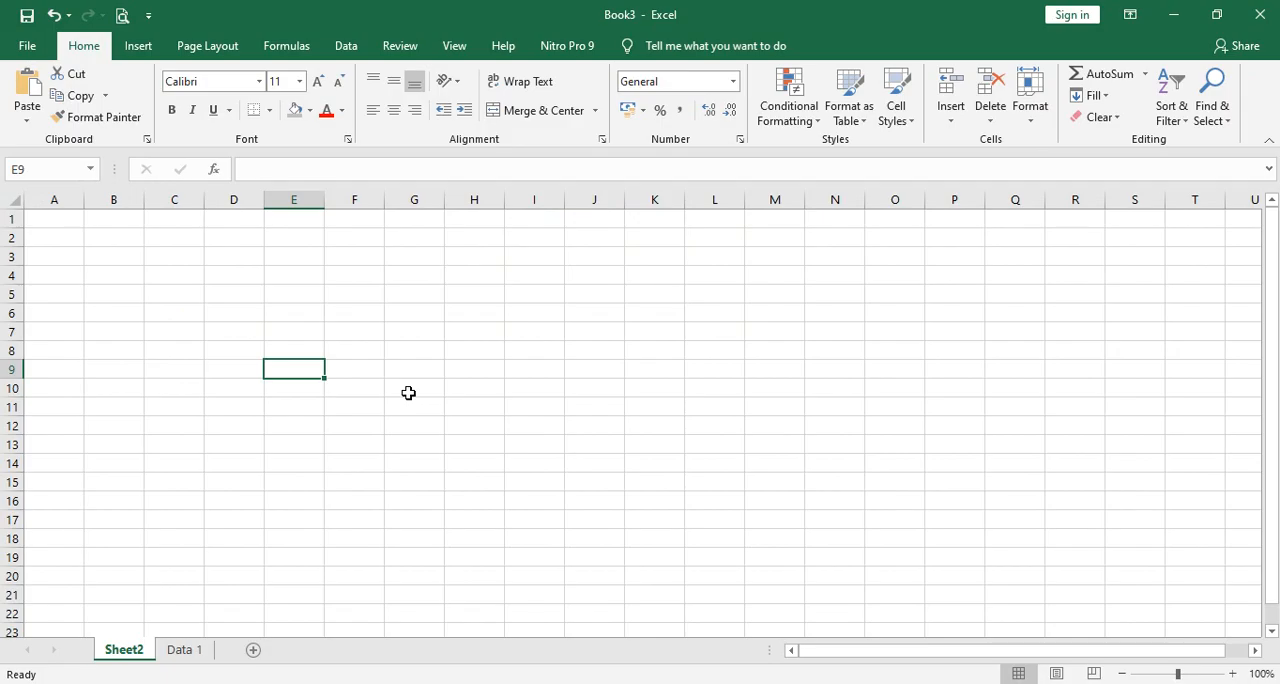
left_click(349, 289)
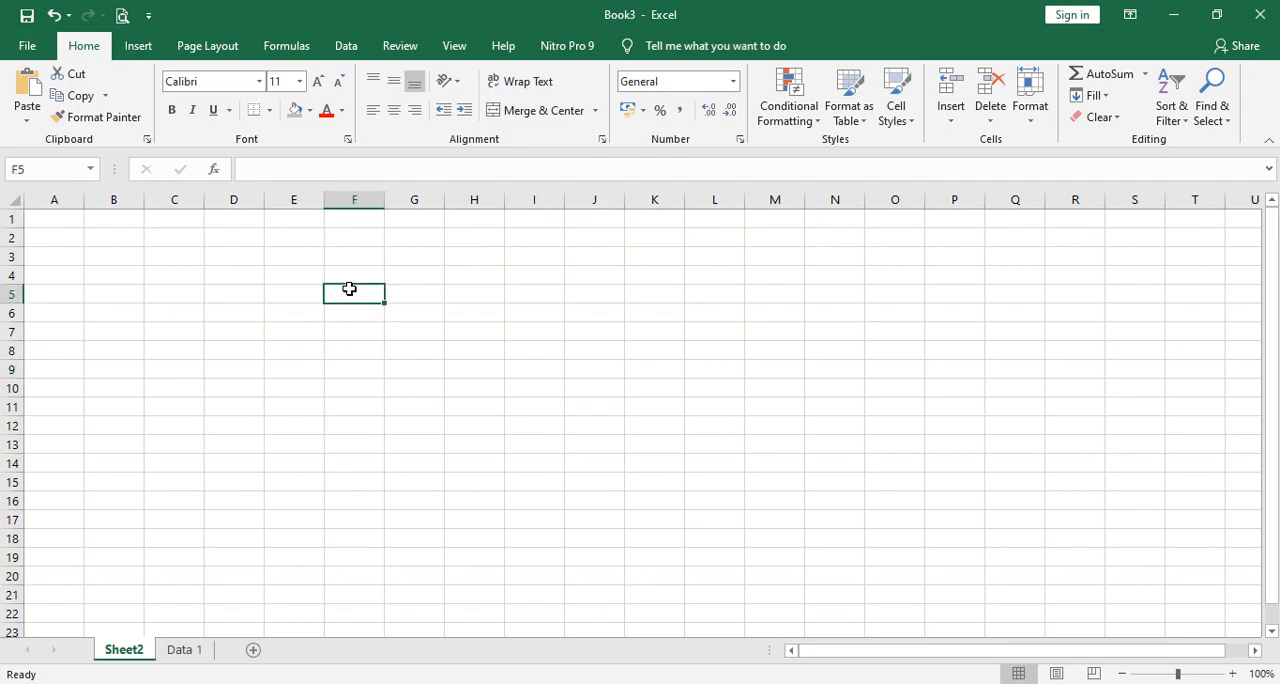
left_click(347, 272)
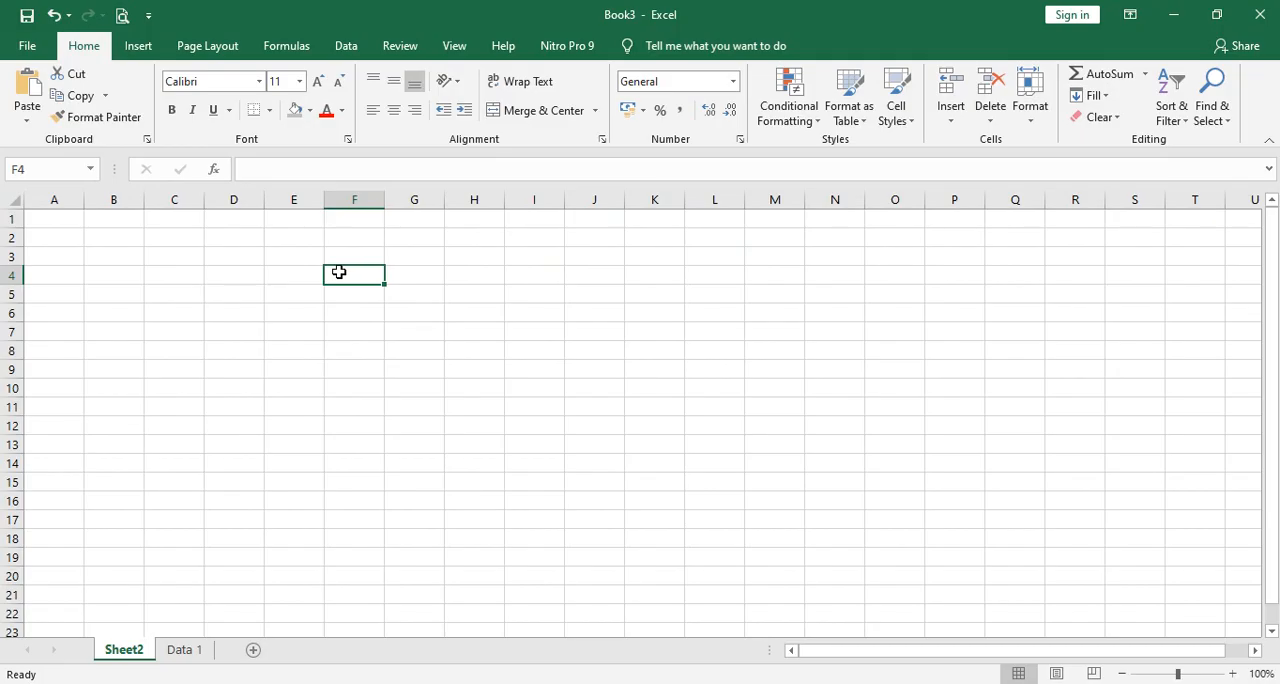
left_click(353, 337)
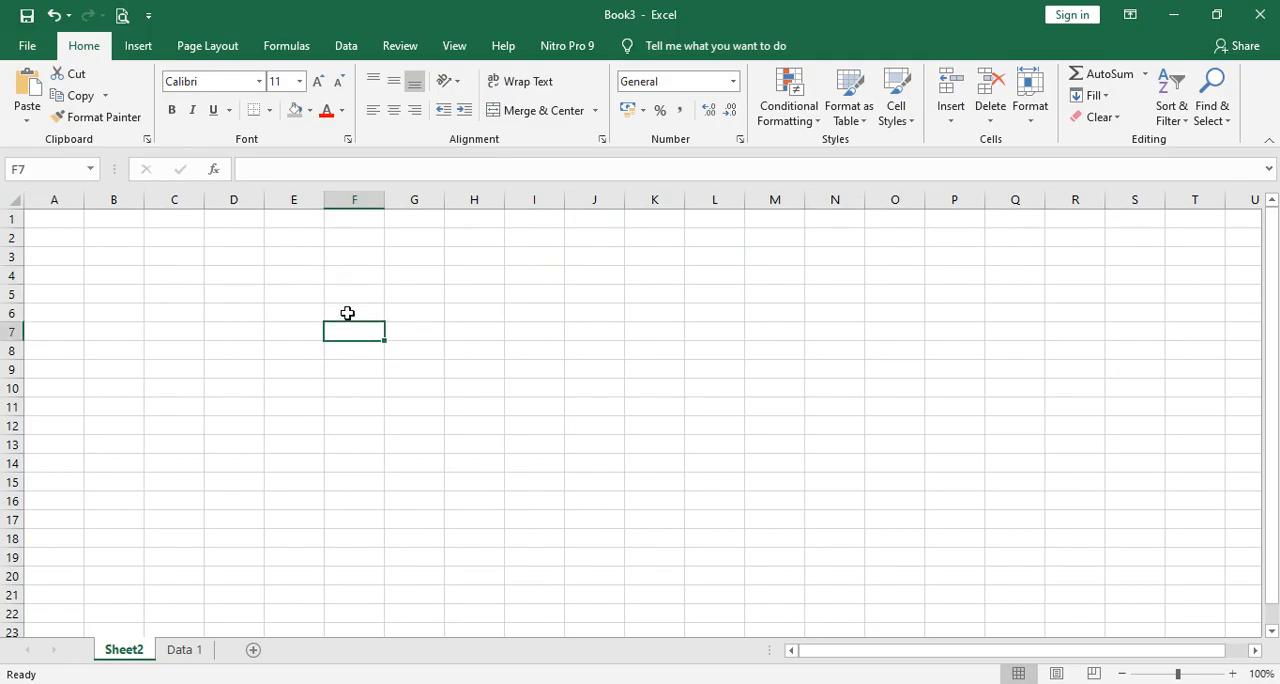
left_click(346, 278)
left_click(396, 289)
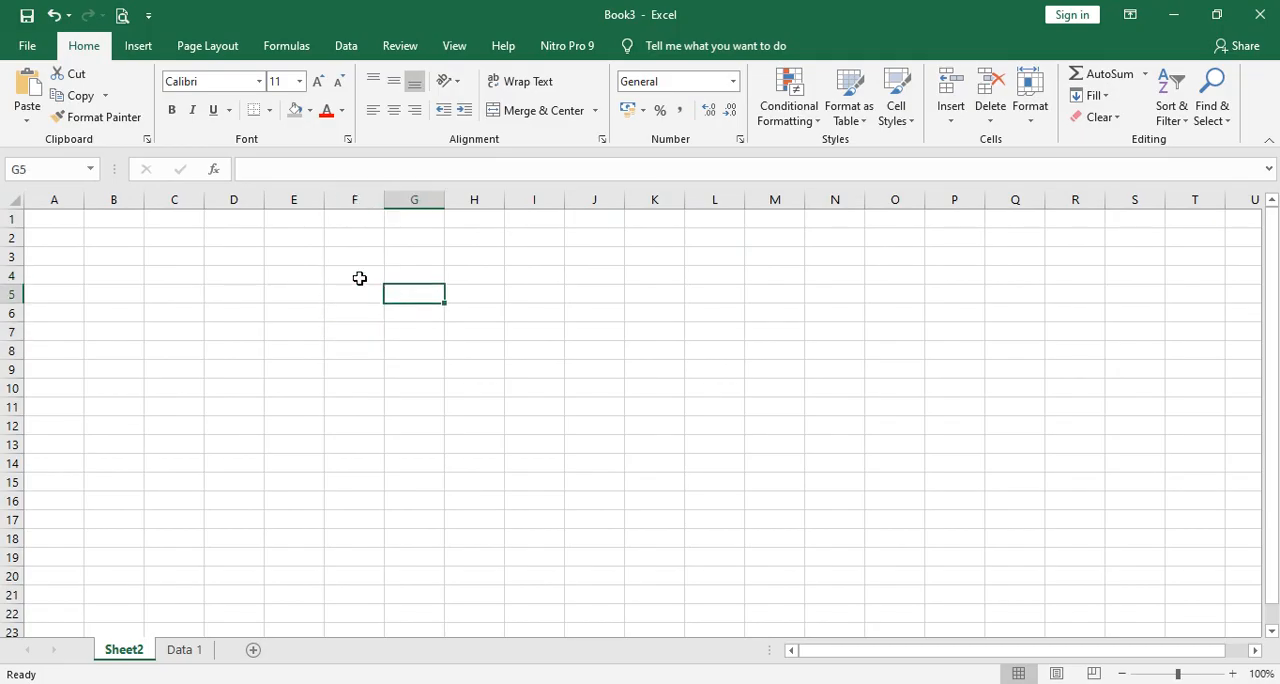
left_click(358, 275)
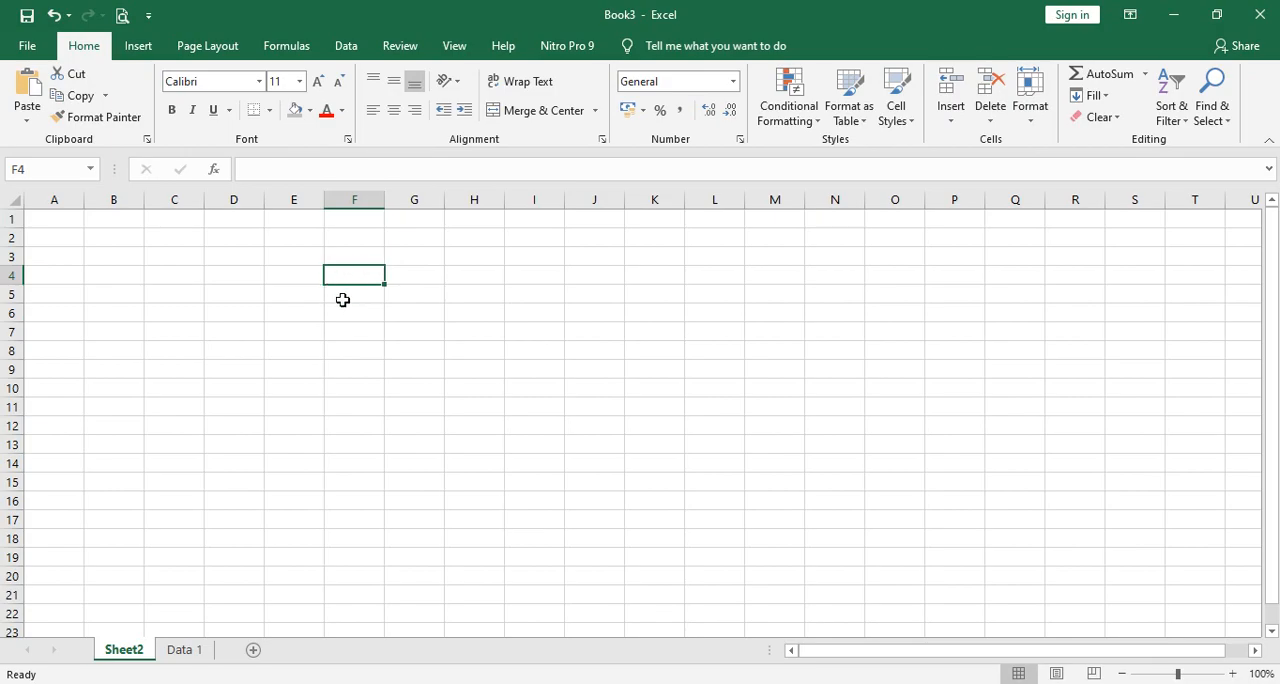
Examine more single cells by selecting F5, E5, E4, E9 and F4 individually, ending on J5.
left_click(343, 300)
left_click(297, 293)
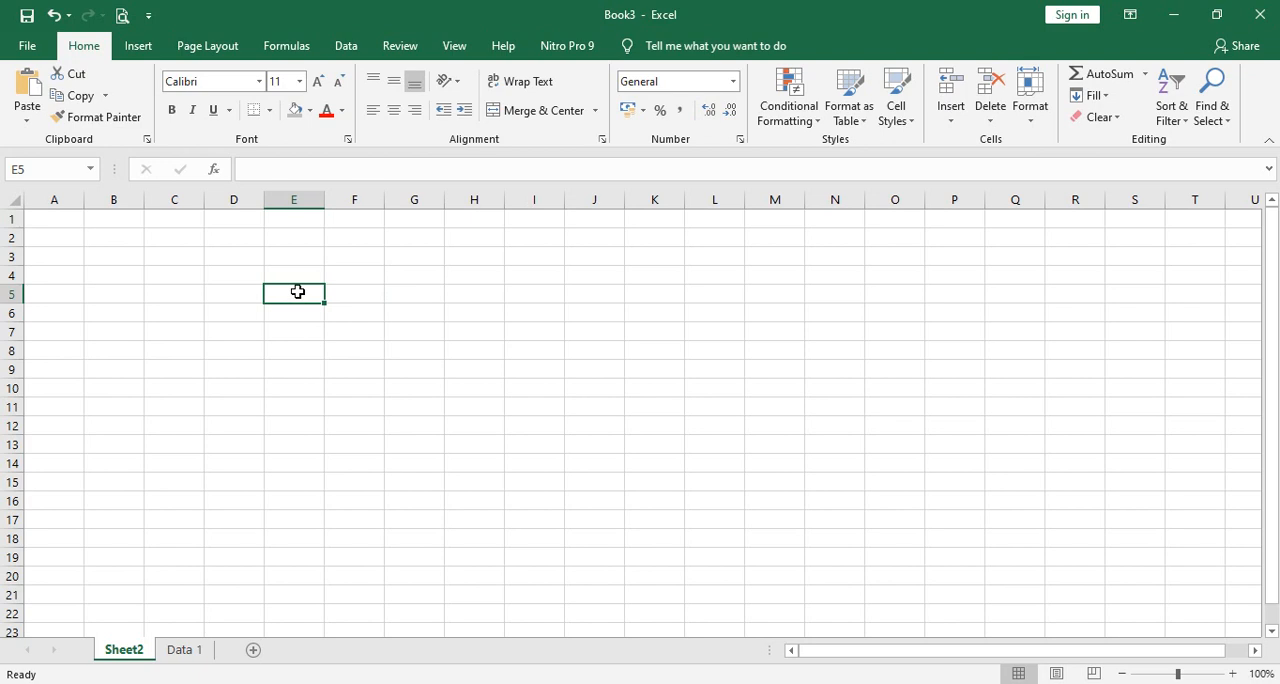
left_click(300, 278)
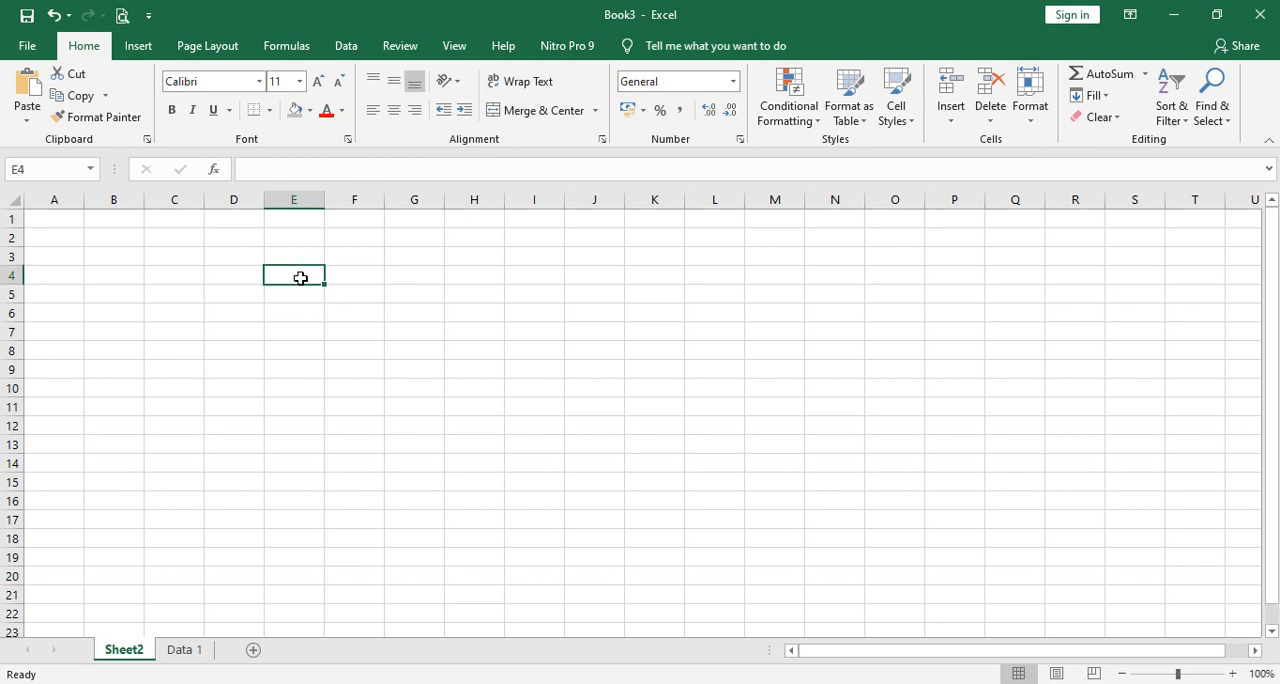
left_click(303, 291)
left_click(297, 275)
left_click(287, 367)
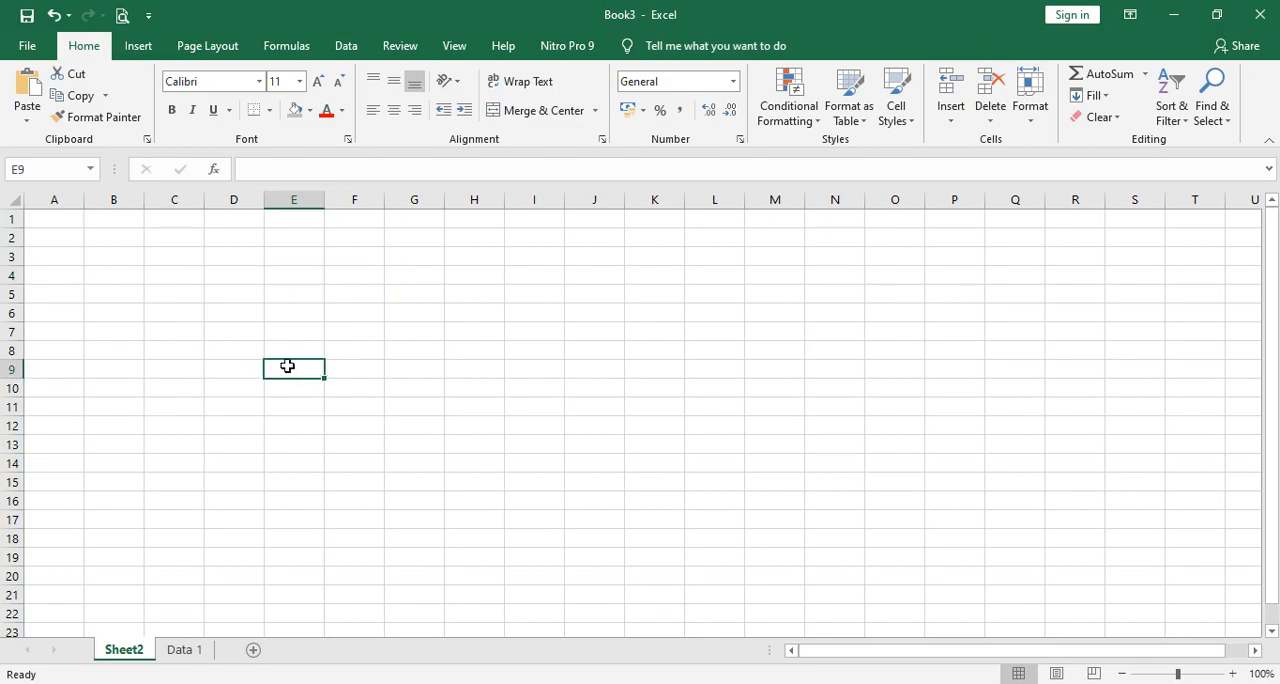
left_click(349, 275)
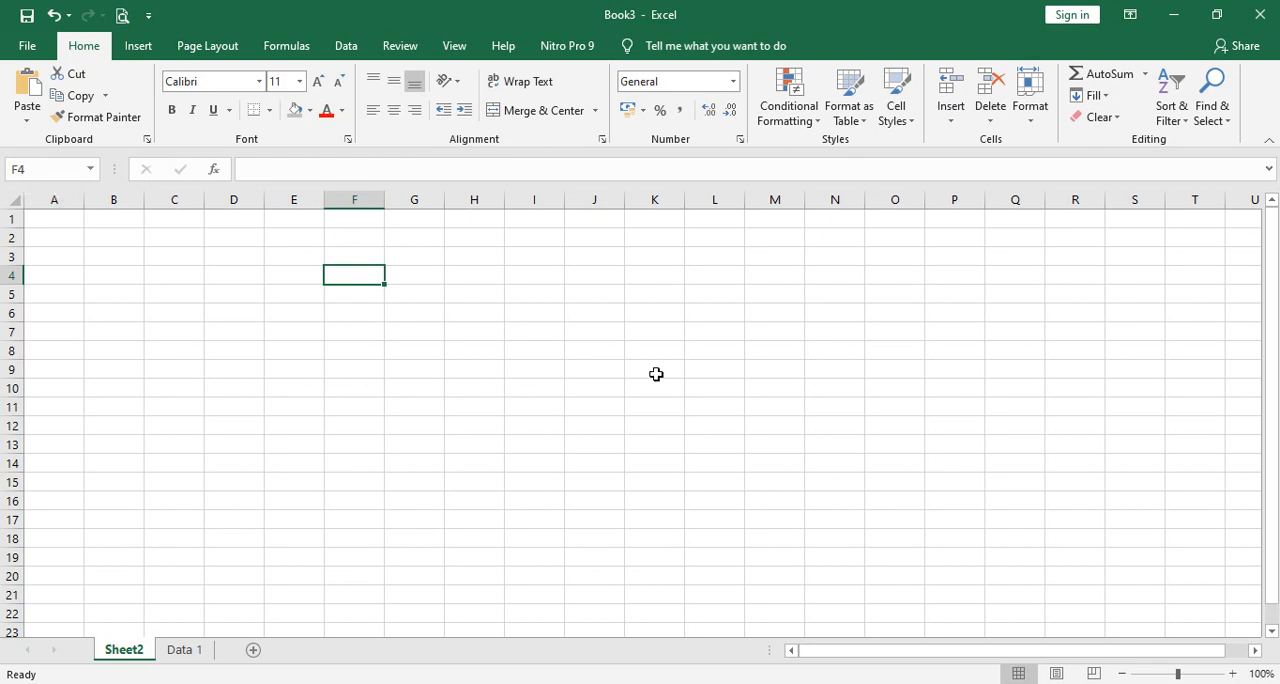
left_click(596, 292)
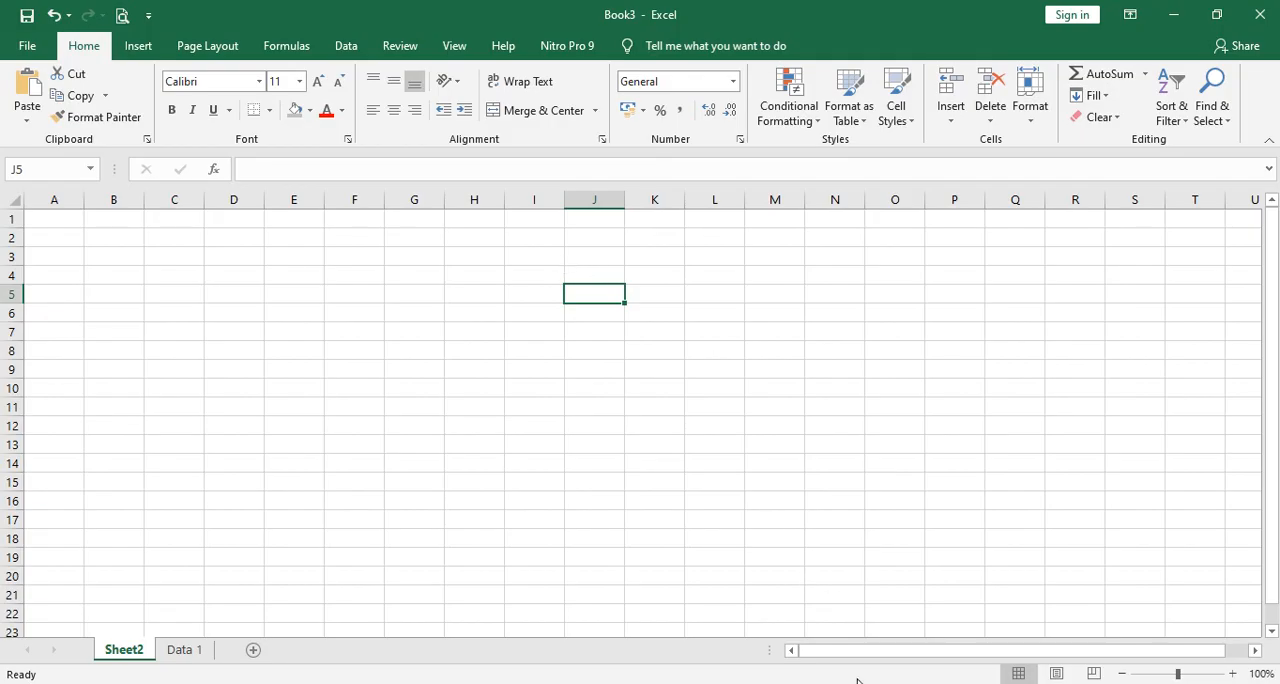
Review the topic outline in Notepad, and return to Excel to select cell E5 followed by B3.
key("alt+Tab")
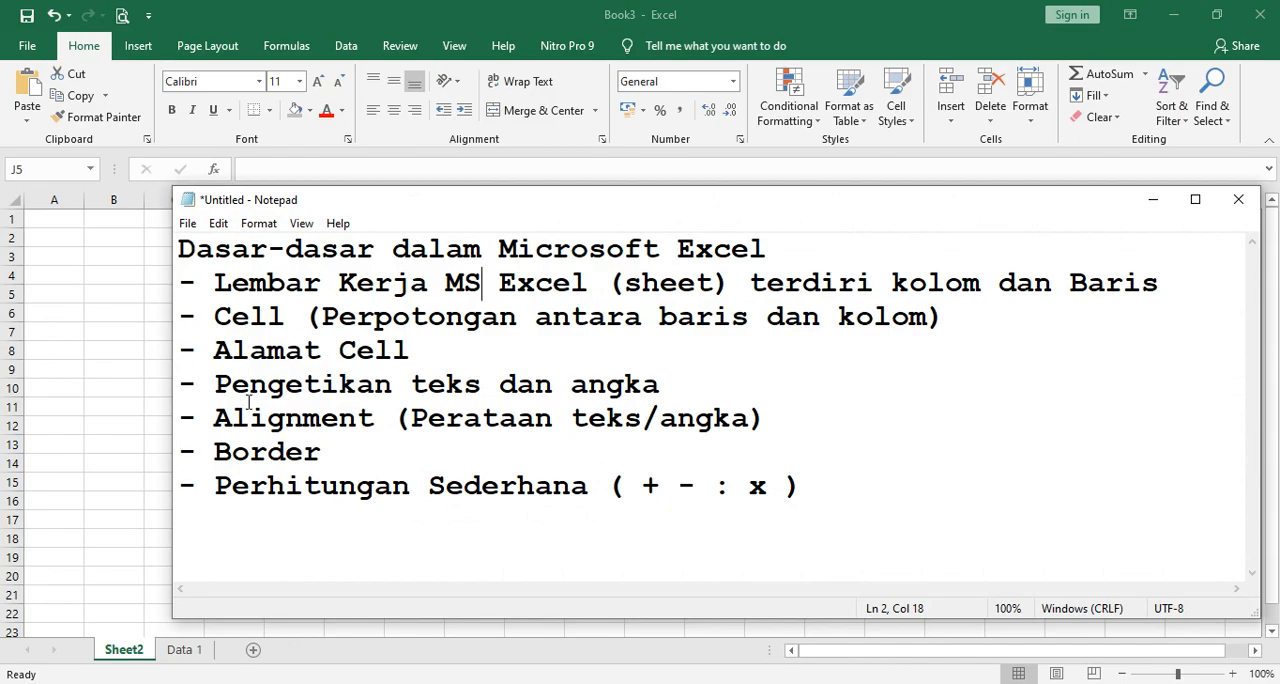
left_click(1151, 207)
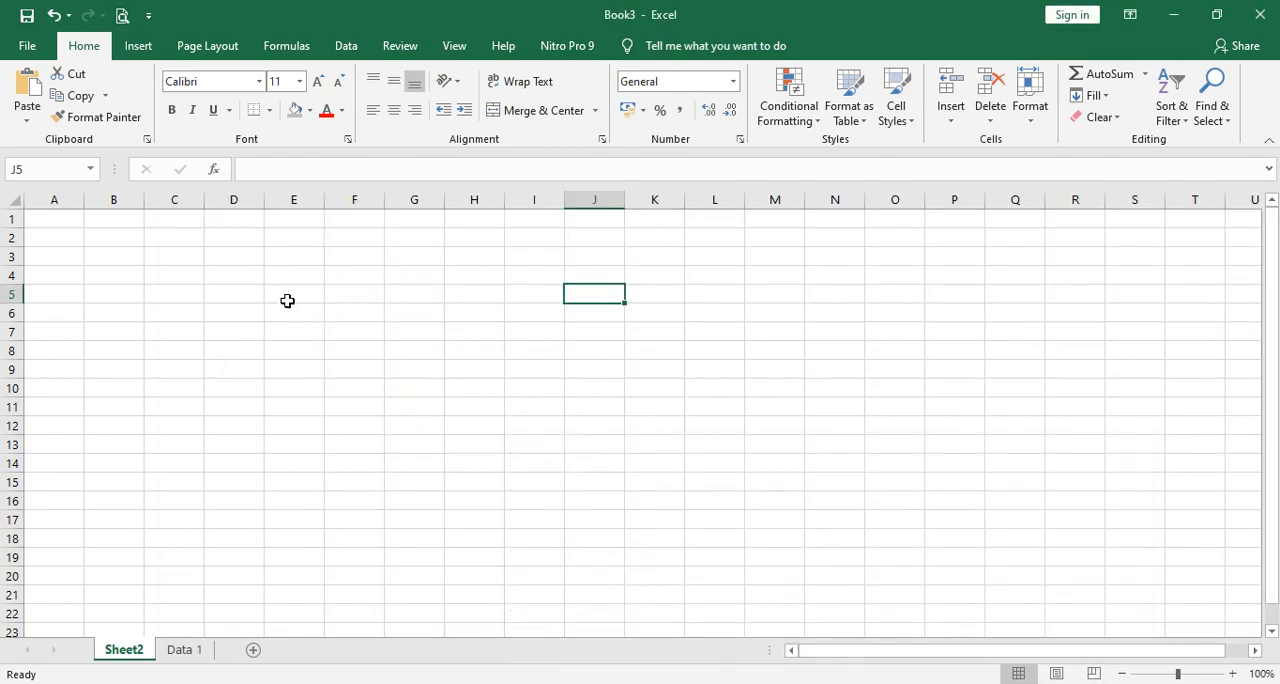
left_click(287, 301)
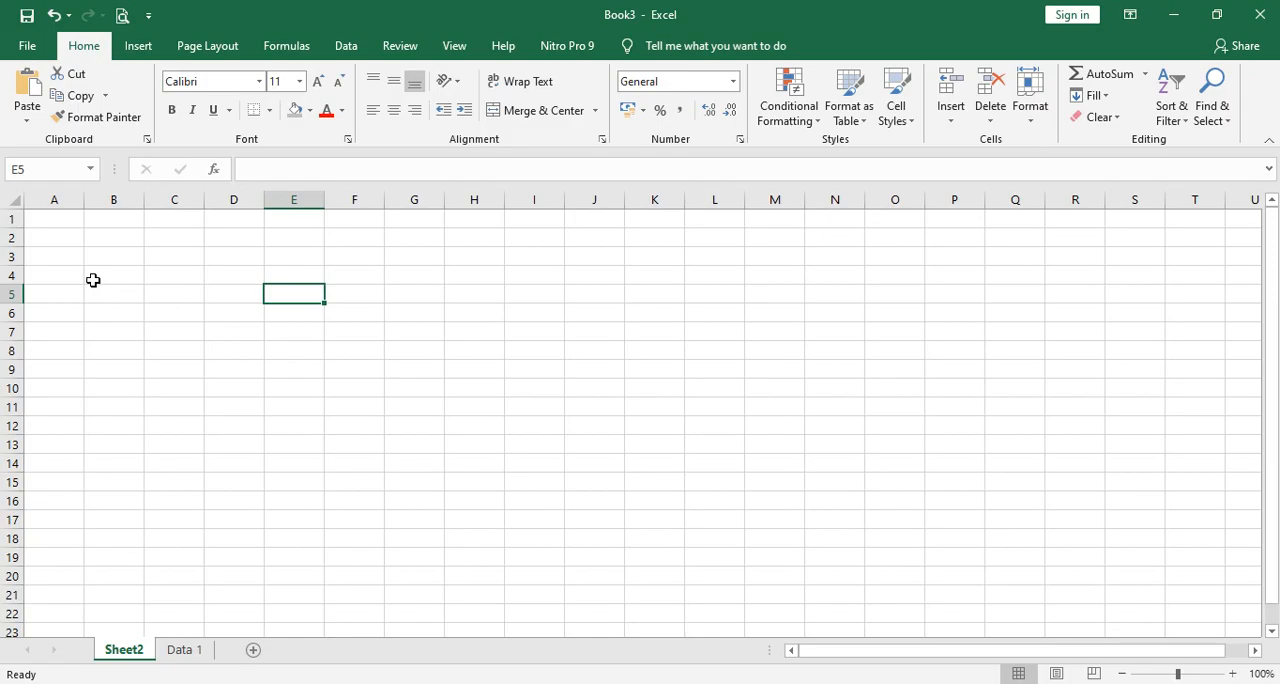
left_click(126, 256)
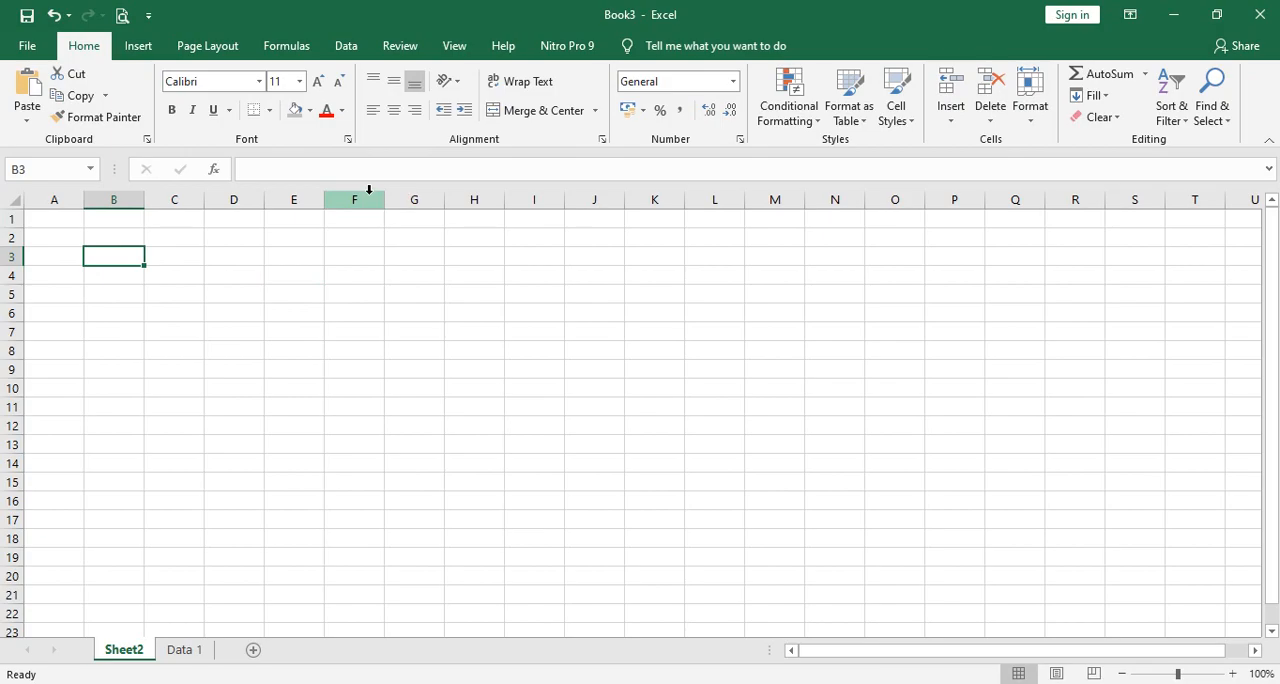
Enter "Selamat Datang" in cell B3 and widen column B so the whole text fits inside it.
type("Sel")
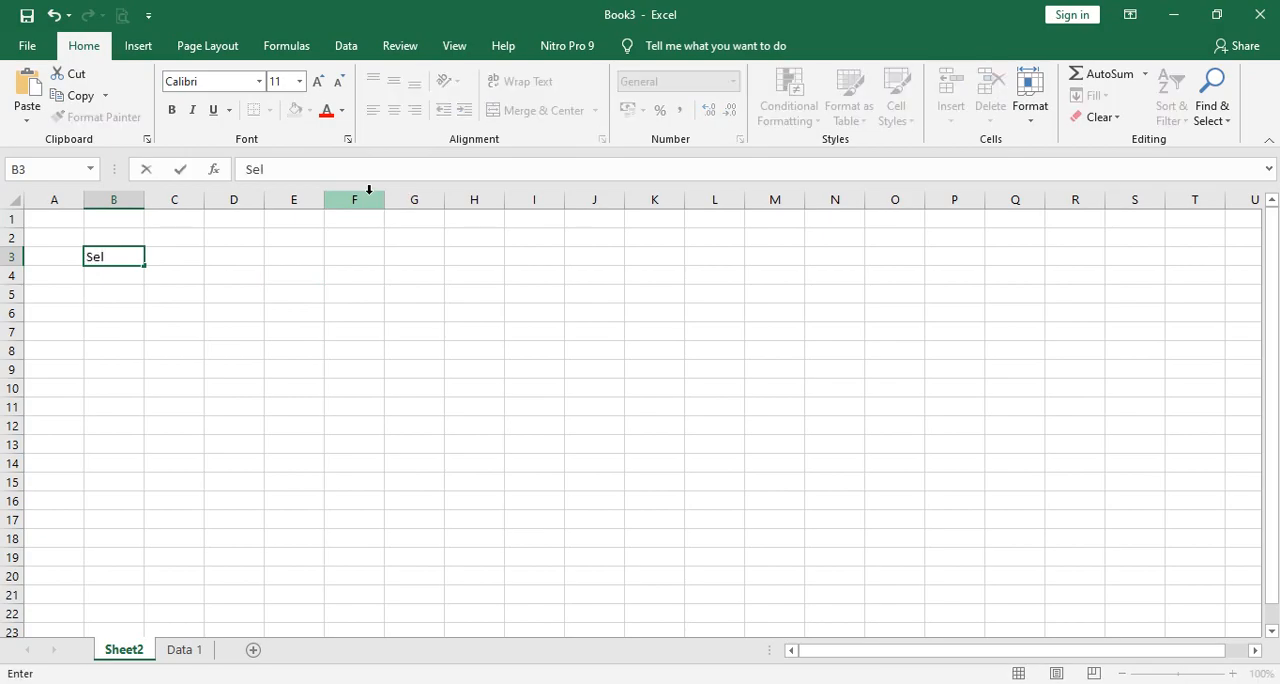
type("amat Datang")
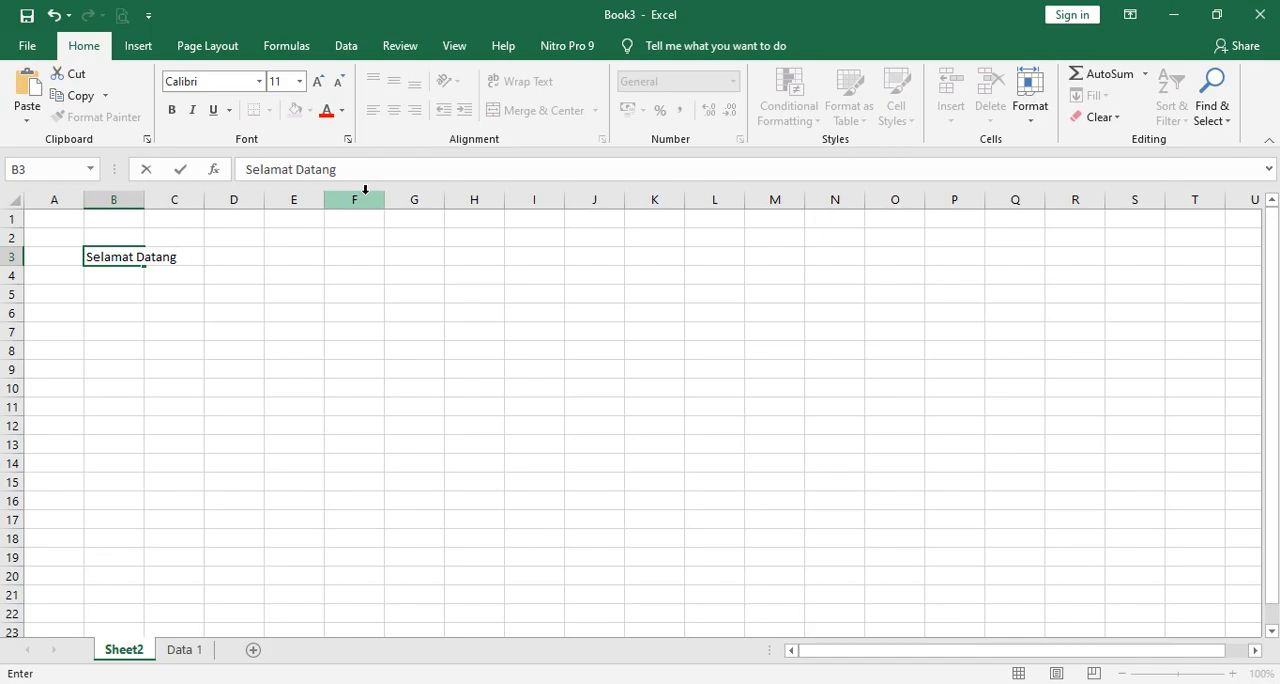
key("Return")
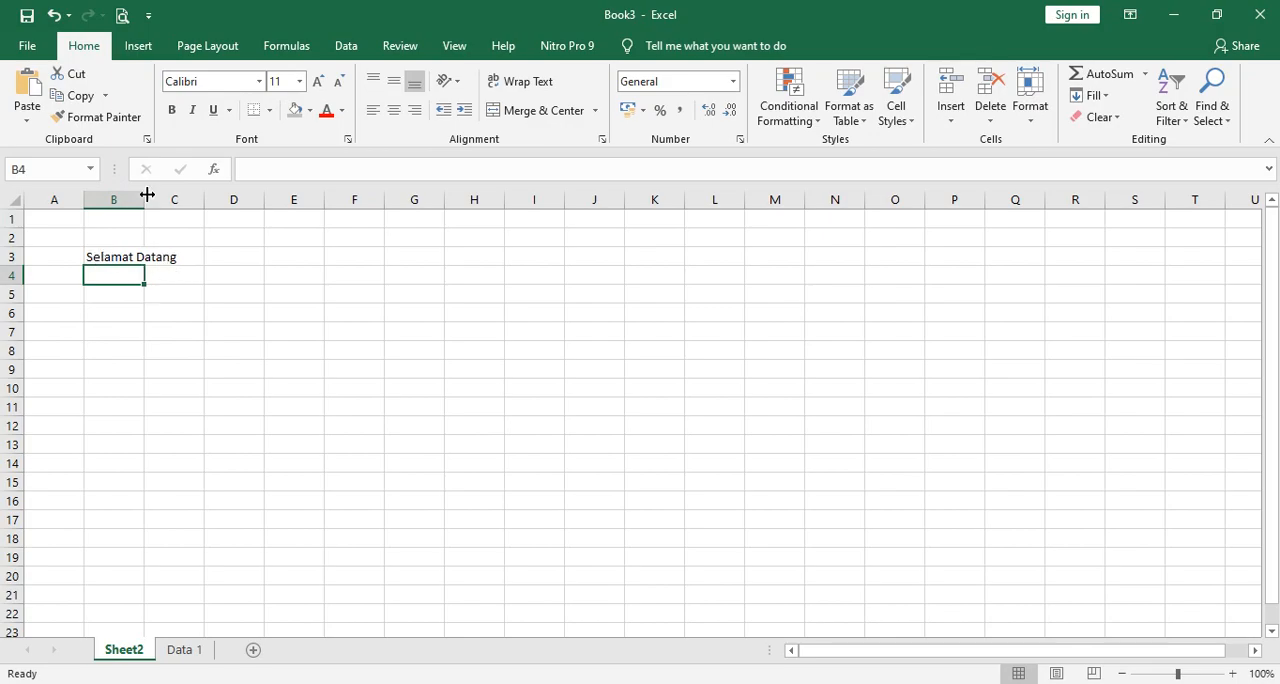
left_click_drag(142, 200, 207, 209)
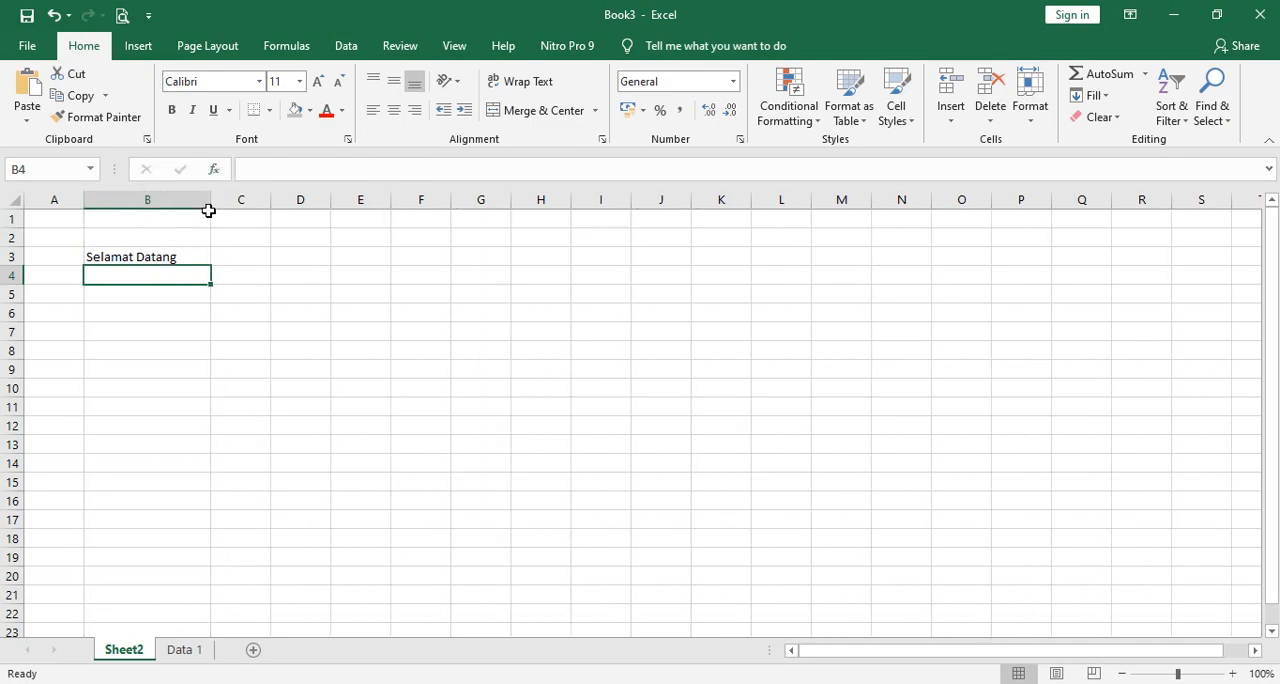
left_click(372, 458)
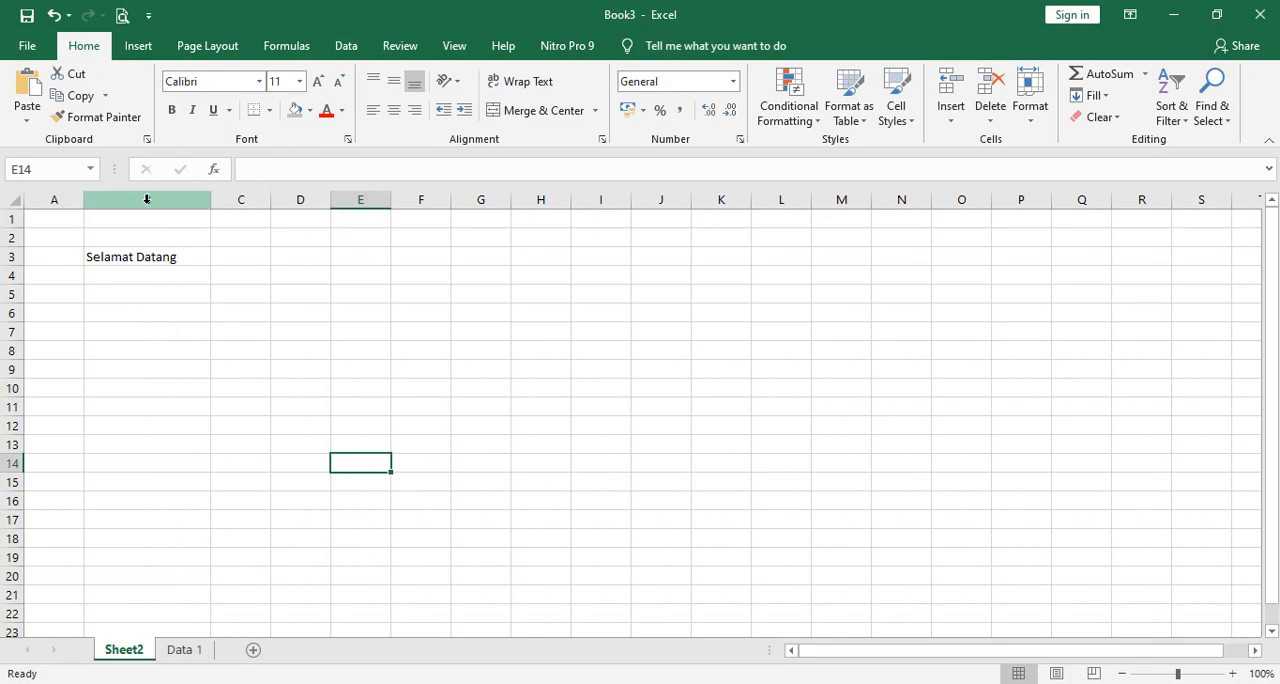
left_click(130, 262)
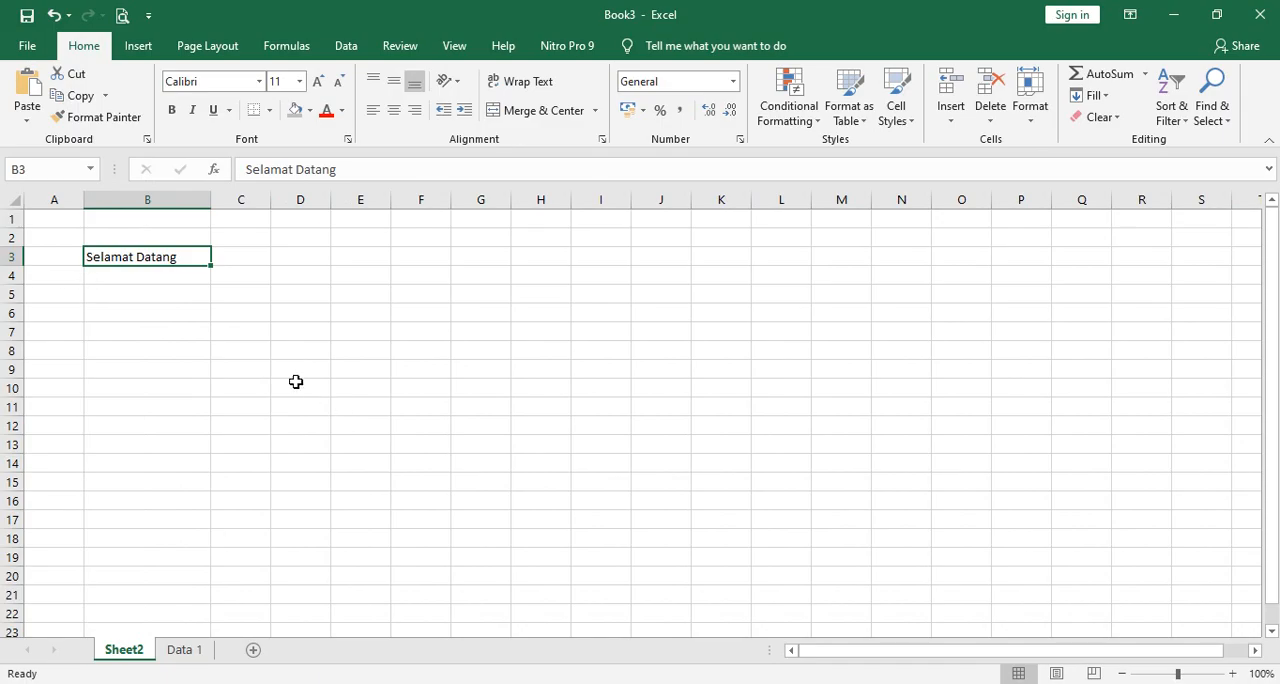
Enter the numbers 10, 20 and 0,6 in cells C5 to C7.
left_click(236, 293)
type("10")
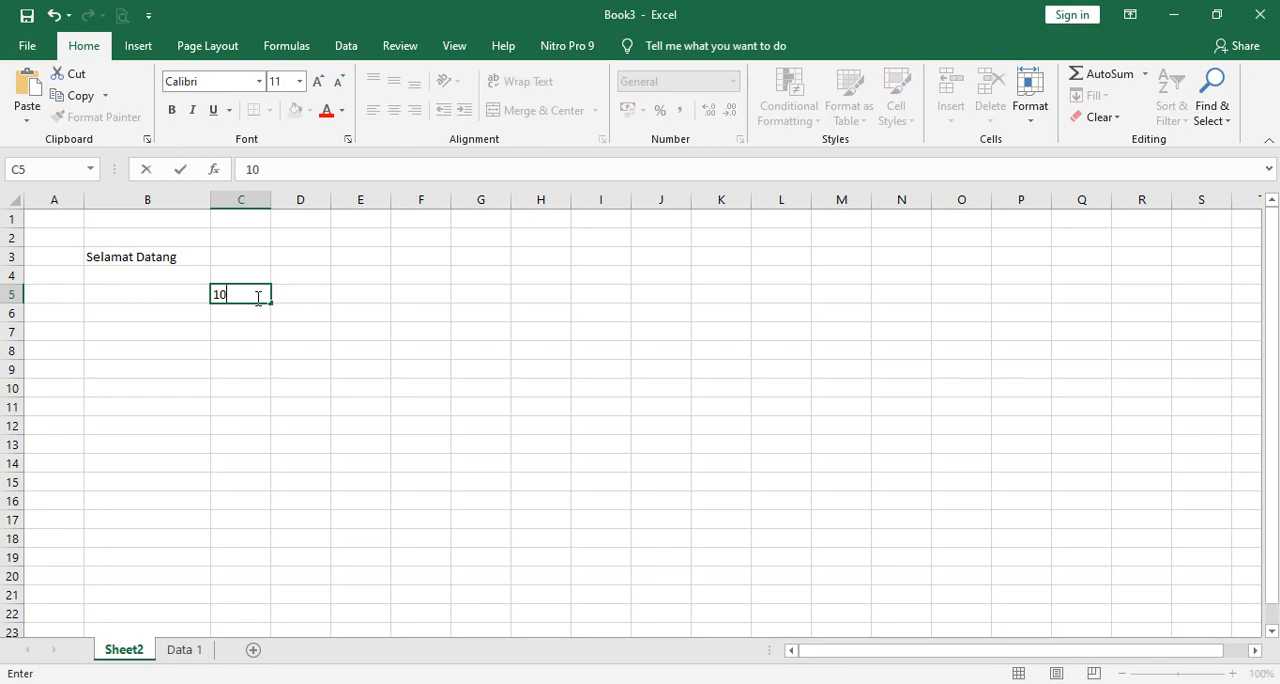
key("Return")
type("20")
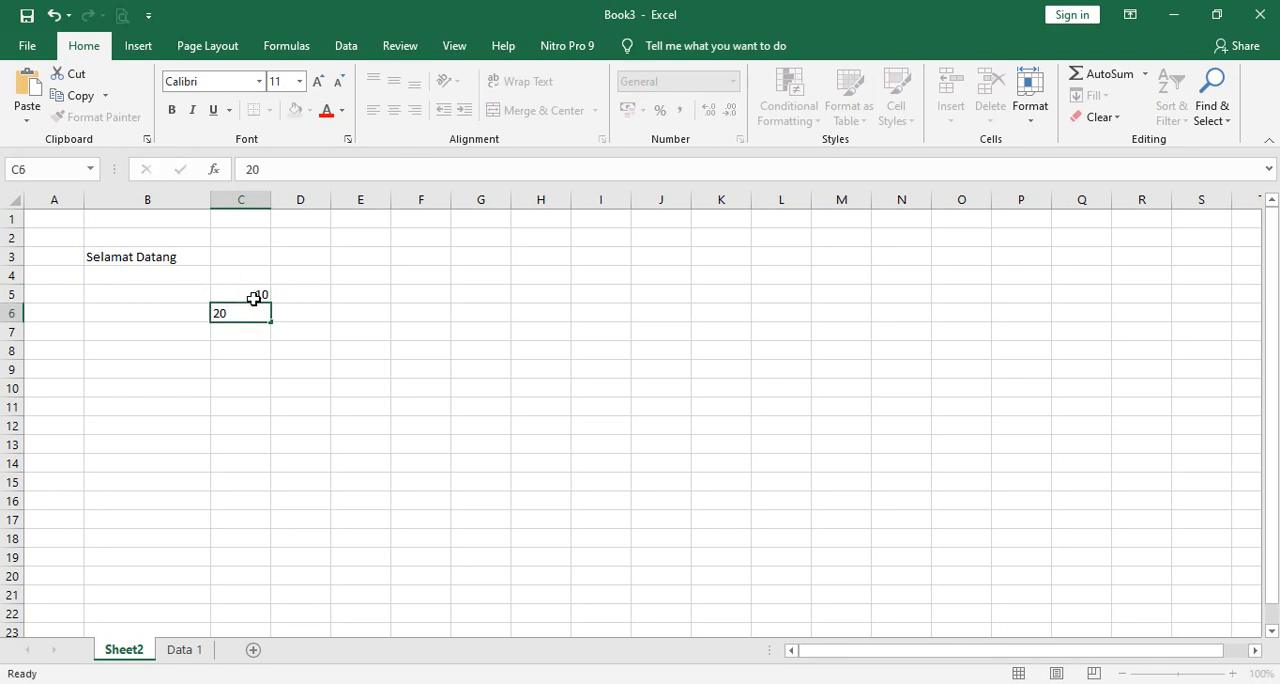
key("Return")
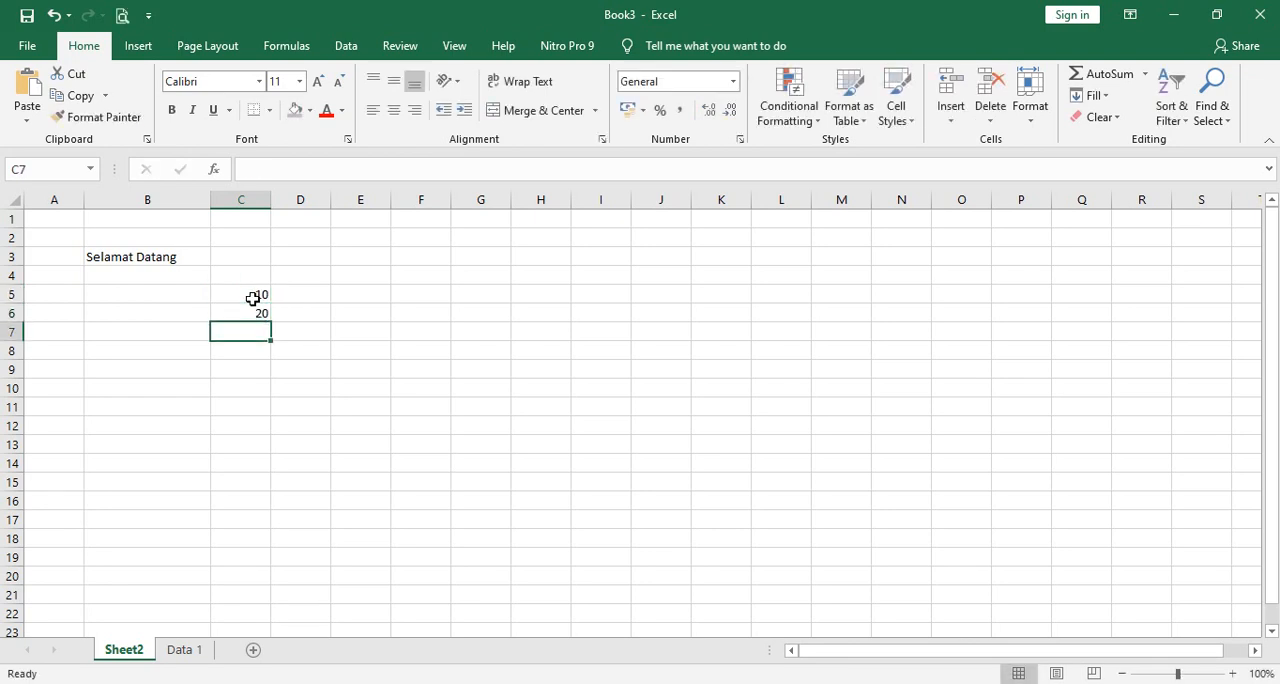
type("0,6")
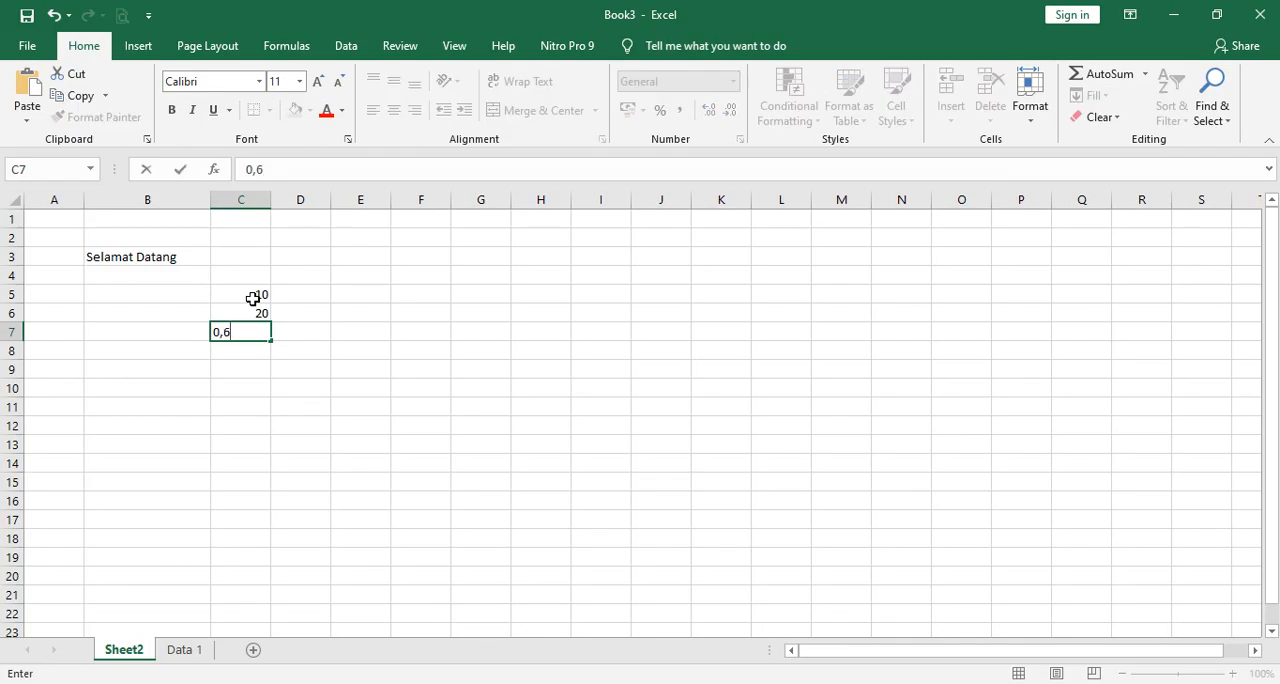
key("Return")
left_click(346, 406)
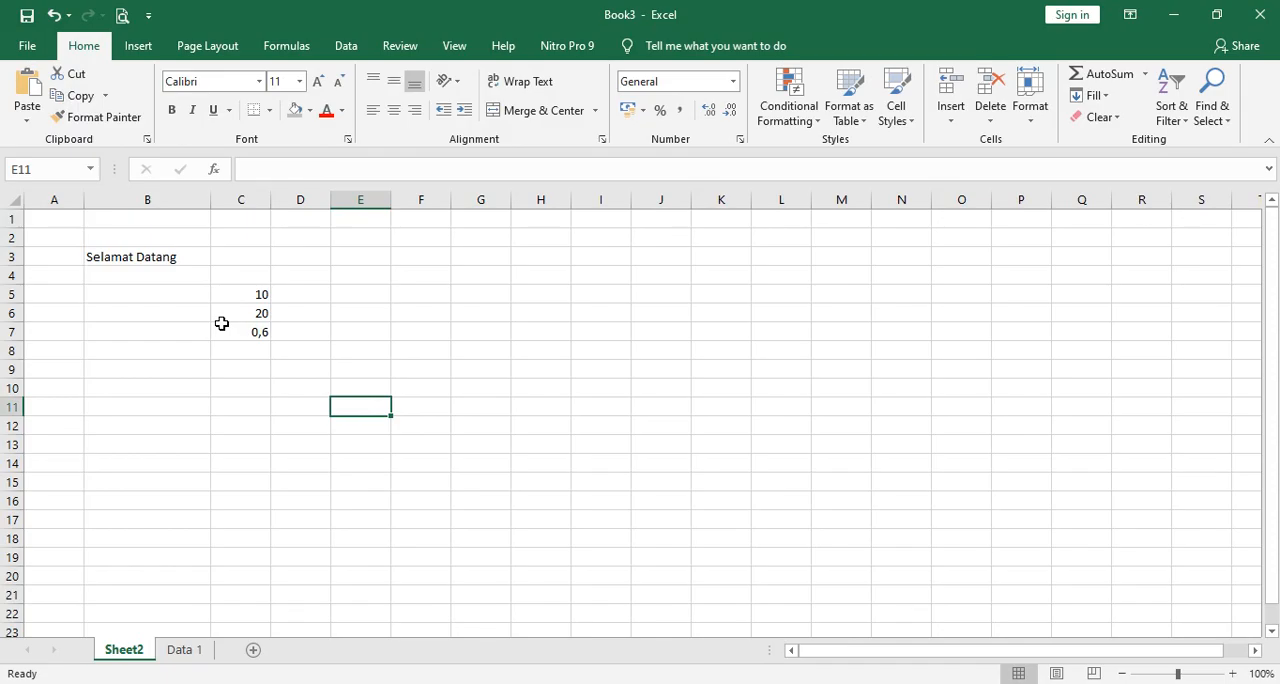
Narrow column B slightly while still fitting its text, and review the topic outline in Notepad.
left_click_drag(208, 200, 187, 208)
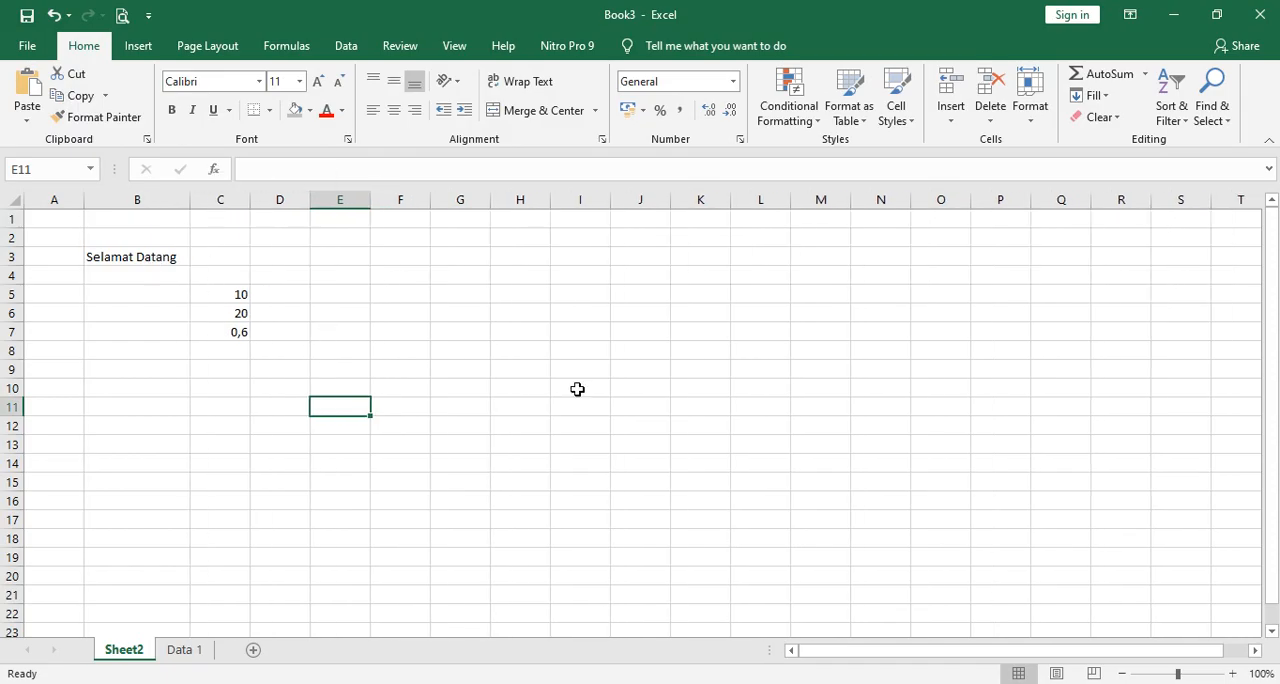
left_click(848, 683)
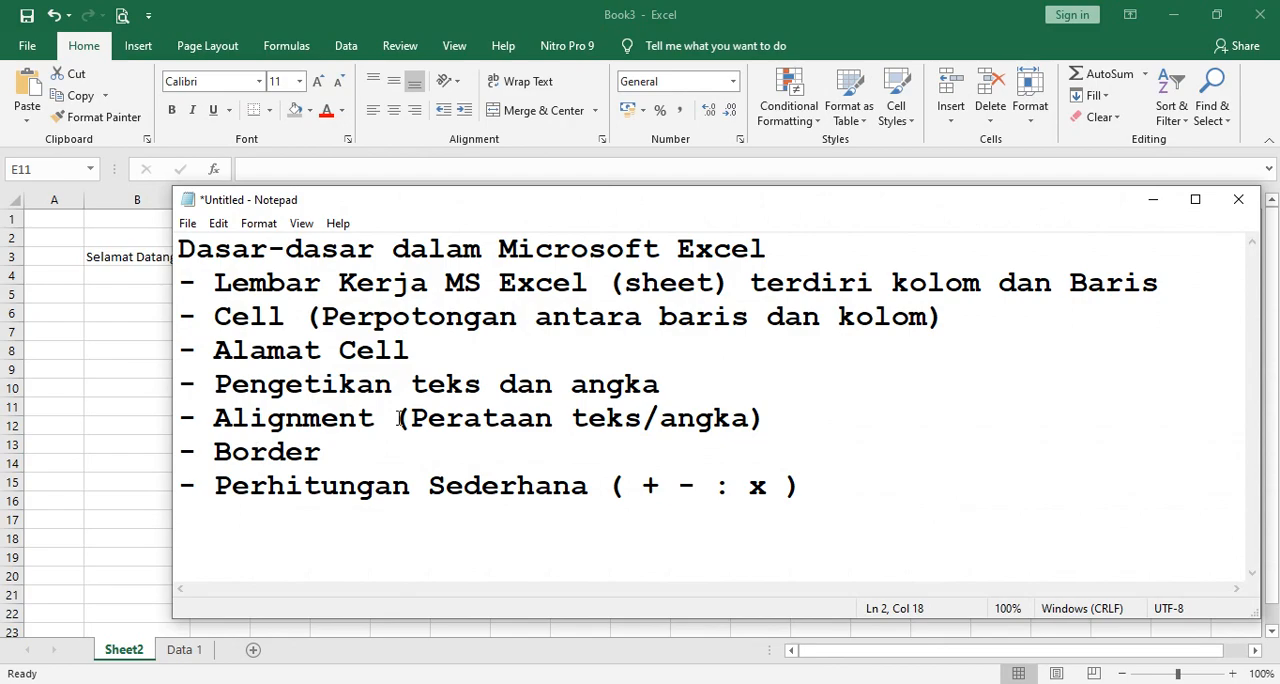
left_click(1152, 200)
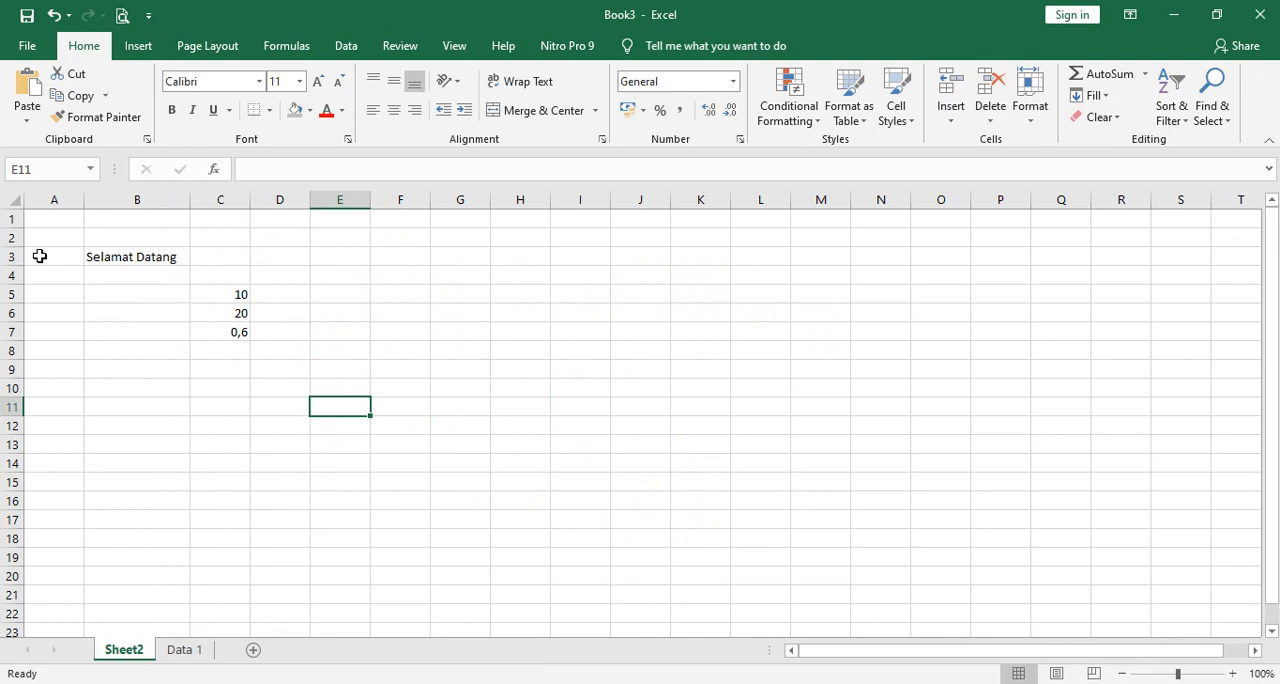
Increase the height of row 3 and center the text in B3 both horizontally and vertically.
left_click_drag(10, 266, 11, 294)
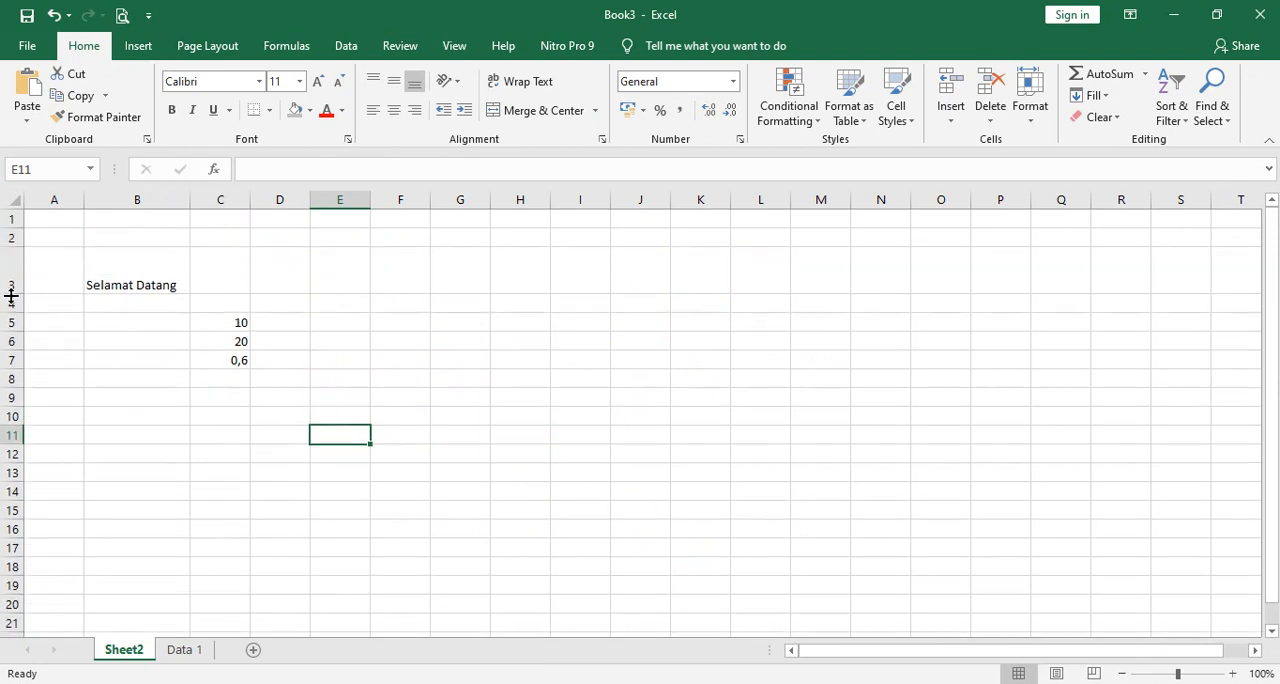
left_click(133, 282)
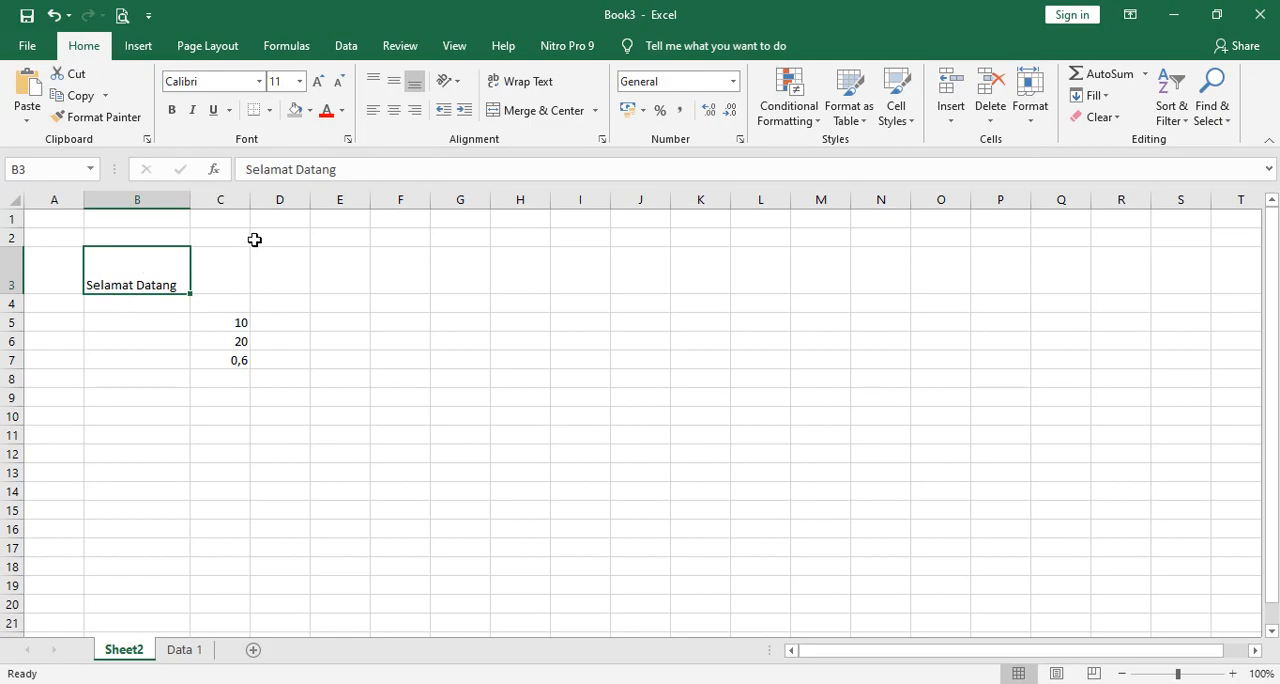
left_click(393, 118)
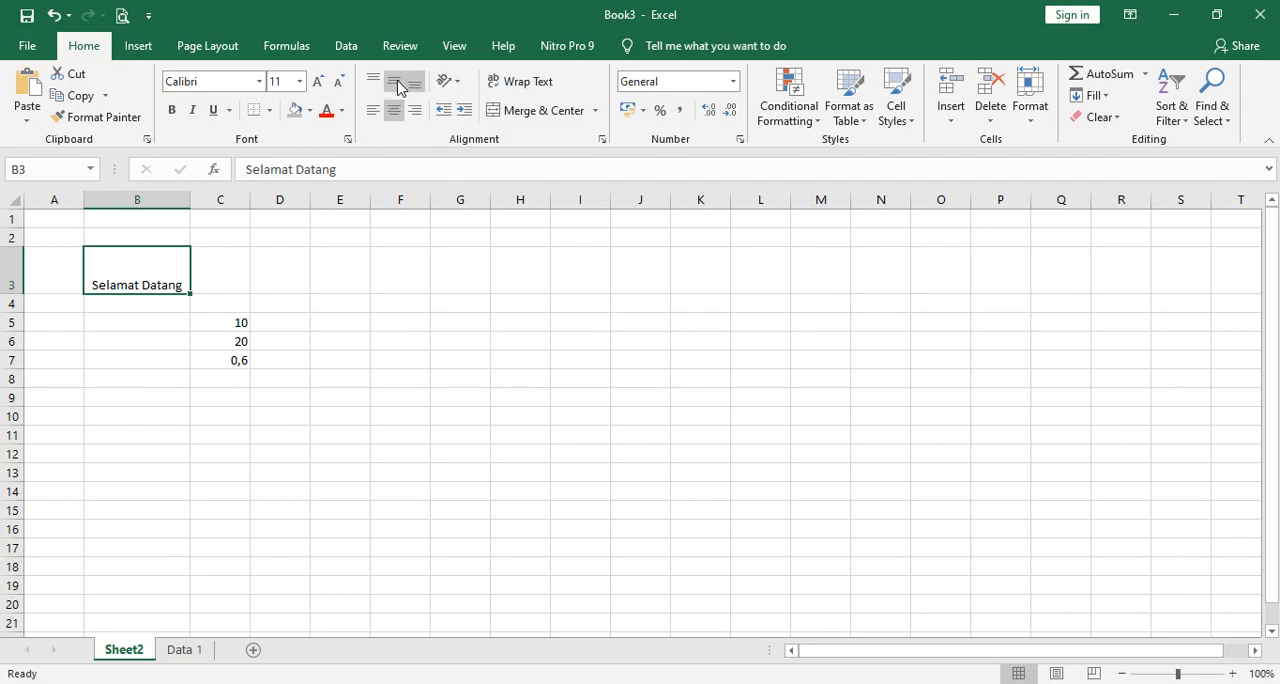
left_click(396, 88)
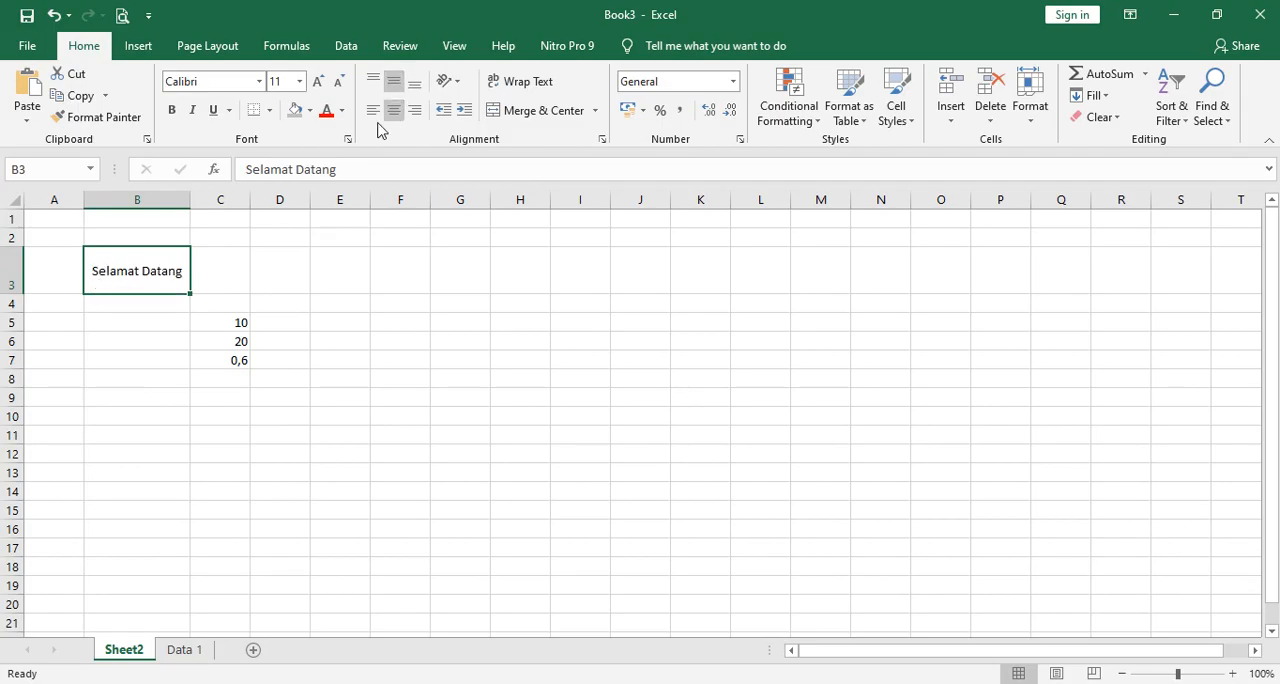
Widen column B and compare left and right alignment of the B3 text, ending on left alignment.
left_click(374, 119)
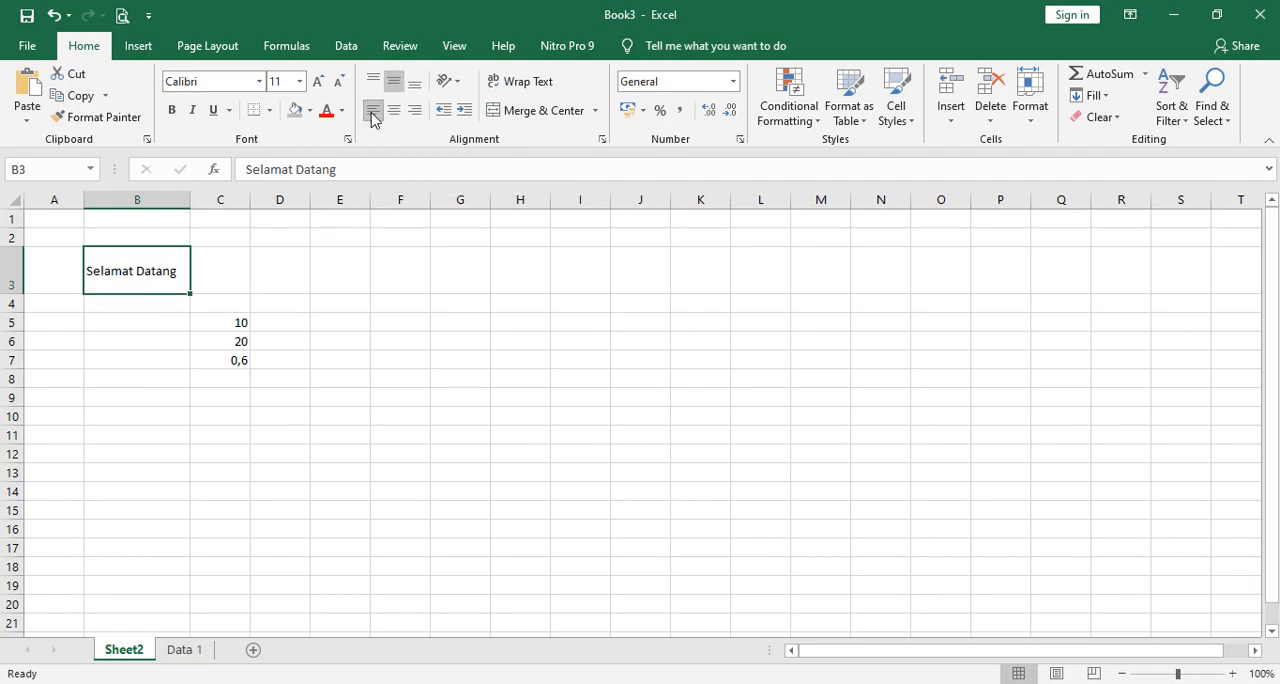
left_click_drag(190, 200, 226, 200)
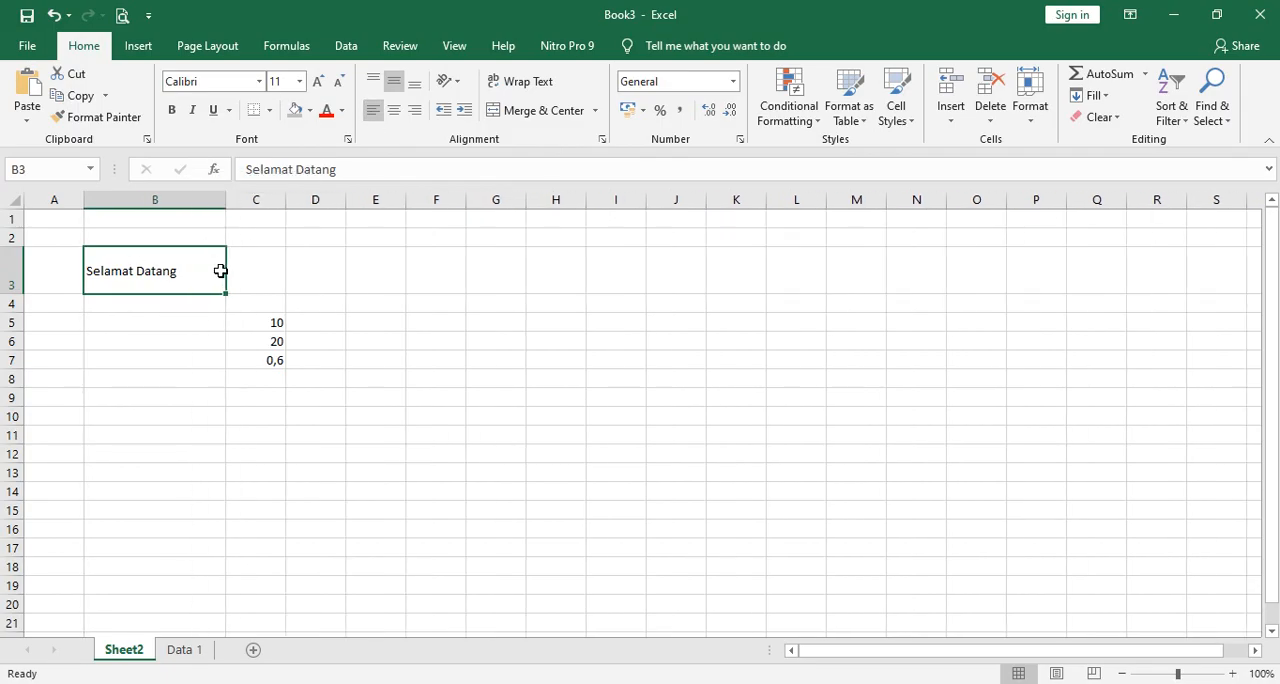
left_click(416, 113)
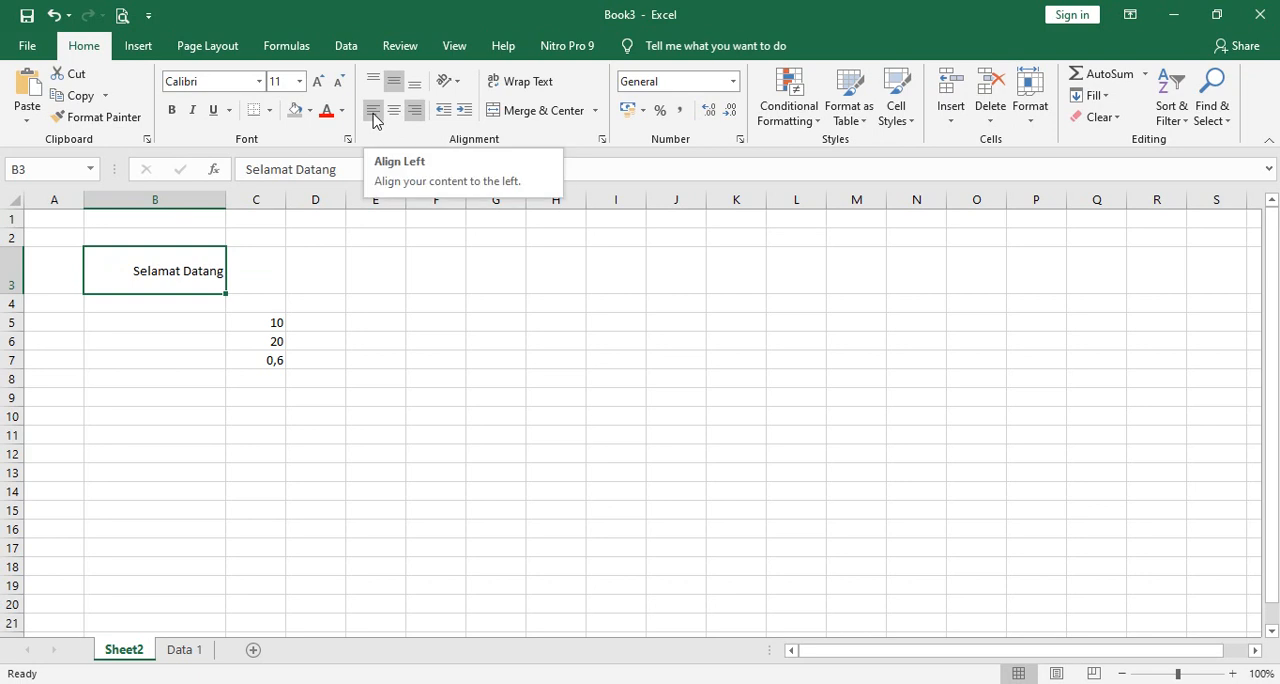
left_click(373, 112)
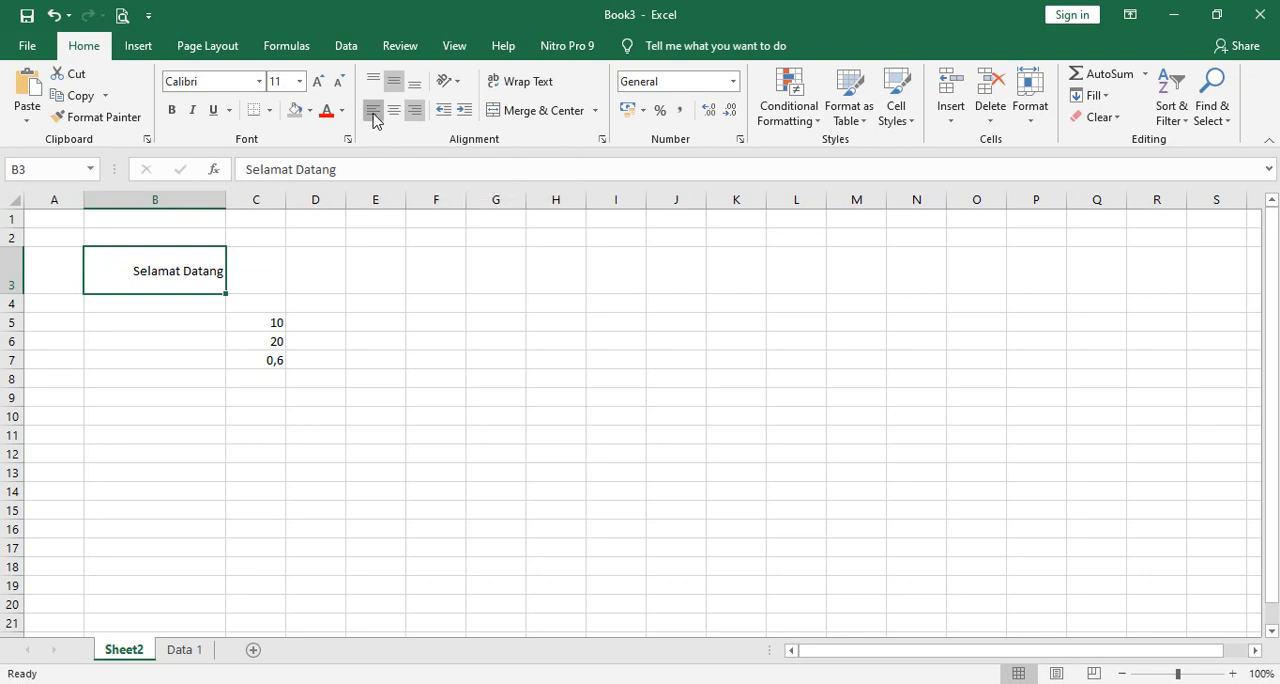
left_click(400, 432)
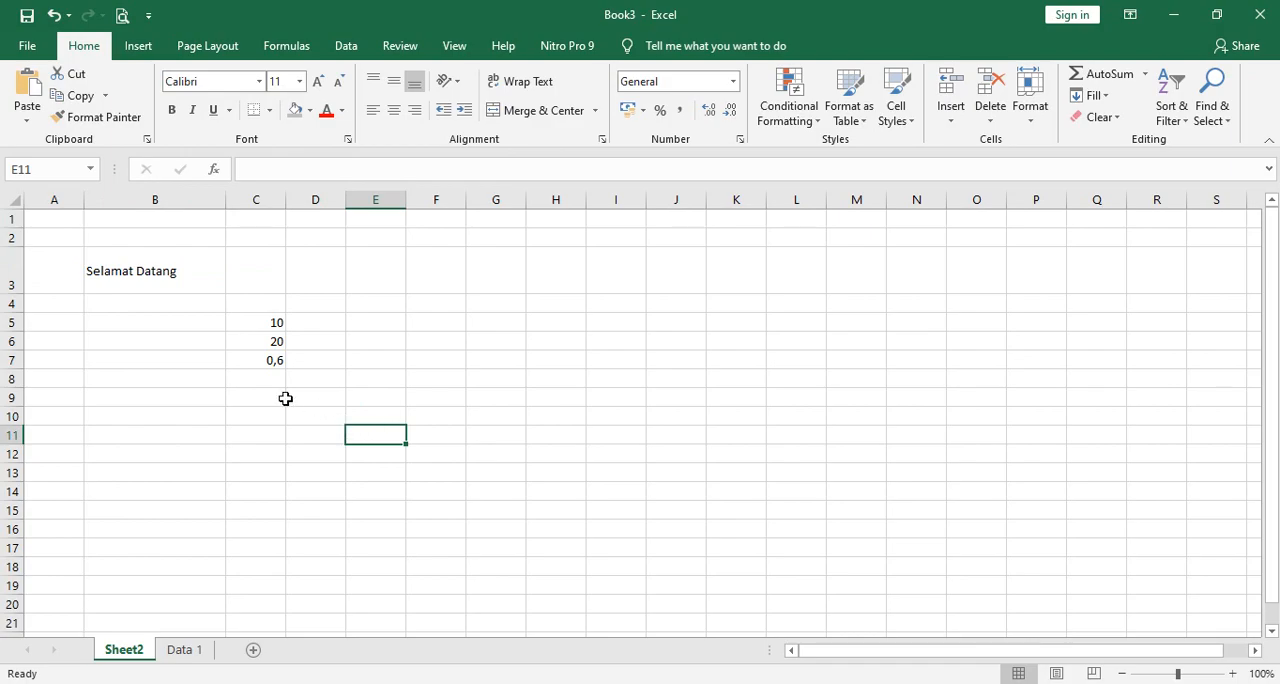
Center the numbers in C5 to C7 horizontally and align them to the middle vertically.
left_click(257, 322)
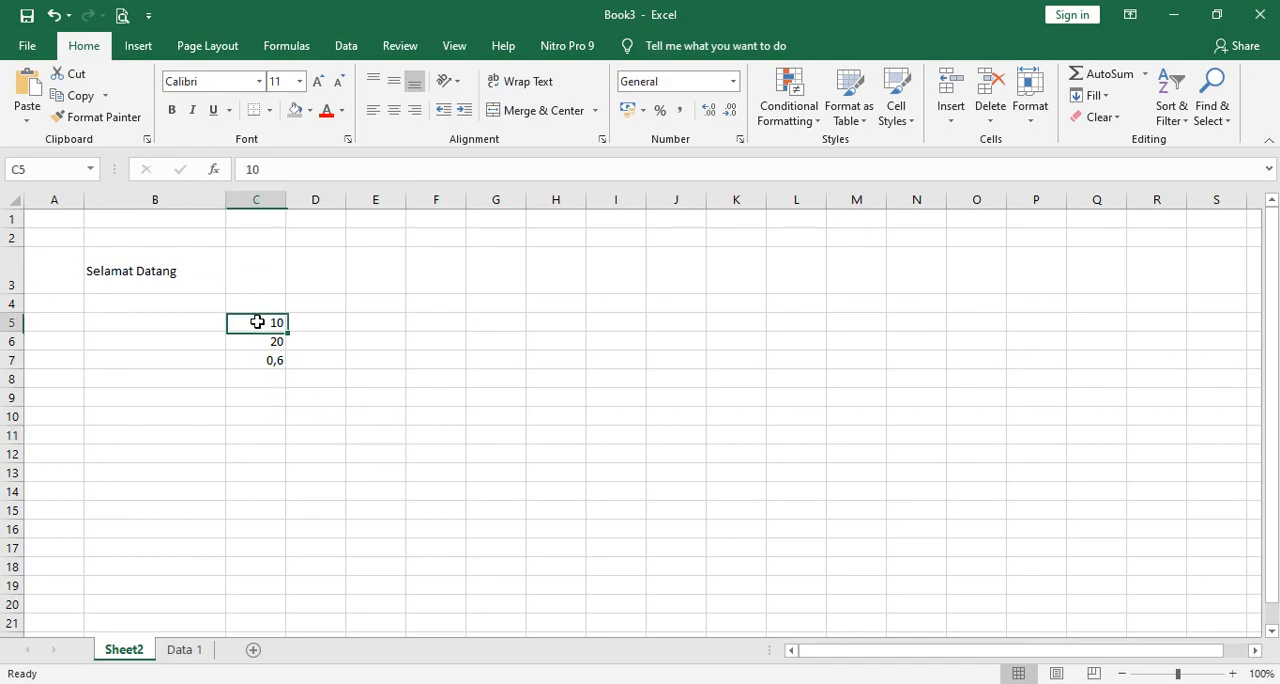
left_click_drag(257, 322, 249, 360)
left_click(374, 376)
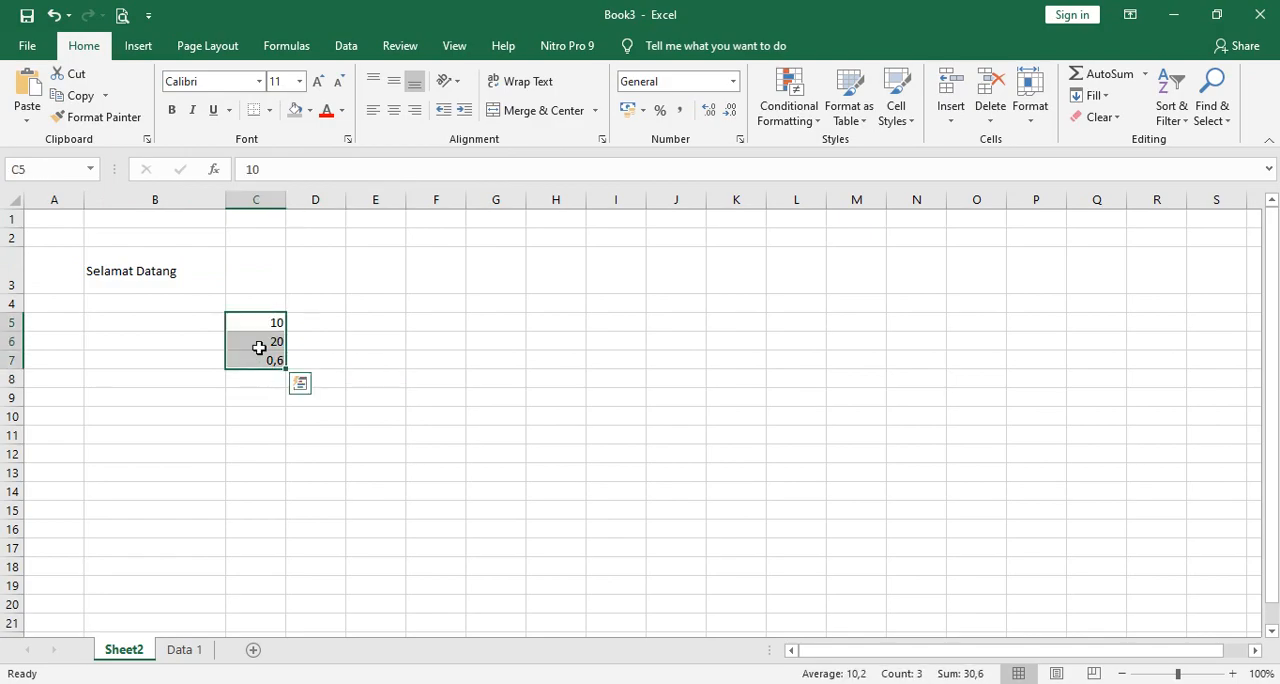
left_click(394, 108)
left_click(394, 81)
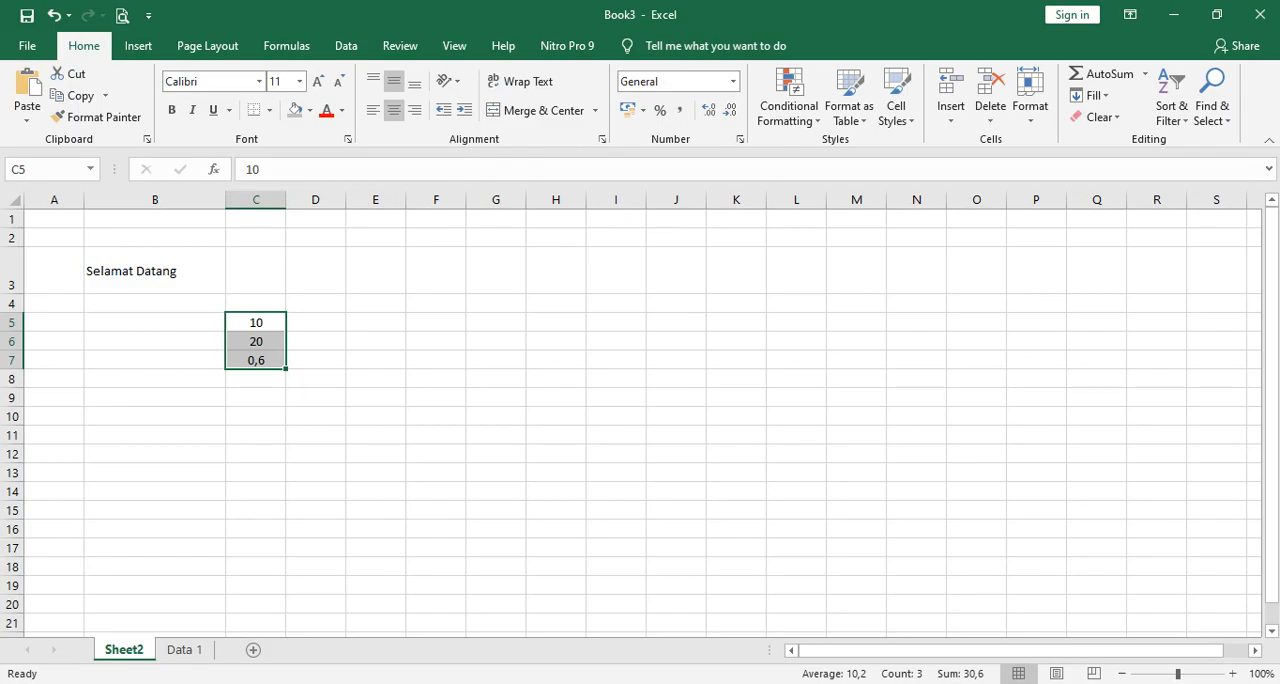
Review the topic outline in Notepad, and switch to the Book2 workbook to examine the grade table on Sheet1.
mouse_move(805, 683)
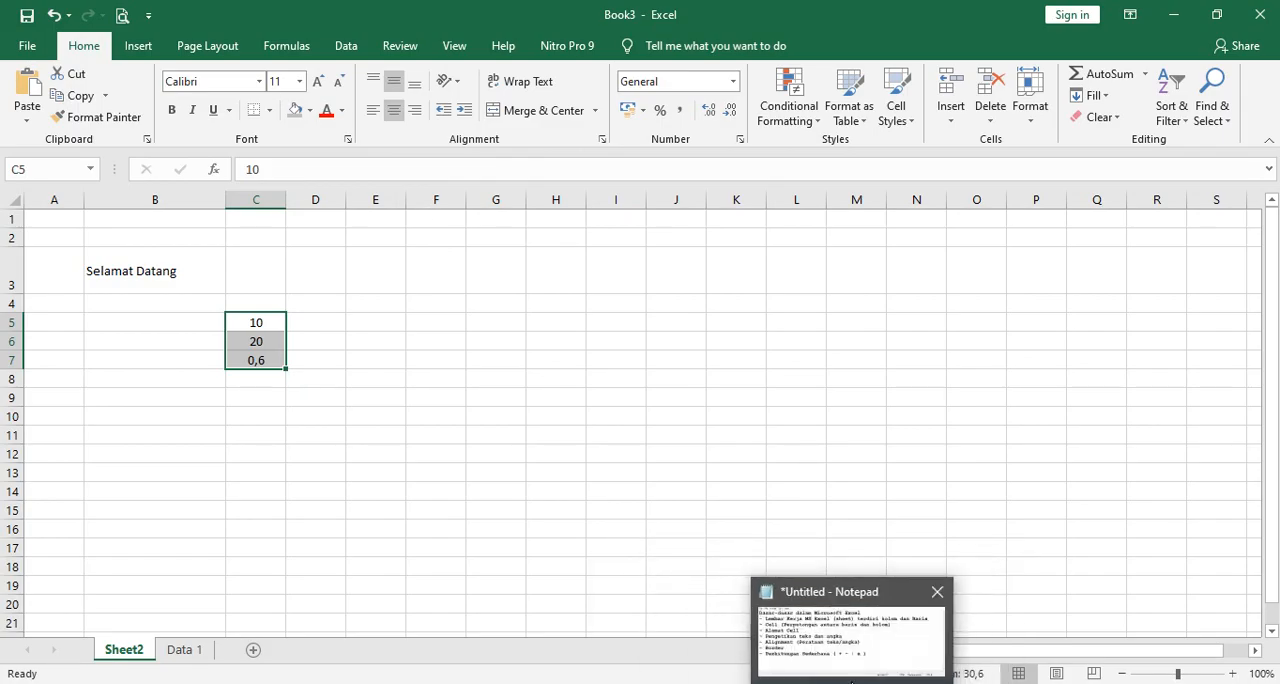
left_click(861, 683)
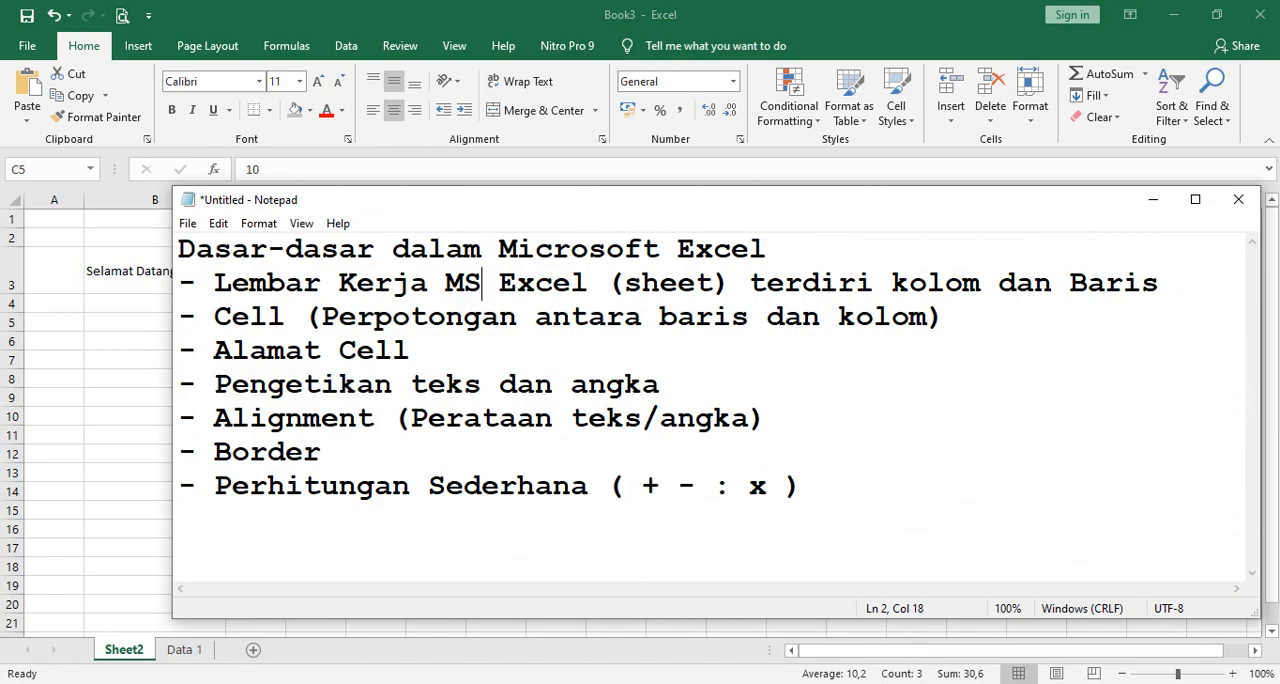
left_click(805, 683)
left_click(699, 630)
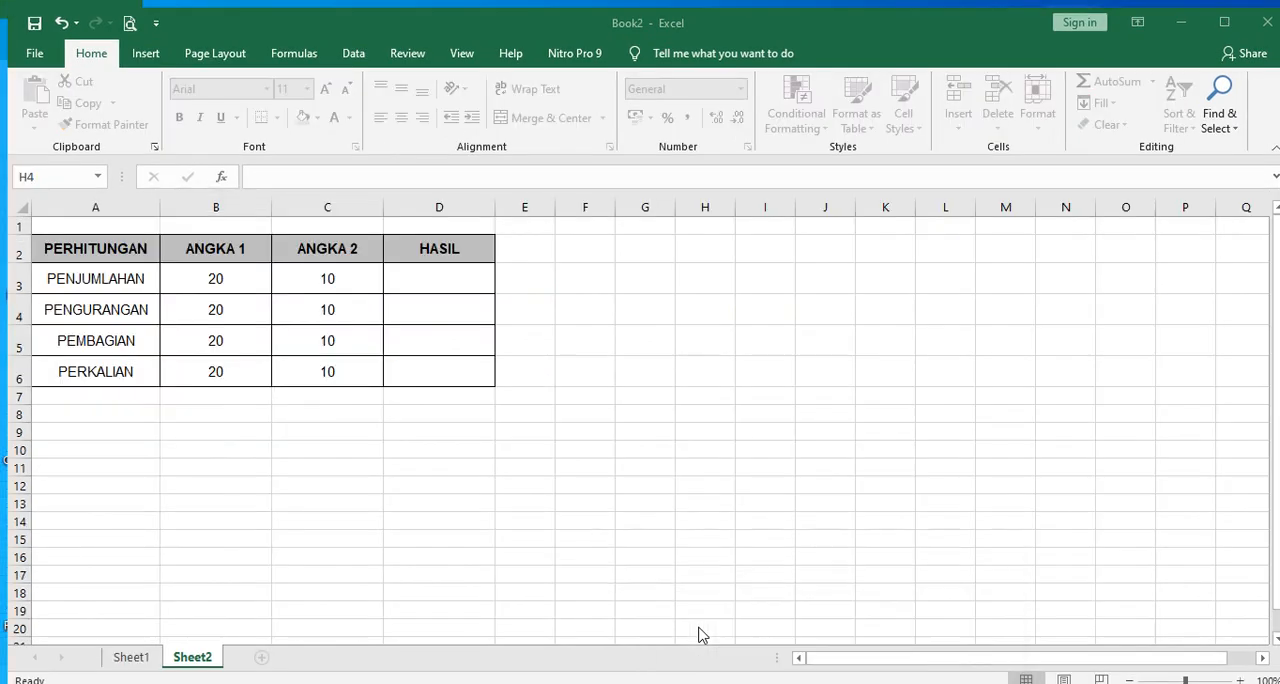
left_click(124, 649)
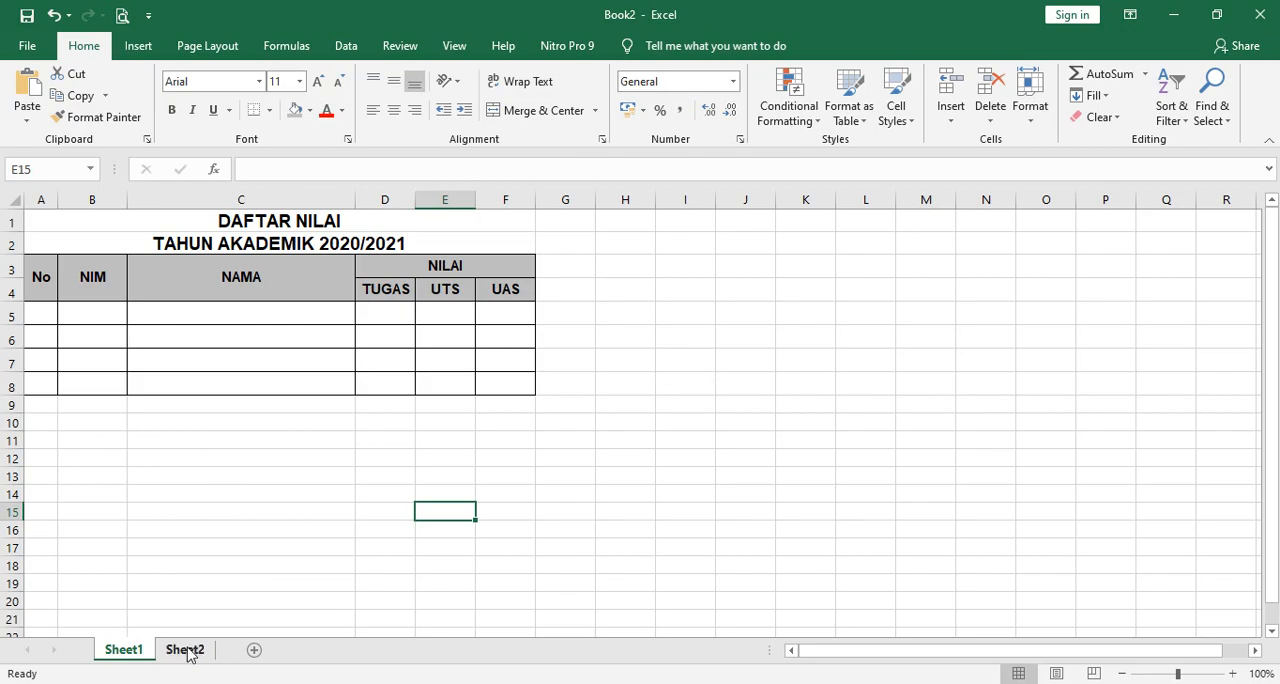
Insert a new worksheet after Sheet1, check the grade table's layout on Sheet1, and return to the new sheet.
left_click(254, 651)
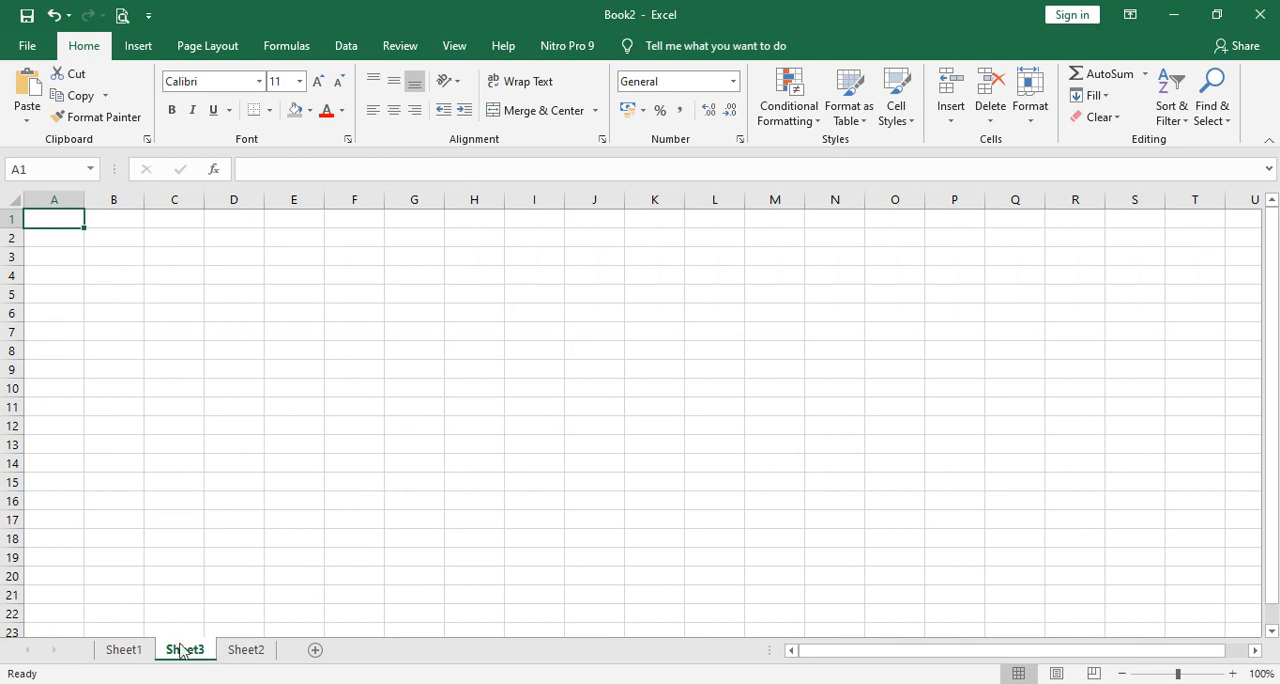
left_click(128, 651)
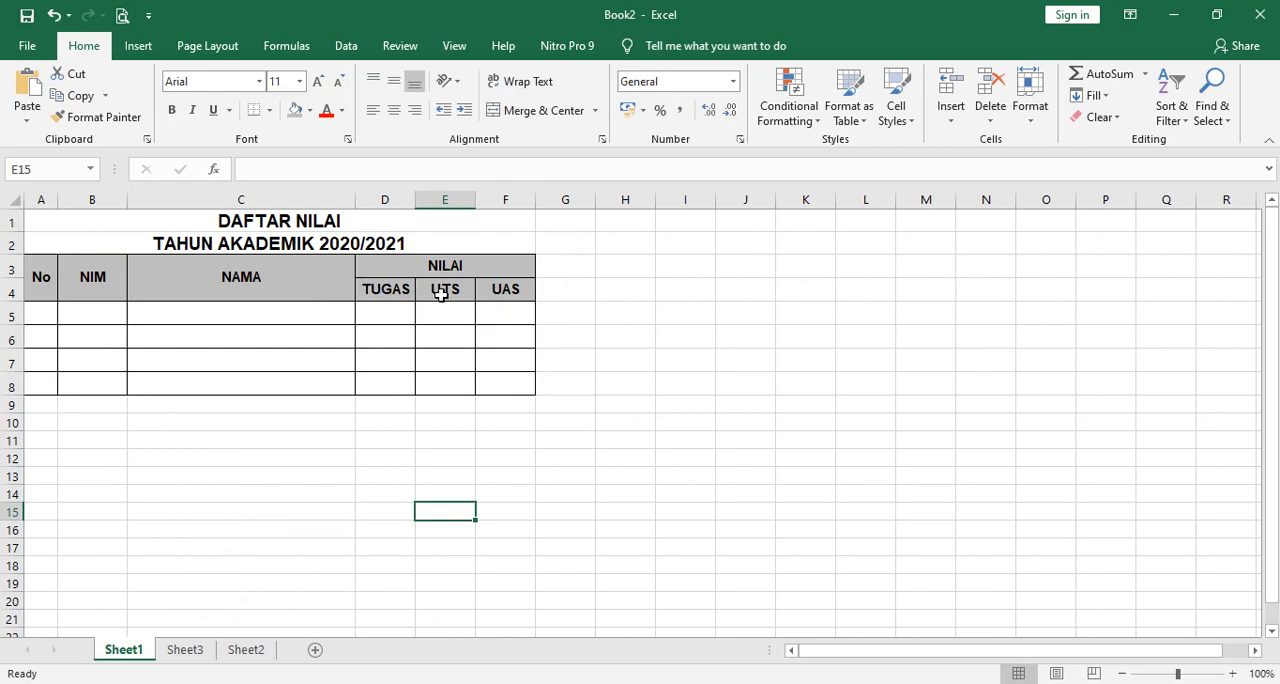
left_click(188, 650)
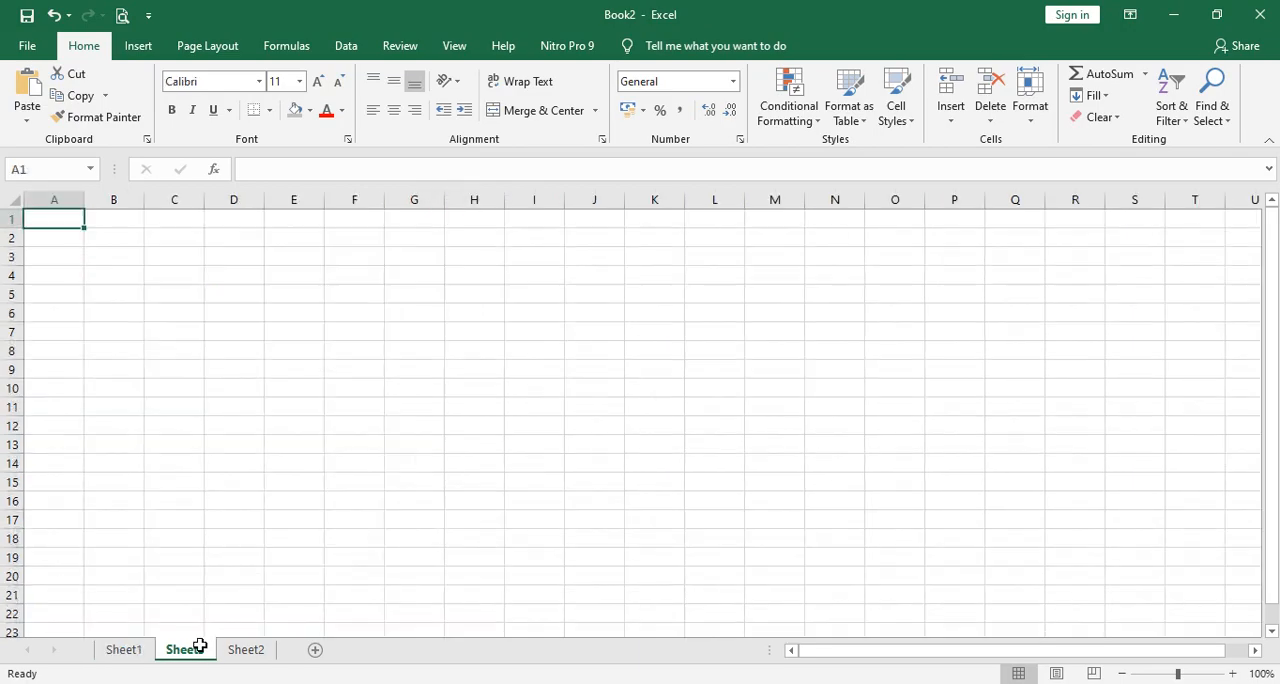
Enter the headers NO, NAMA and NIM in cells A4, B4 and C4 of Sheet3.
left_click(64, 258)
left_click(69, 272)
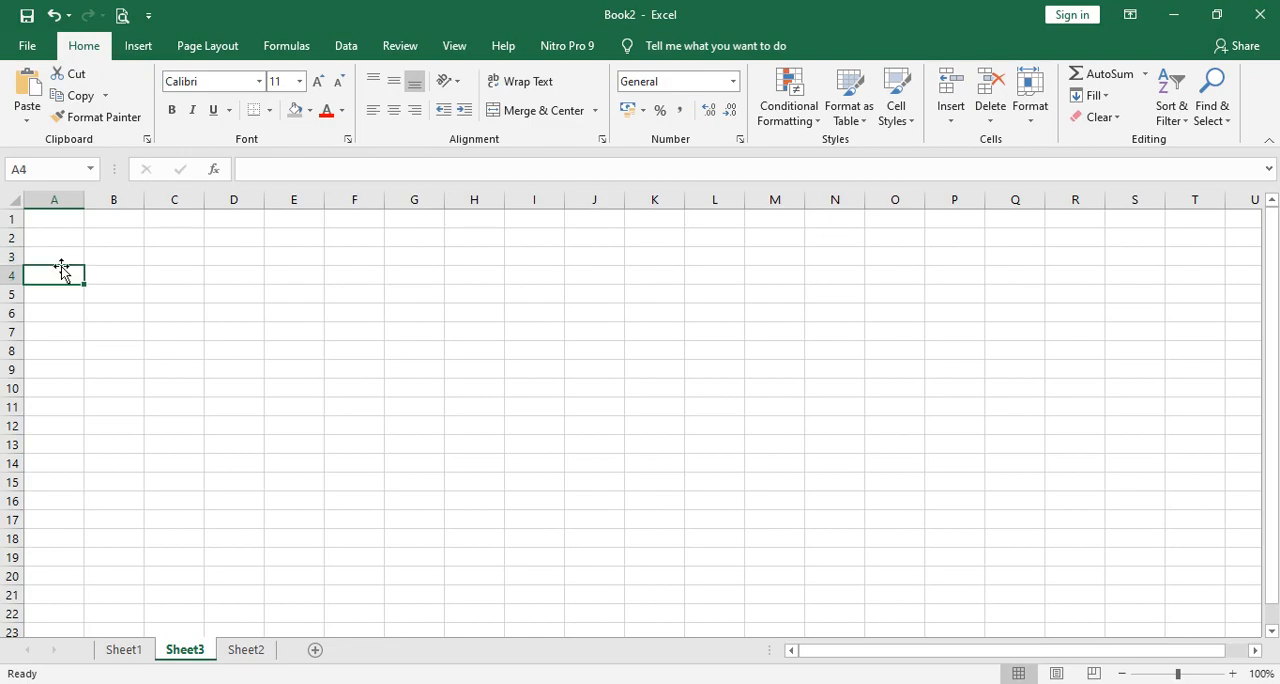
type("NO")
key("Tab")
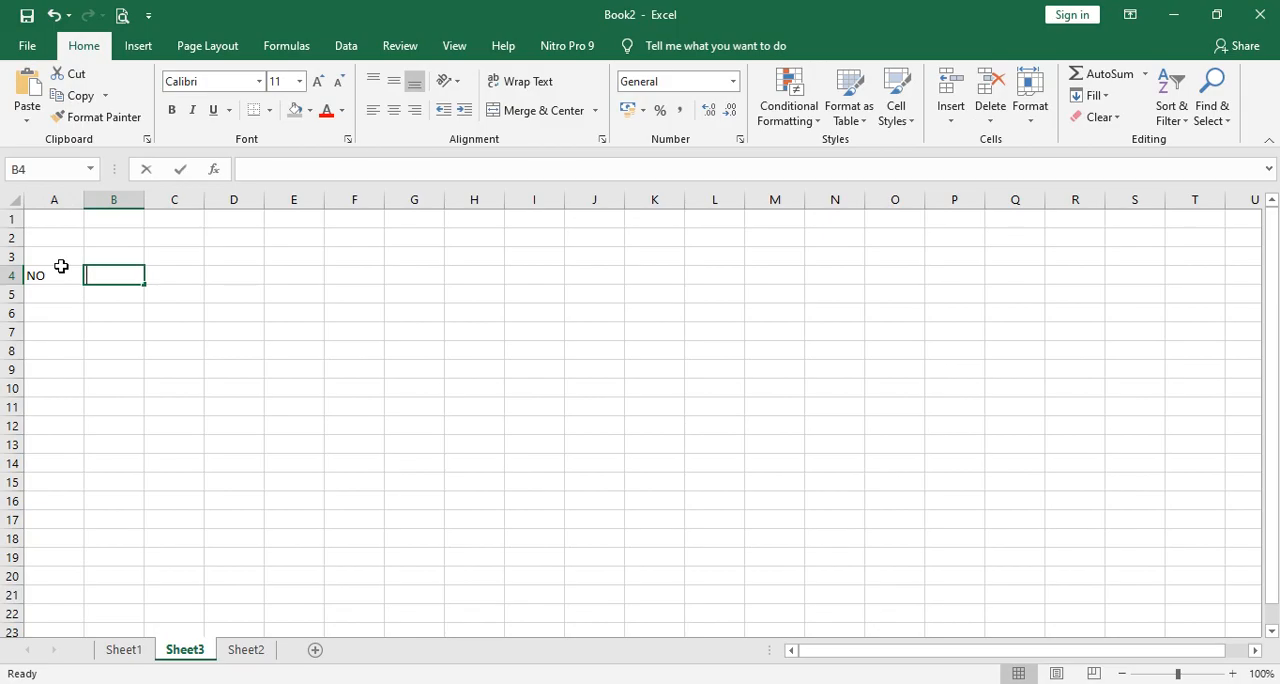
type("NAMA")
key("Tab")
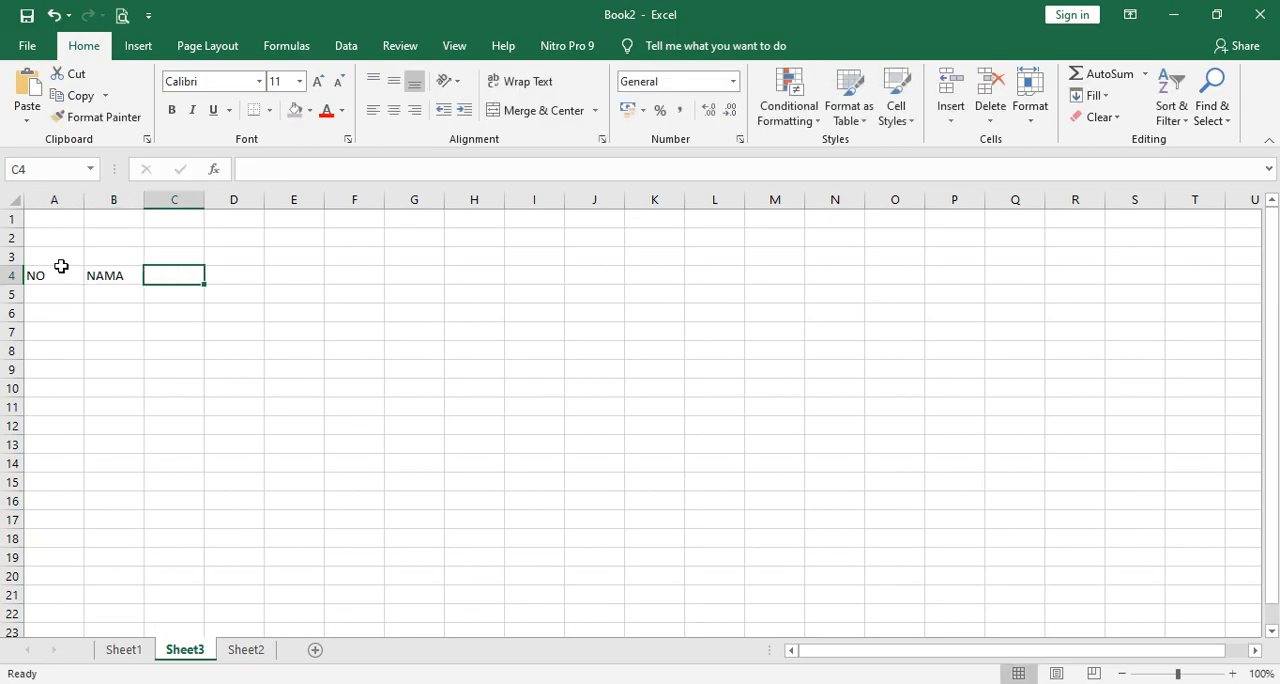
type("NI")
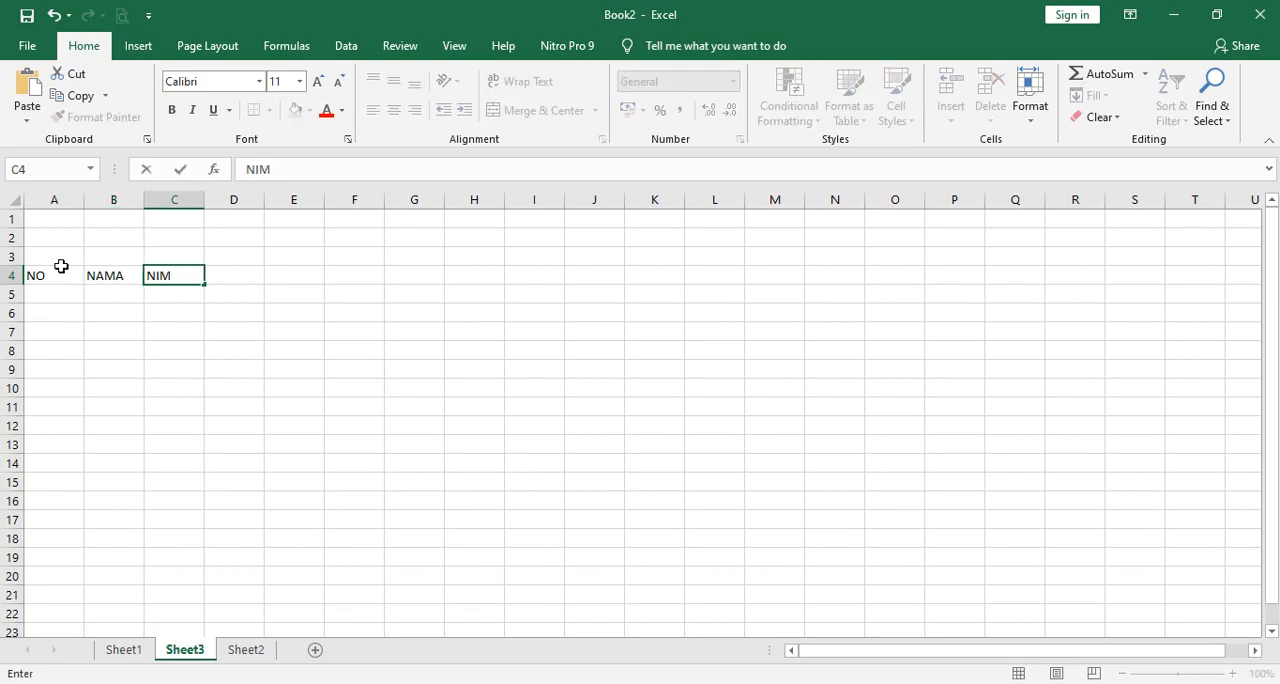
type("M")
key("Tab")
Check the grade table on Sheet1, and enter the header NILAI in cell D4 of Sheet3.
left_click(122, 650)
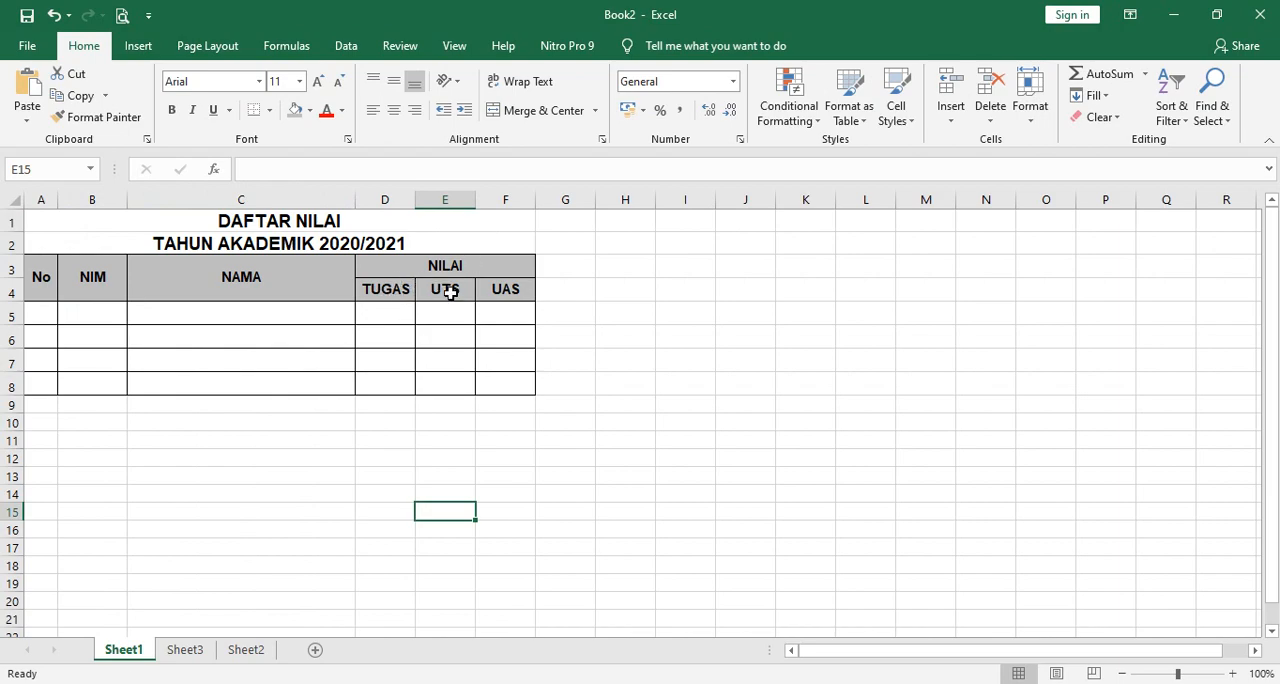
left_click(185, 650)
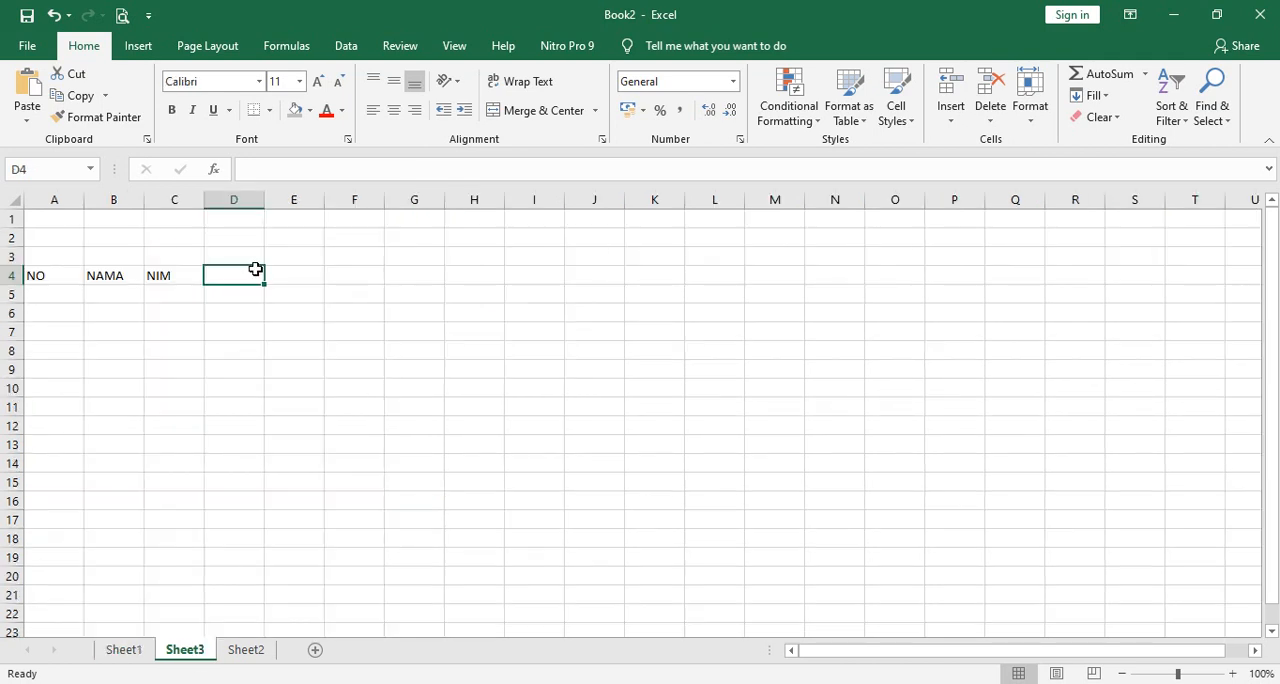
type("ni")
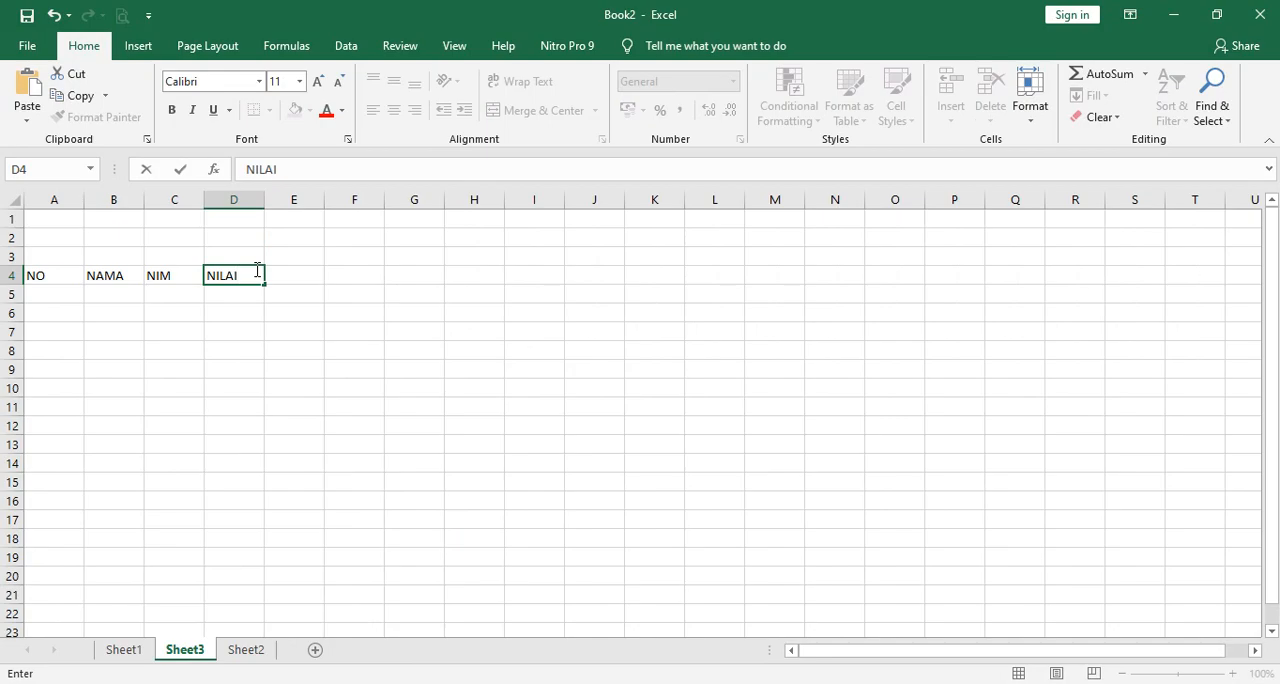
type("LAI")
key("Return")
Enter the subheaders TUGAS, UTS and UAS in cells D5, E5 and F5 below NILAI.
type("TUGAa")
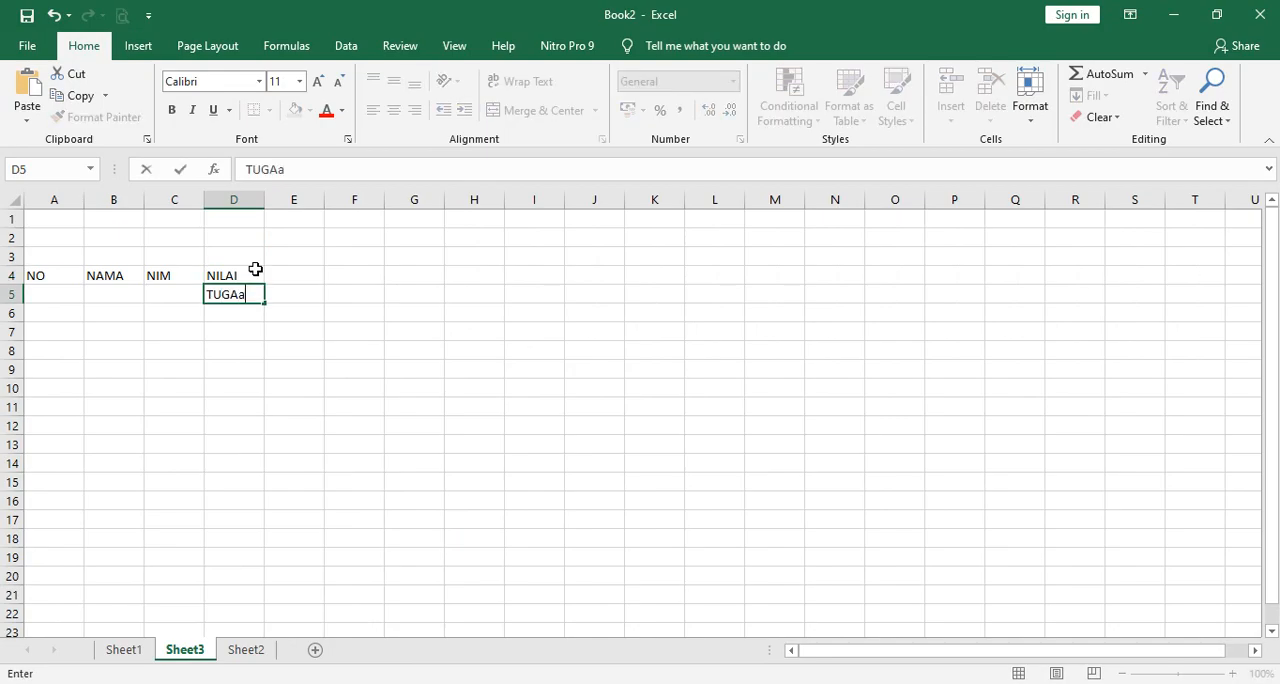
key("Tab")
key("Left")
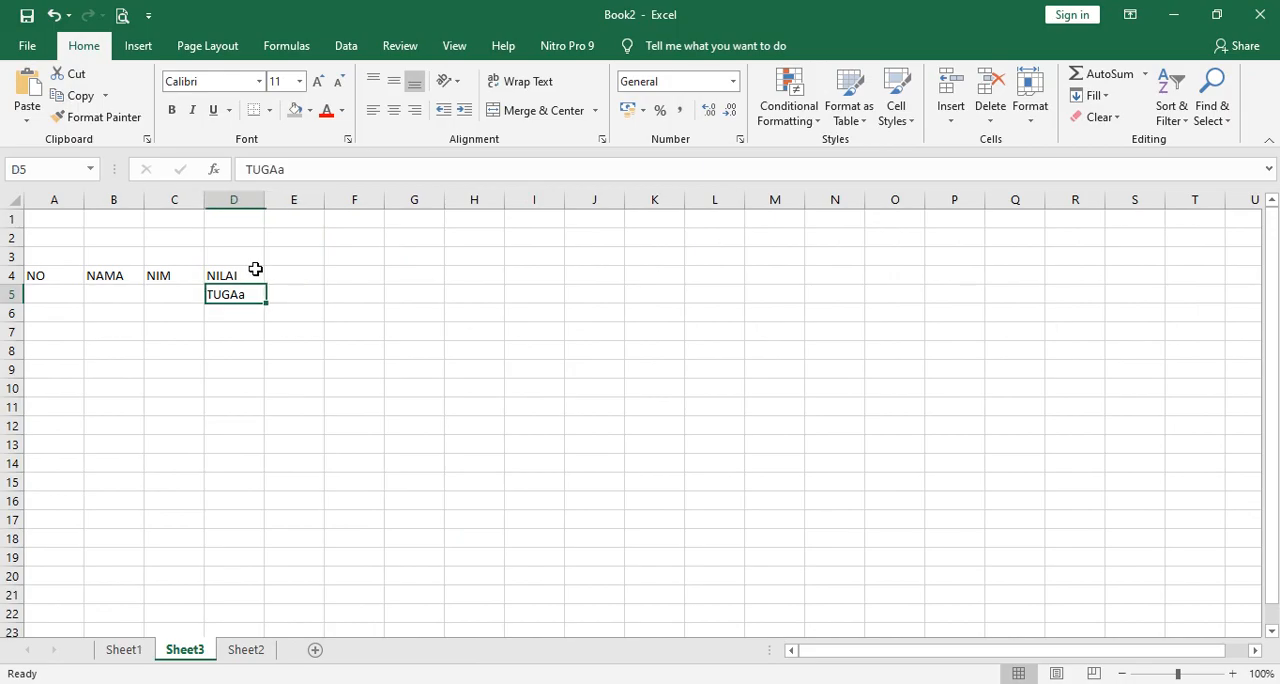
key("F2")
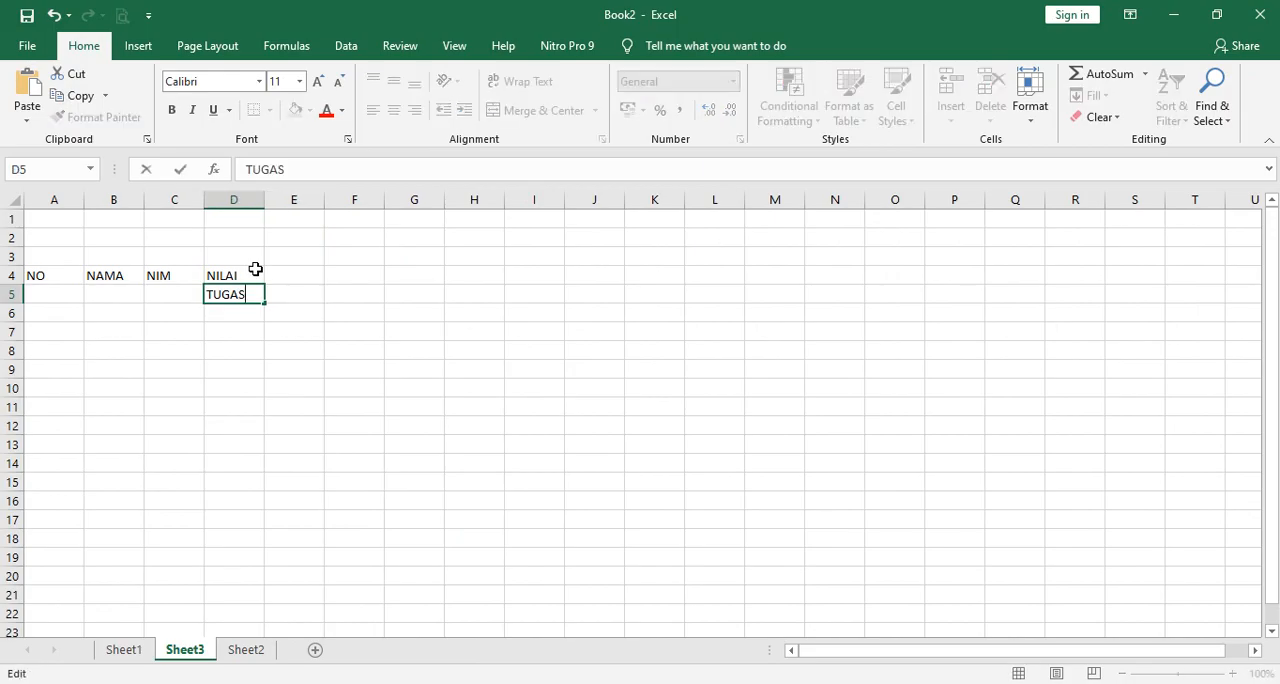
key("Tab")
type("UTS")
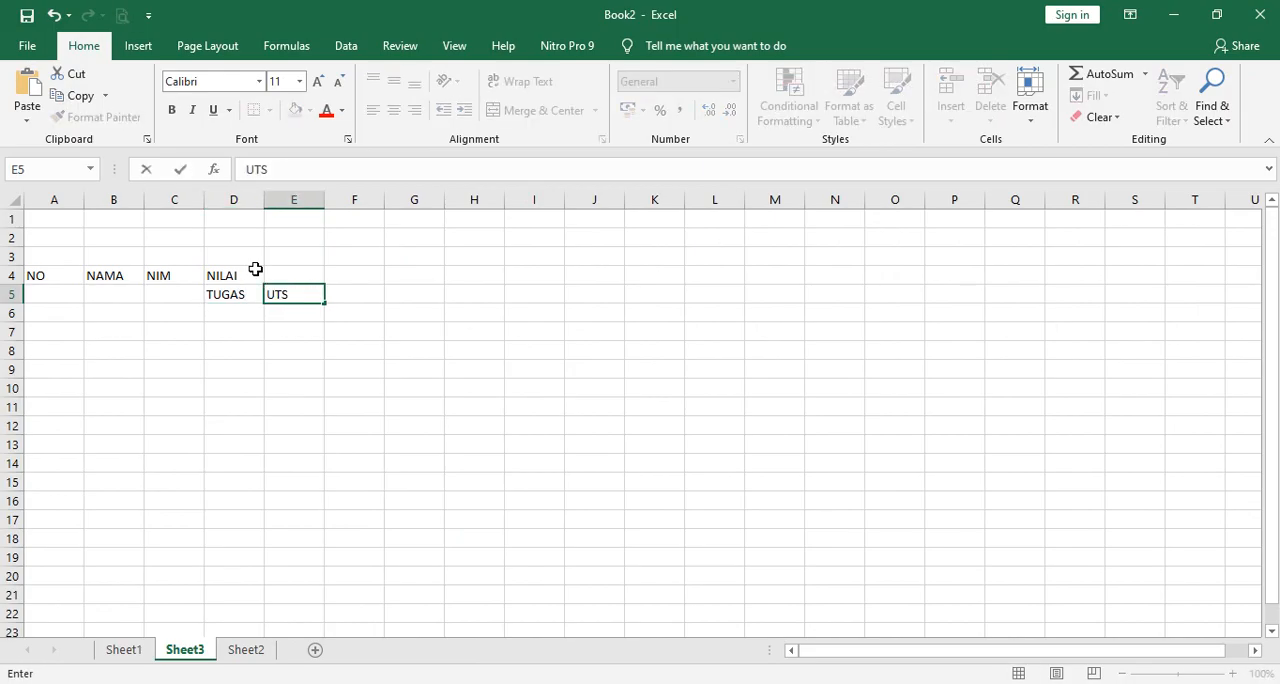
key("Tab")
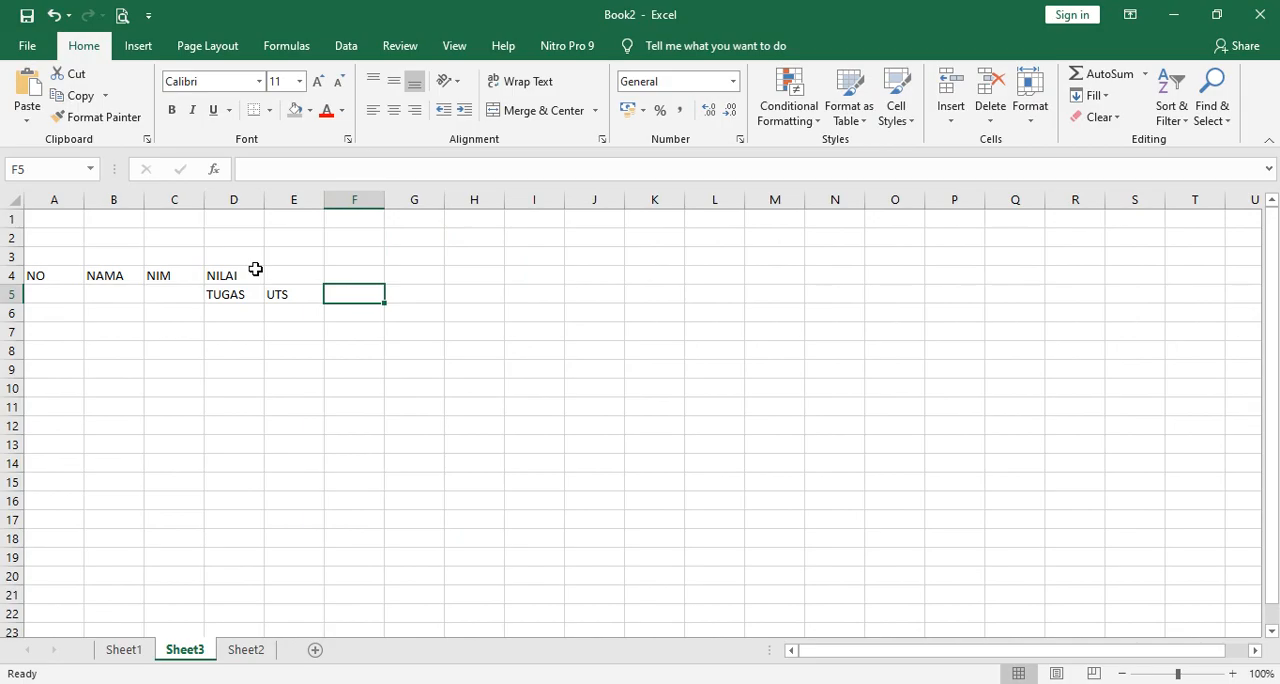
type("UAS")
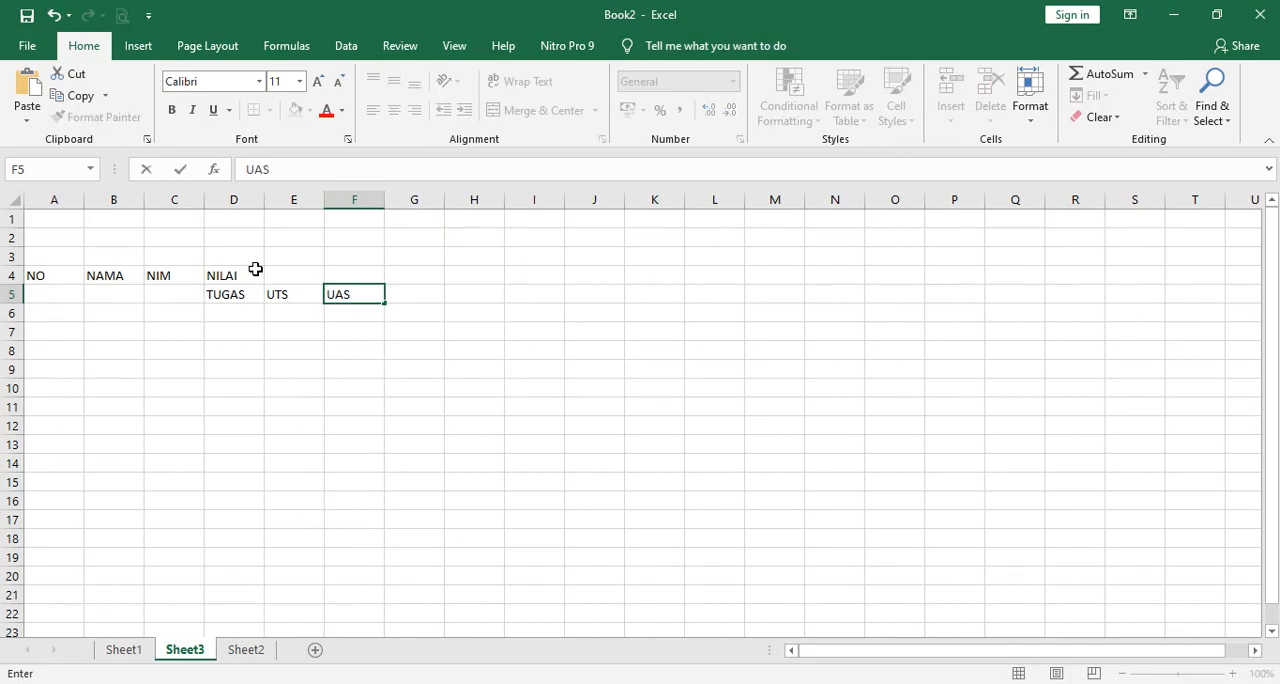
key("Return")
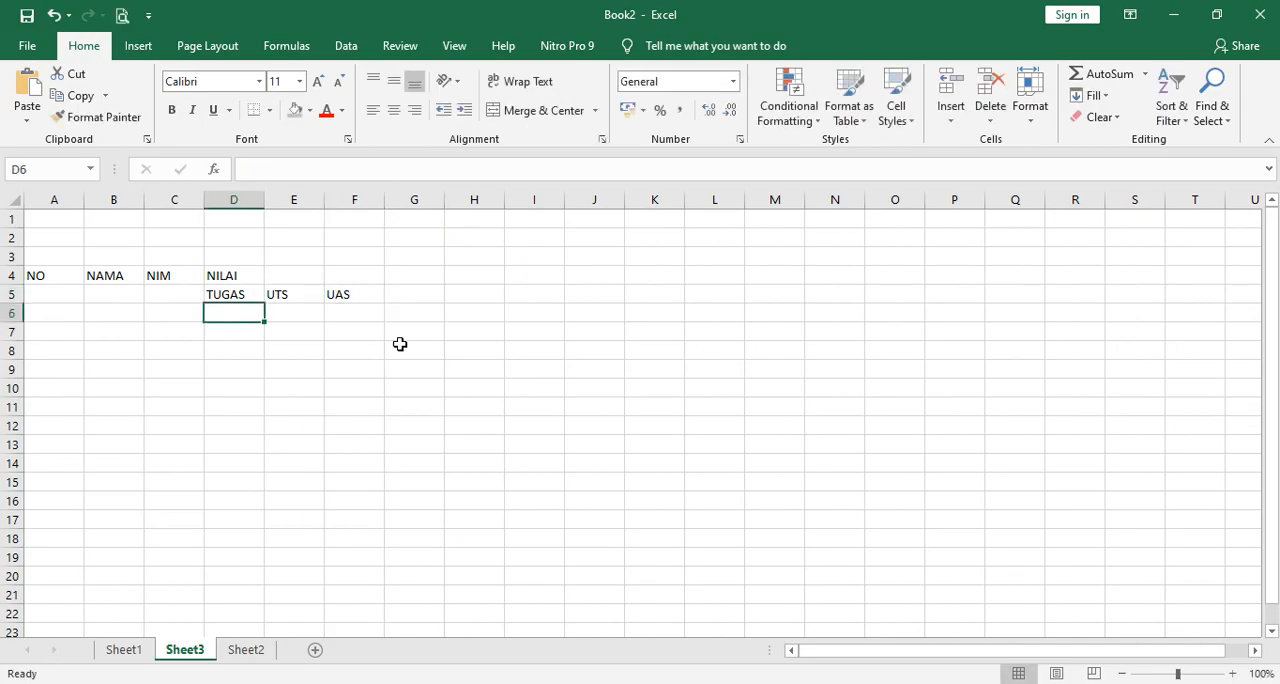
Examine the merged NAMA, No and NIM header cells on Sheet1, and return to Sheet3.
left_click(136, 652)
left_click(207, 284)
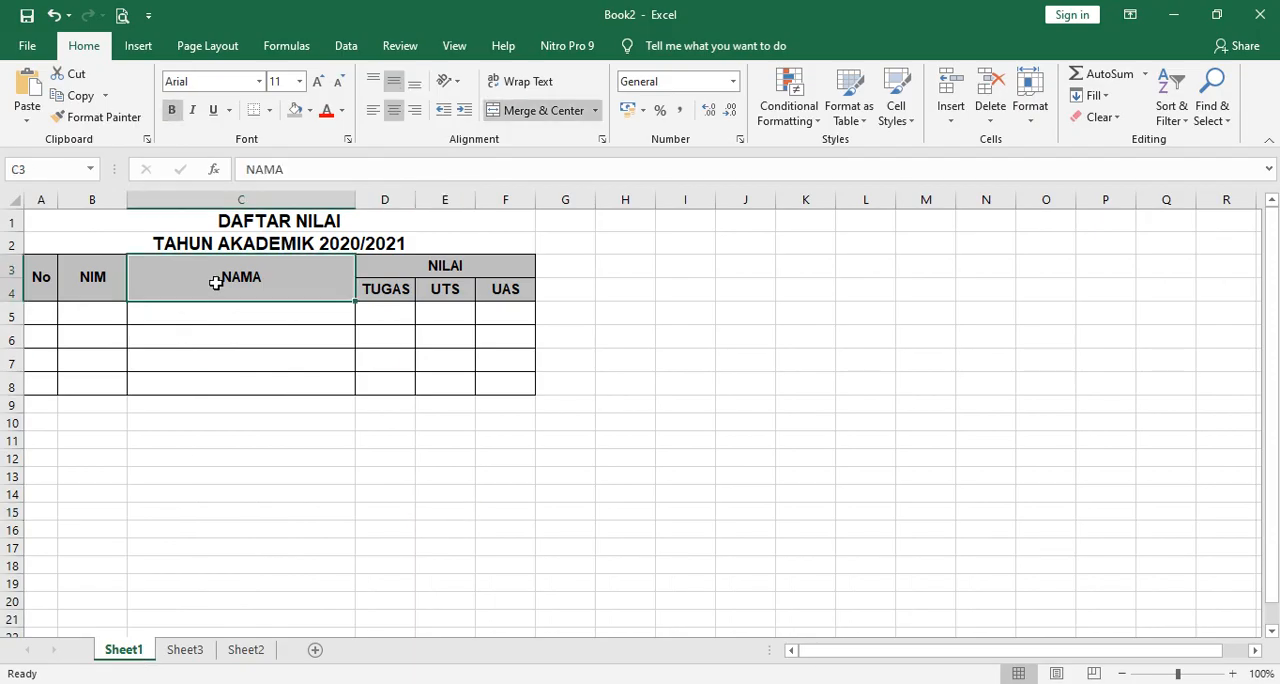
left_click(38, 288)
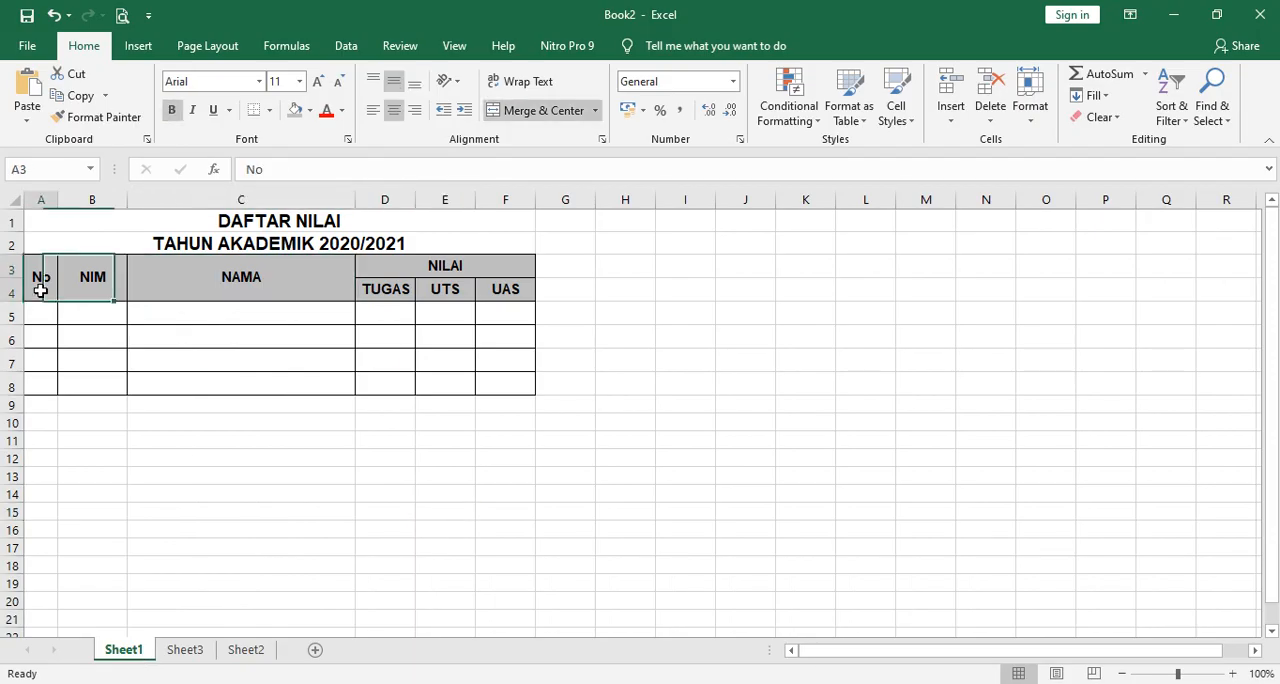
left_click(99, 286)
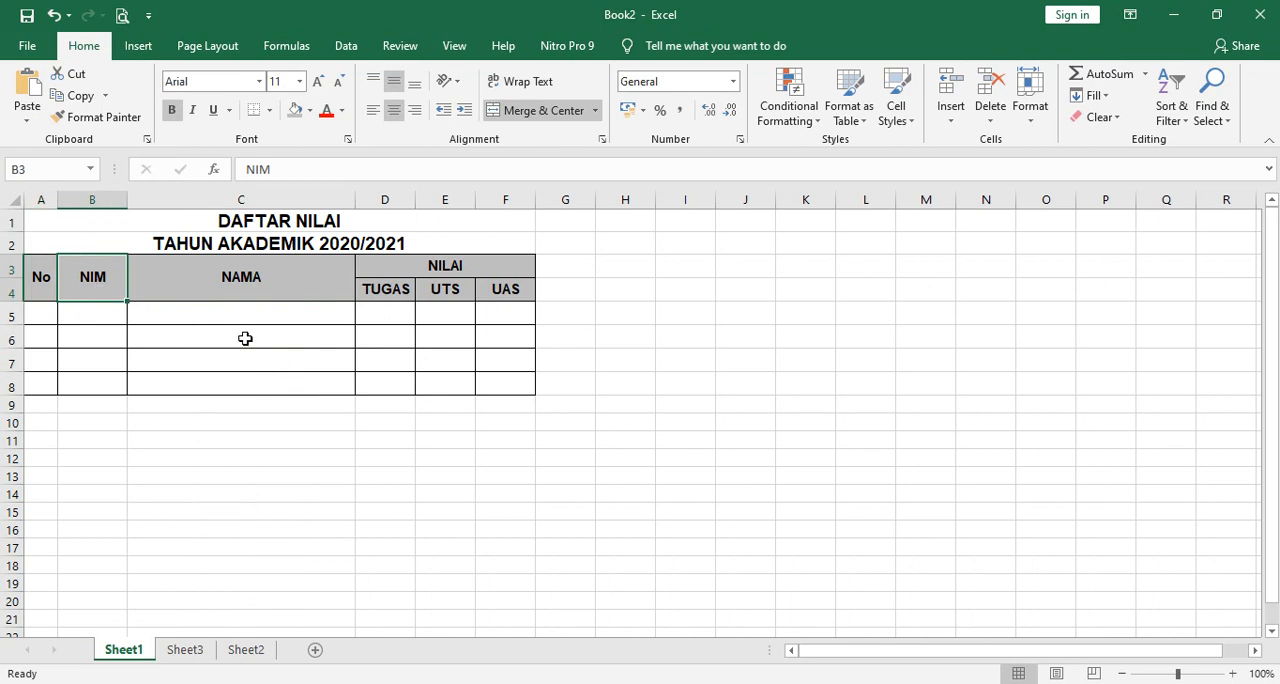
left_click(188, 652)
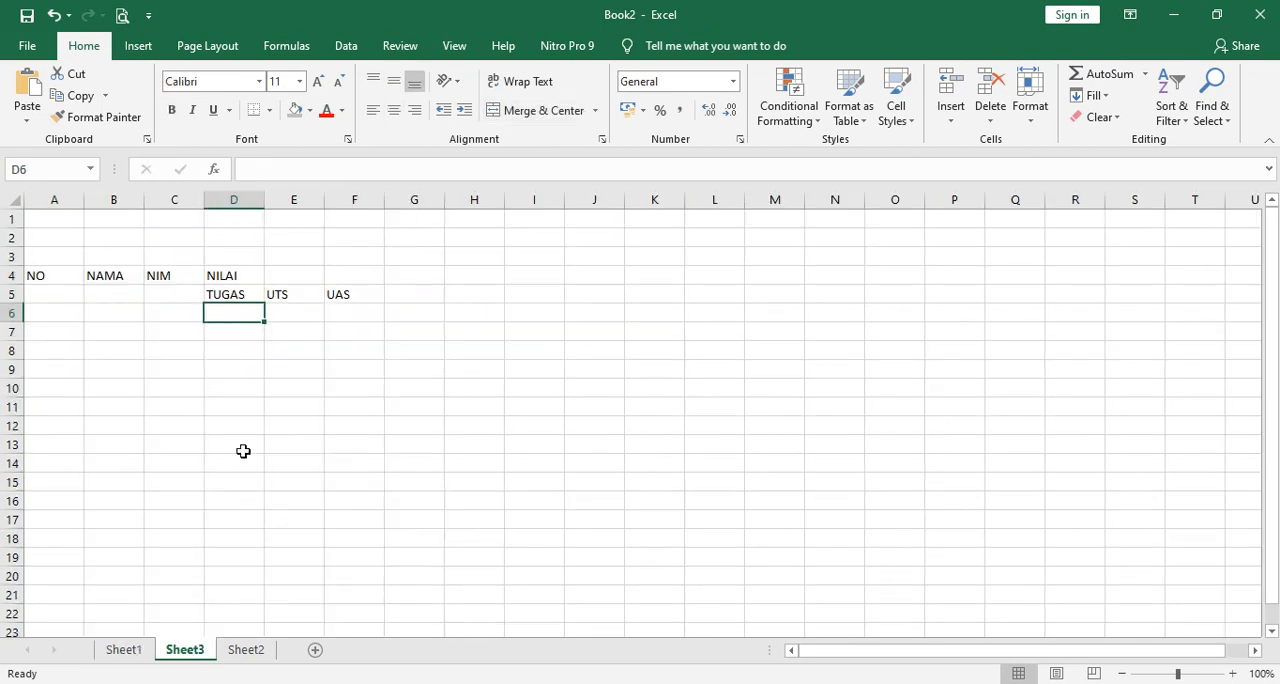
Merge and center each of the NO, NAMA and NIM headers separately over rows 4 and 5.
left_click(63, 275)
left_click_drag(64, 275, 61, 289)
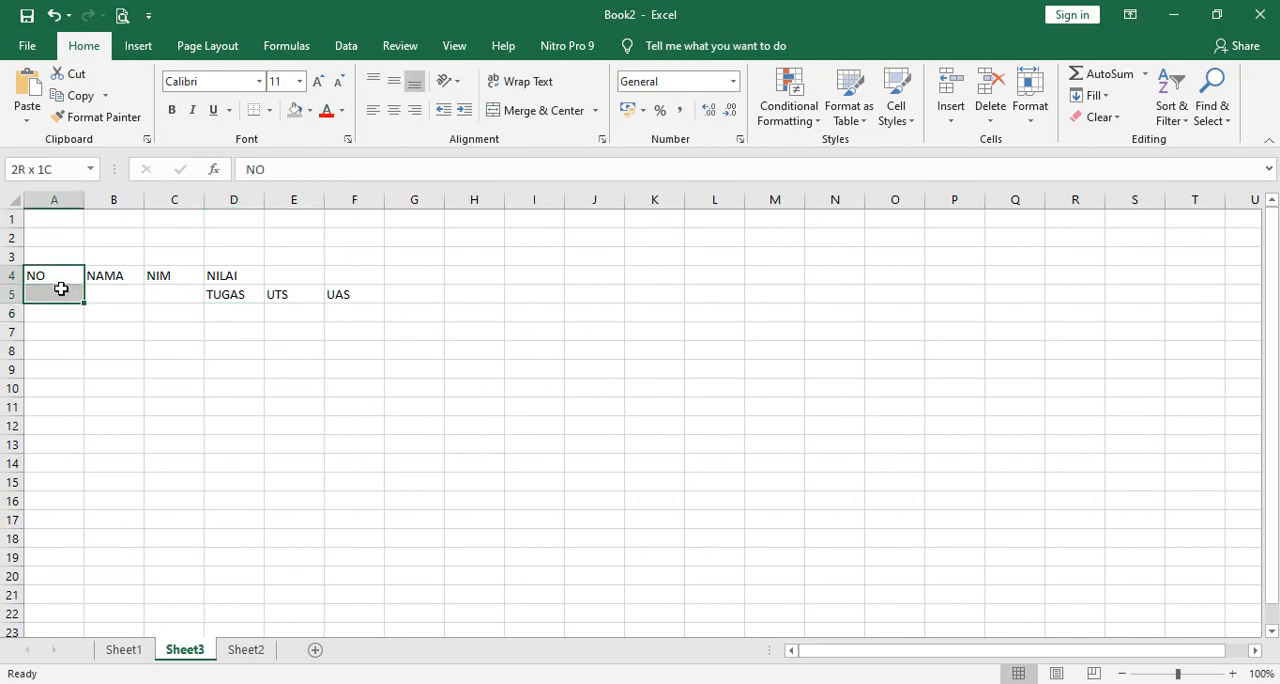
left_click(543, 112)
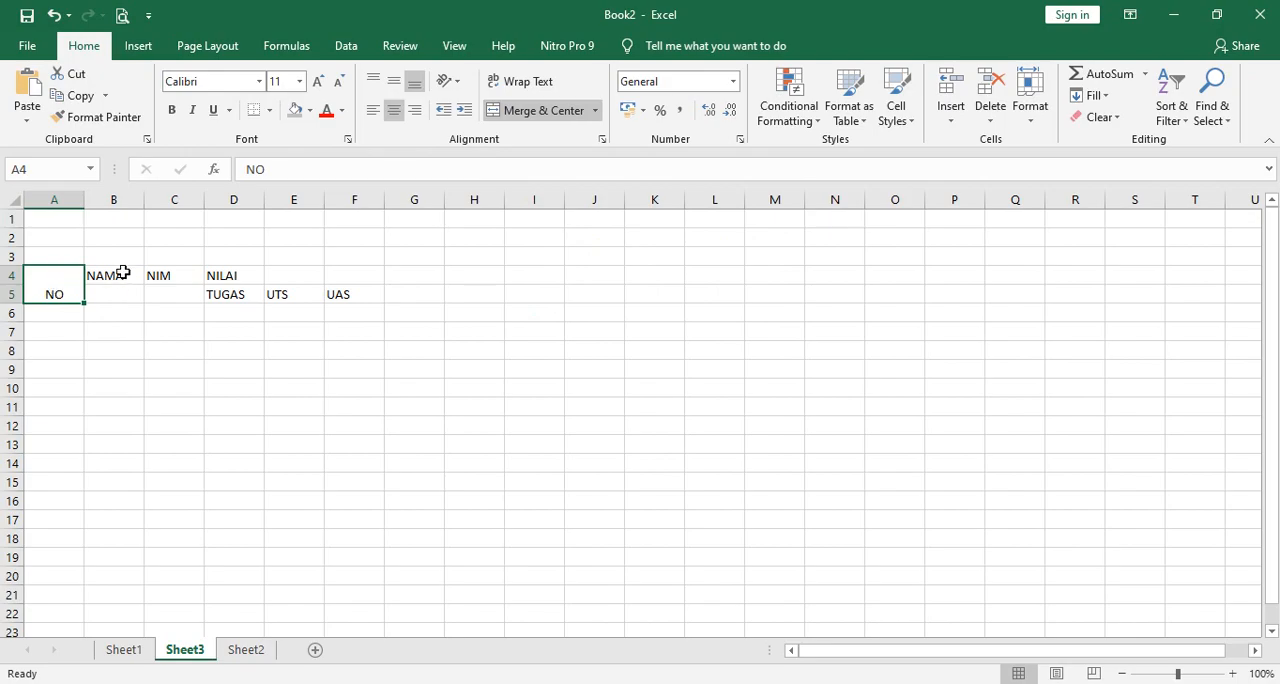
left_click_drag(120, 271, 184, 295)
left_click(528, 114)
left_click(177, 284)
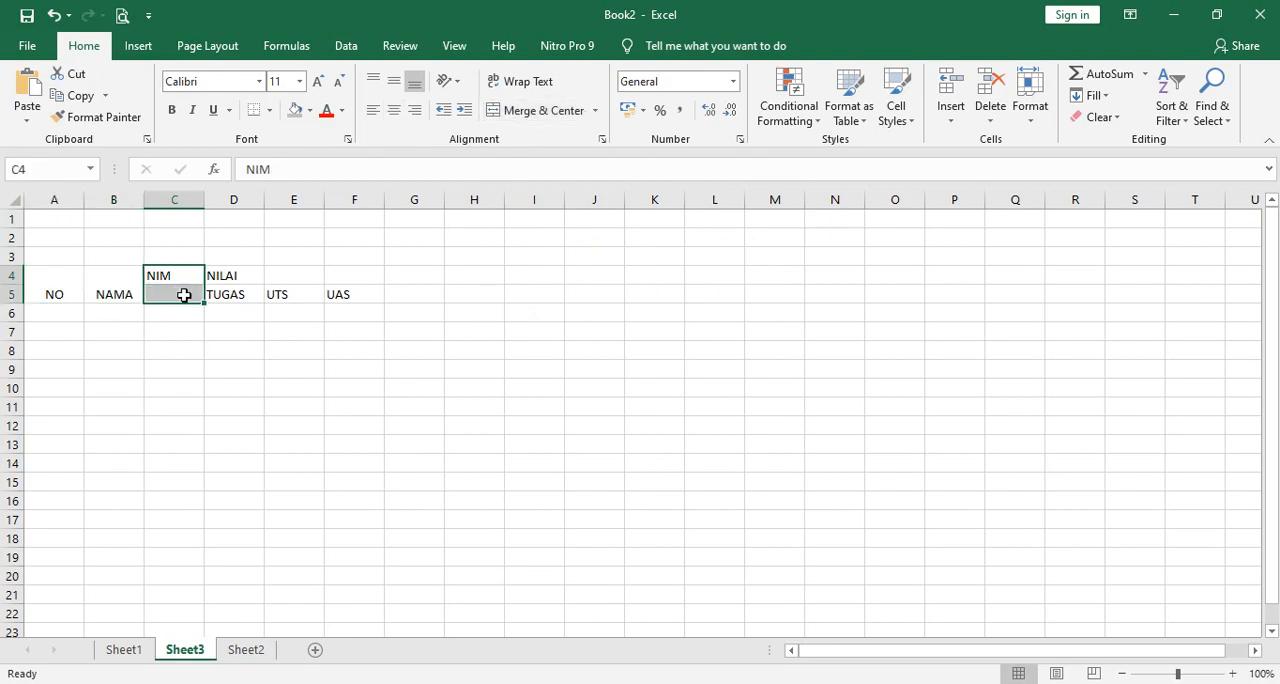
left_click(547, 114)
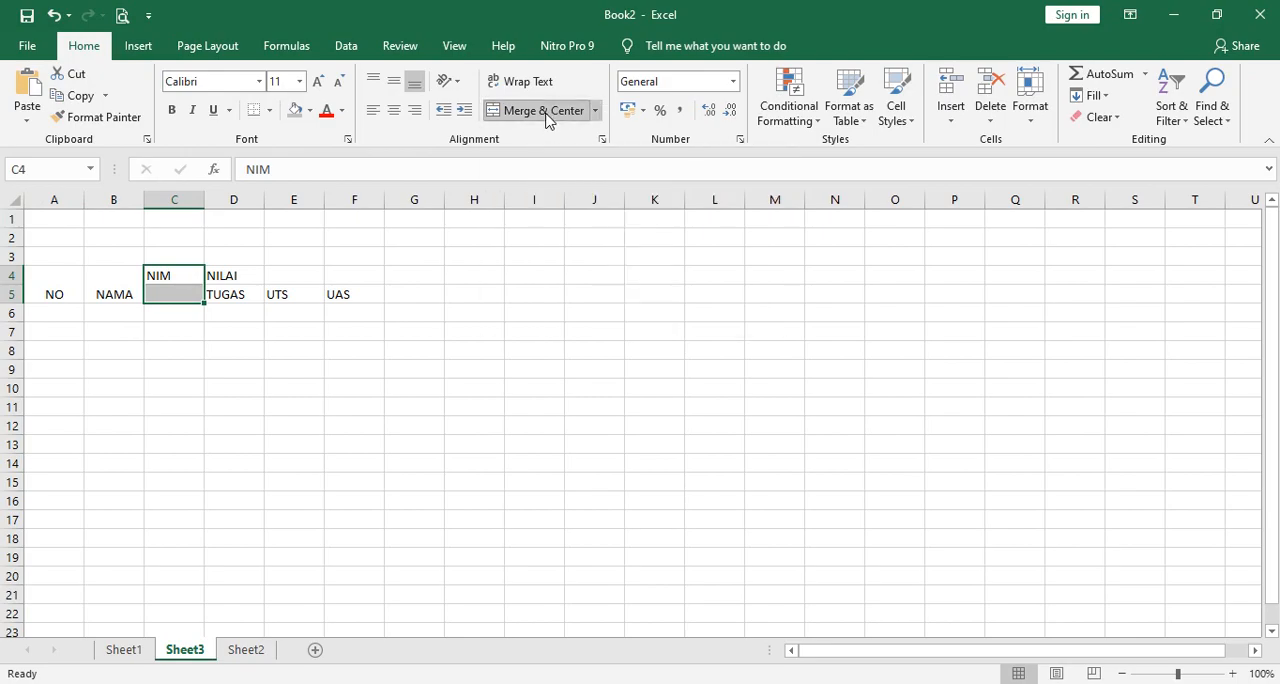
left_click(480, 350)
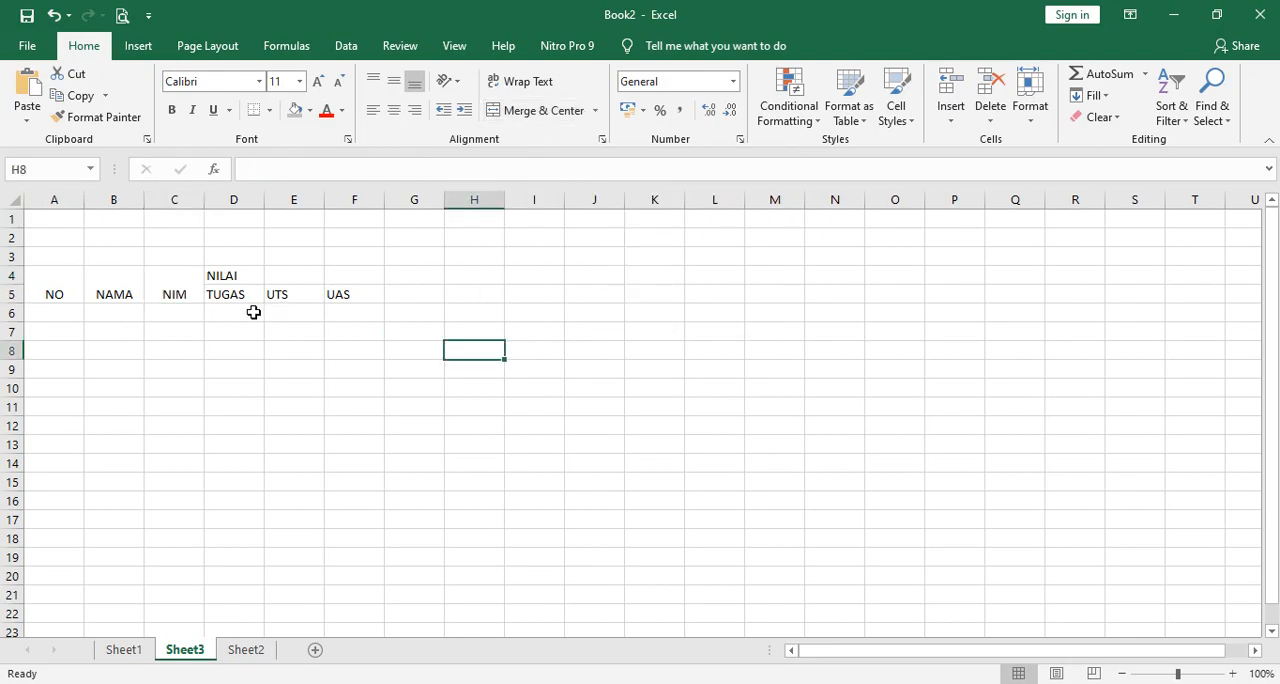
Merge and center the NILAI header across D4 to F4, above the TUGAS, UTS and UAS subheaders.
left_click(250, 278)
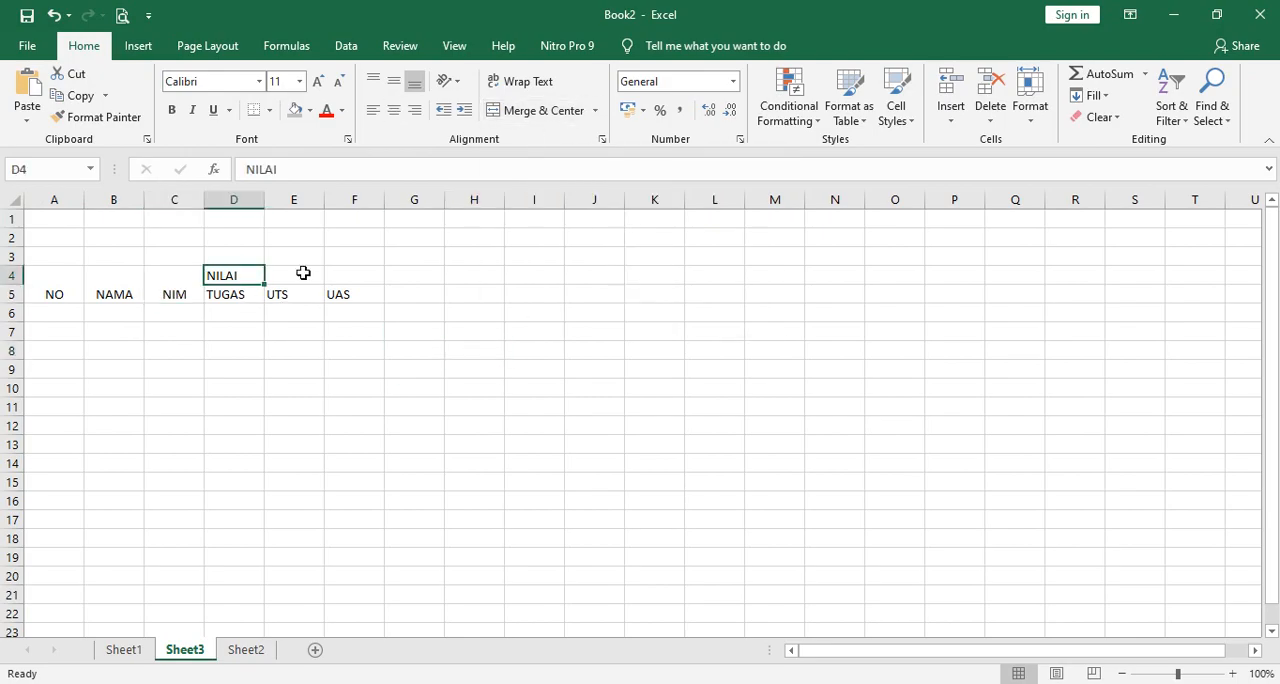
left_click(303, 272)
left_click(343, 272)
left_click(248, 295)
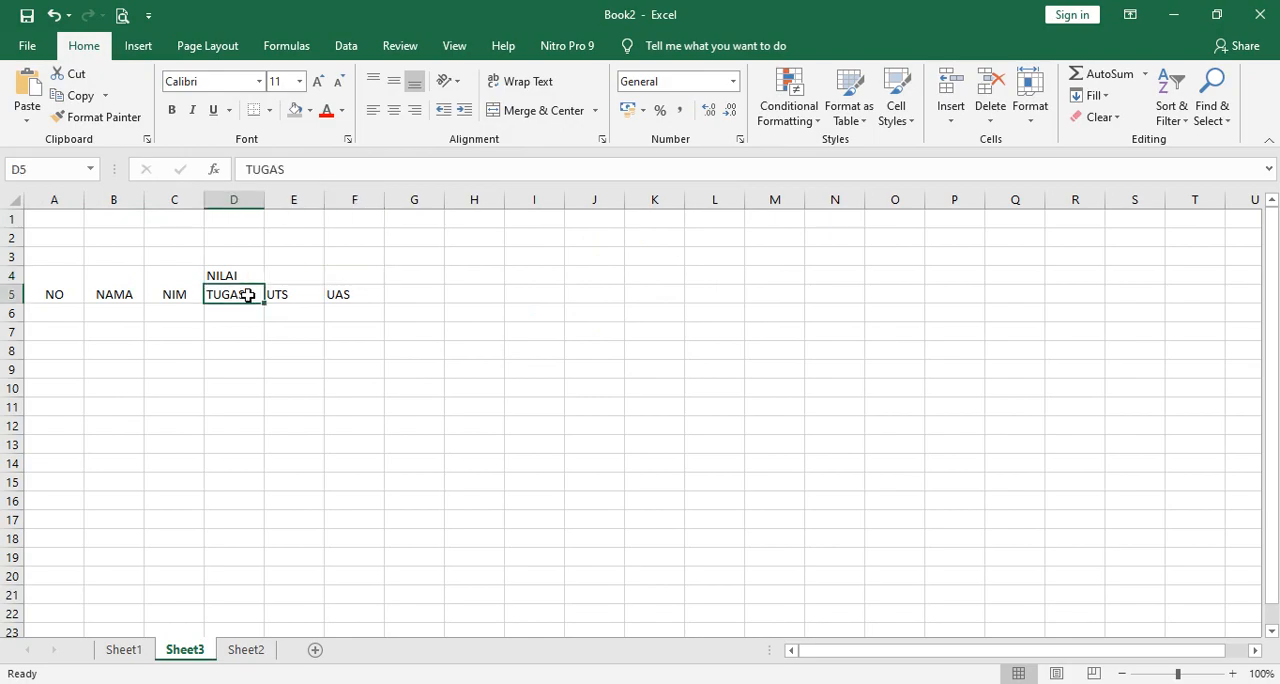
left_click(297, 290)
left_click(346, 292)
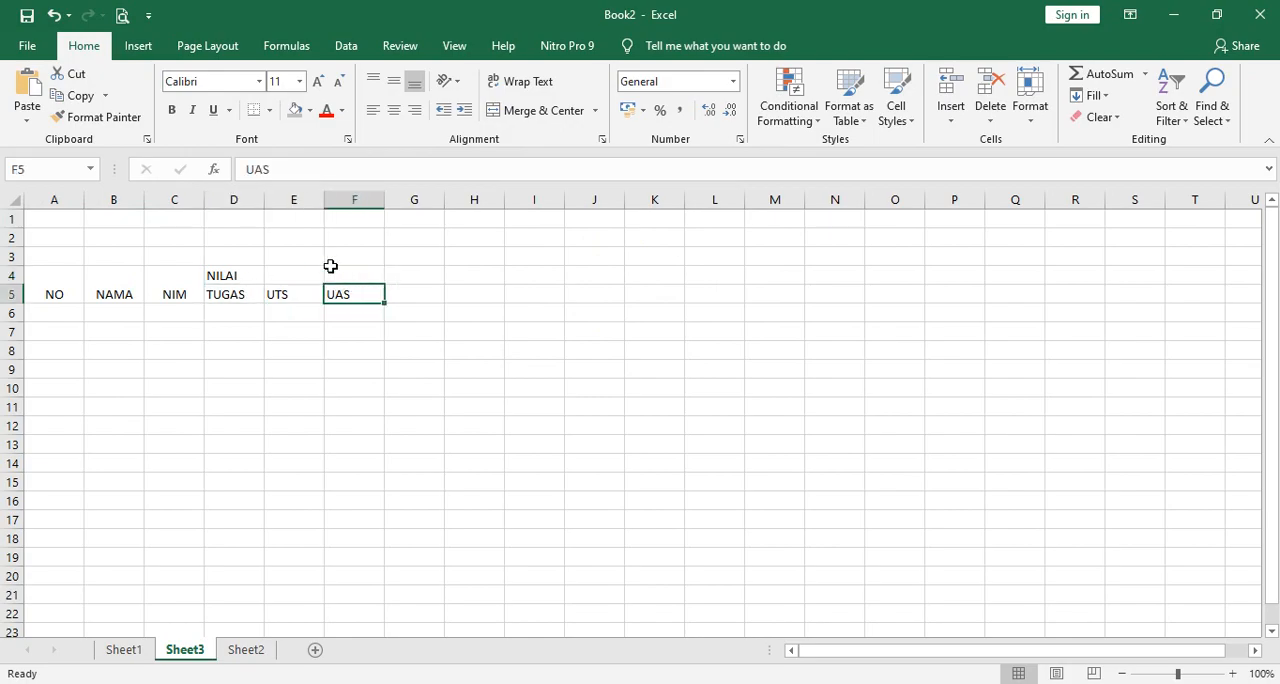
left_click(387, 366)
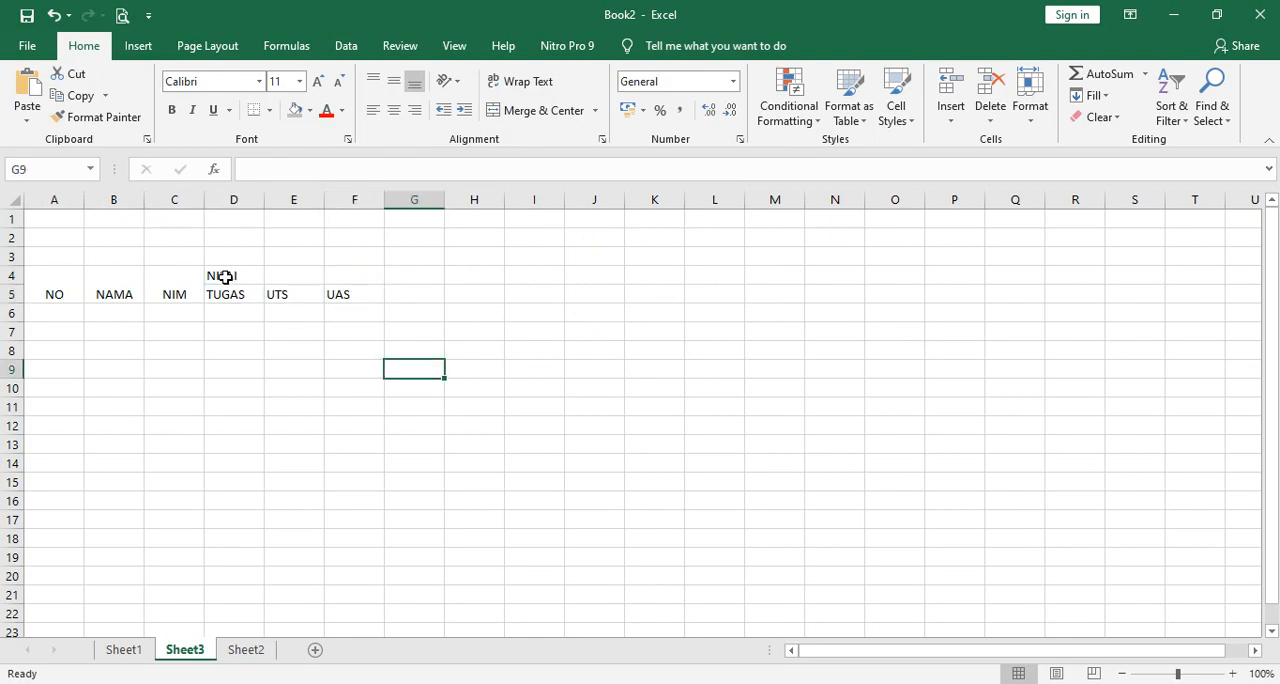
left_click_drag(217, 277, 340, 277)
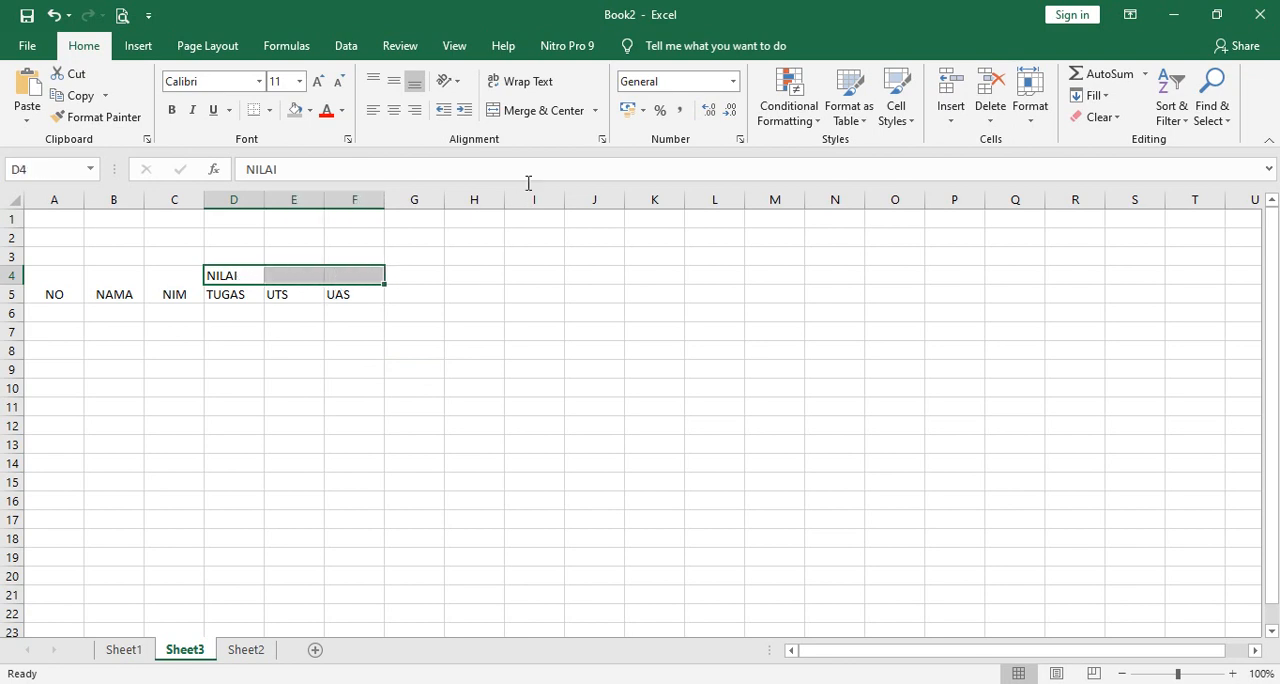
left_click(551, 113)
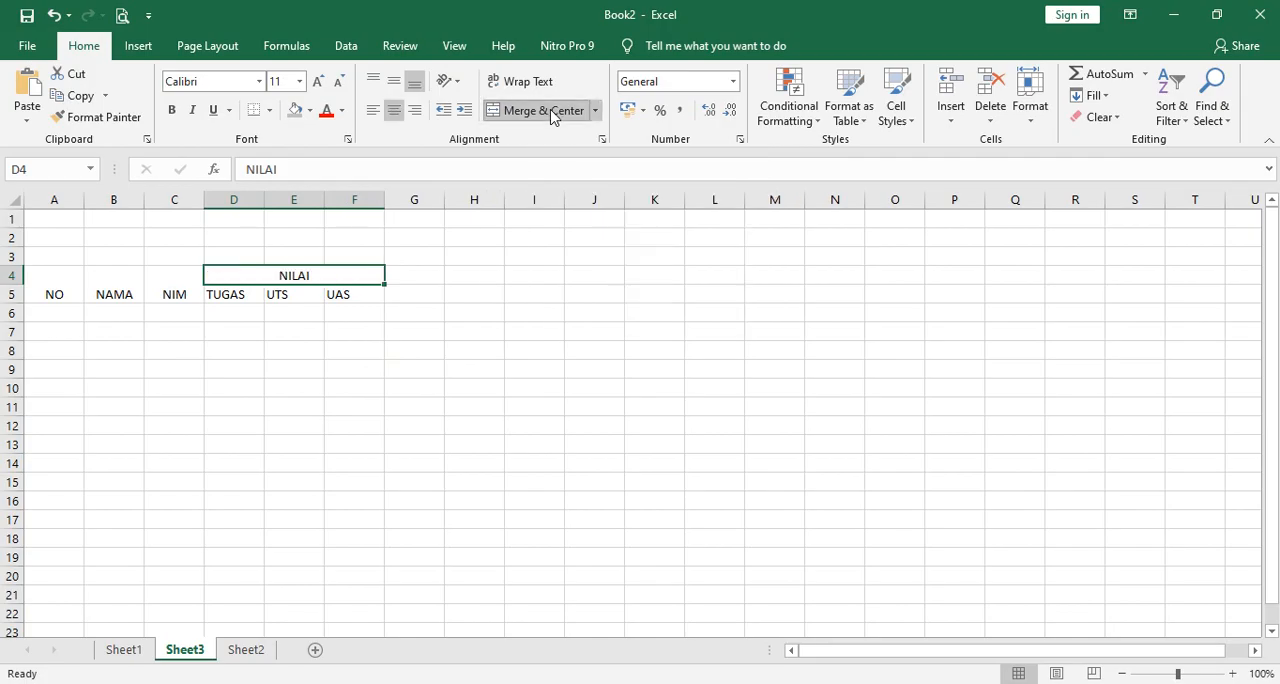
left_click(555, 385)
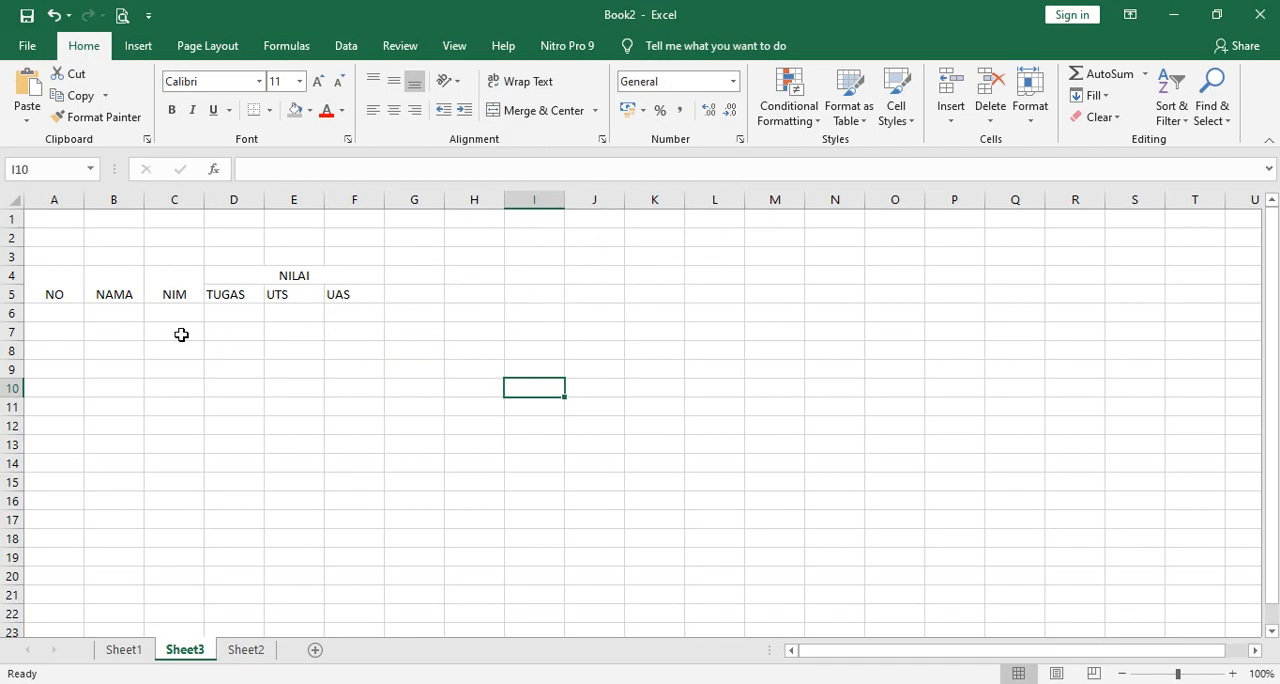
Align all header cells in A4 to F5 to the middle vertically and center them horizontally.
left_click_drag(48, 277, 329, 300)
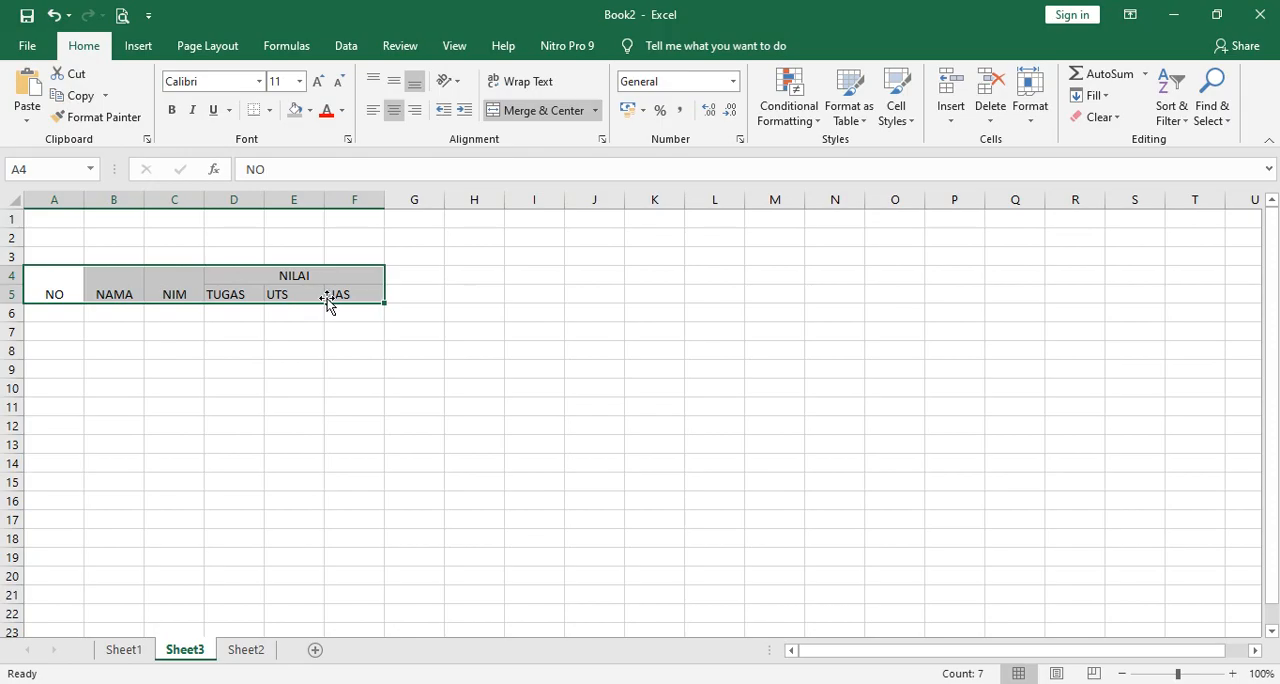
left_click(394, 80)
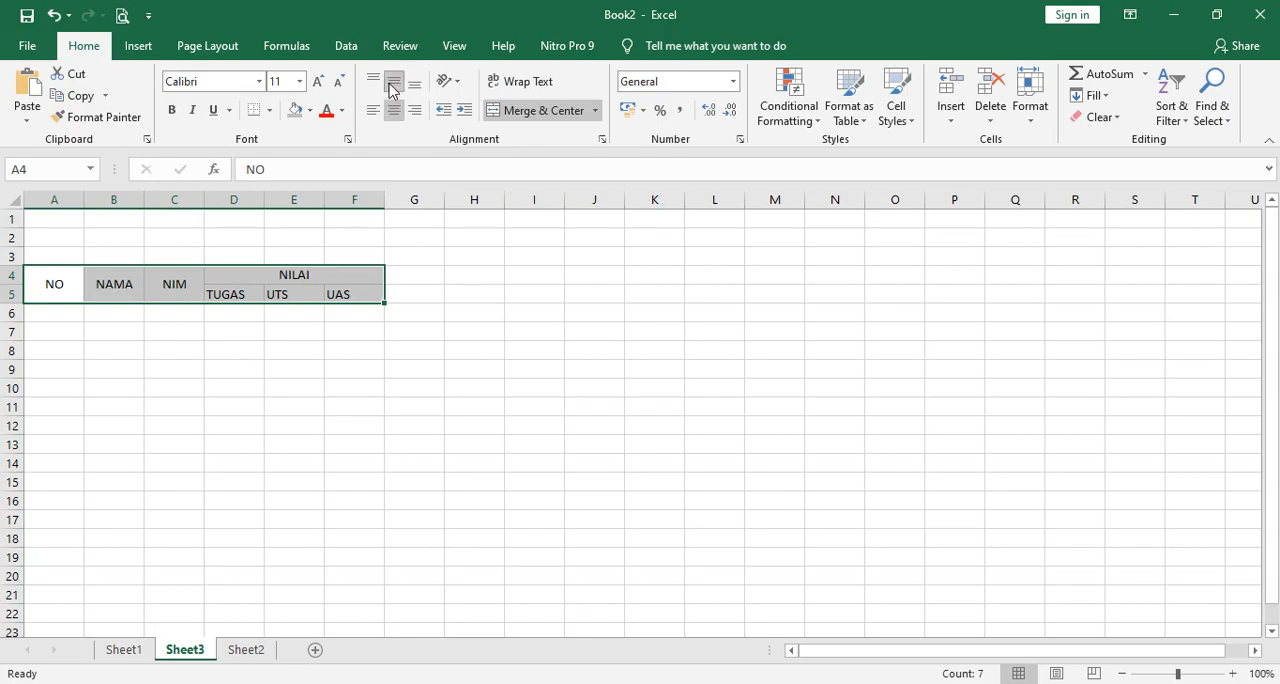
left_click(394, 111)
left_click(395, 111)
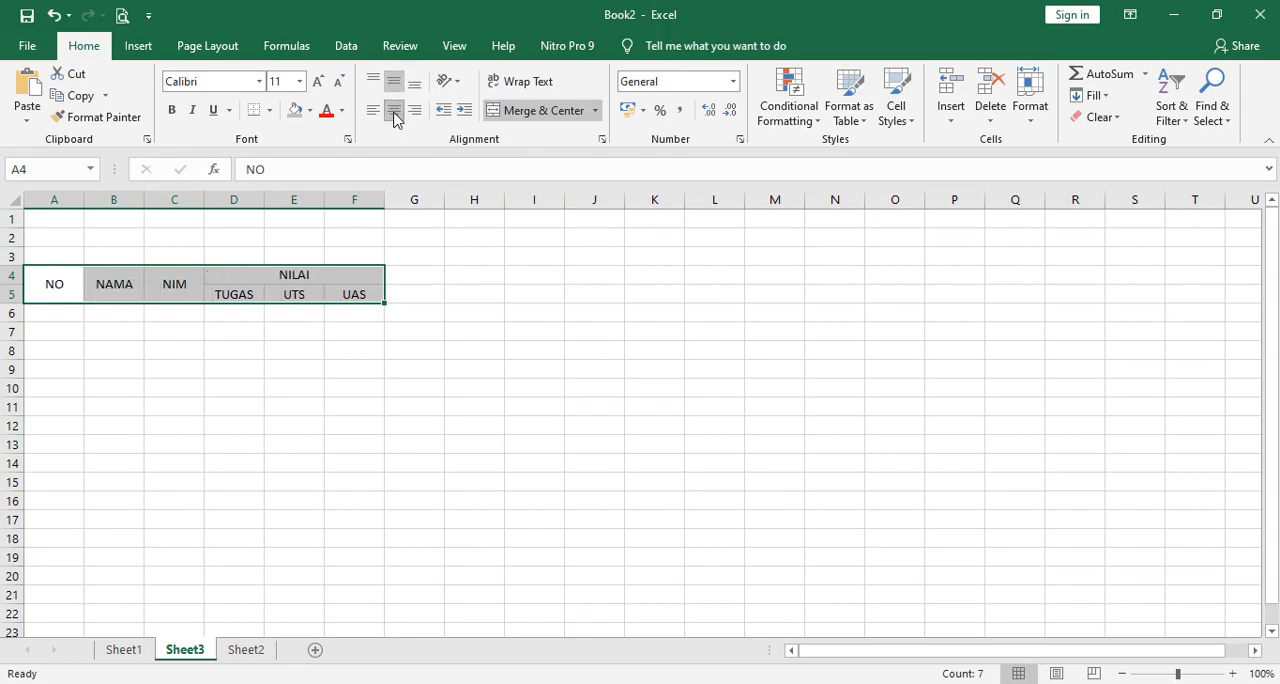
left_click(450, 394)
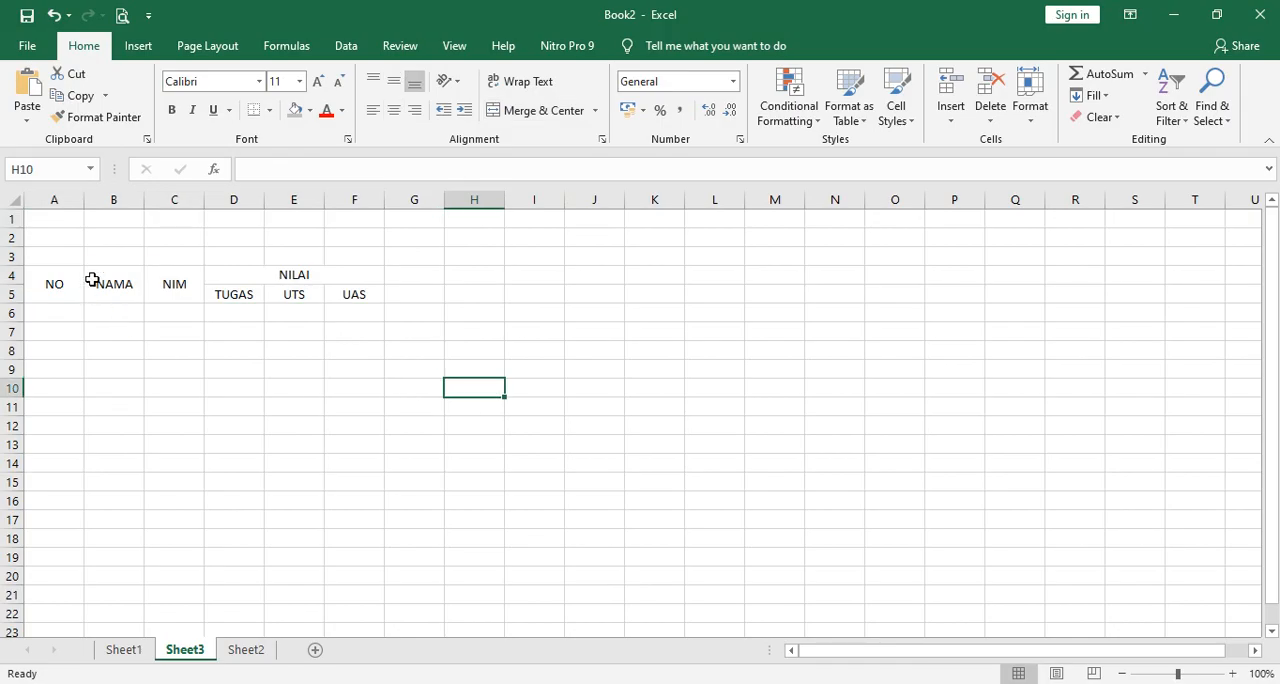
Narrow column A to fit the NO header and widen column B for the names.
left_click_drag(85, 199, 143, 199)
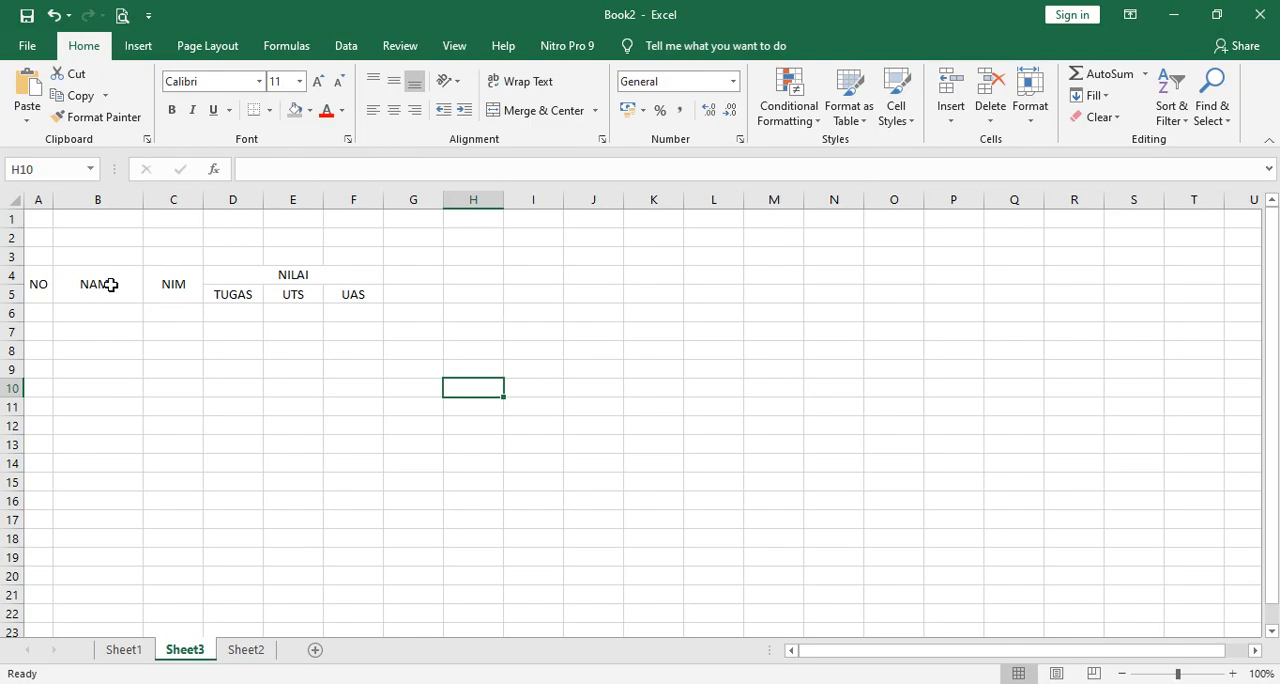
Swap the second and third column headers by entering NIM in B4 and NAMA in C4.
left_click(110, 284)
type("NIM")
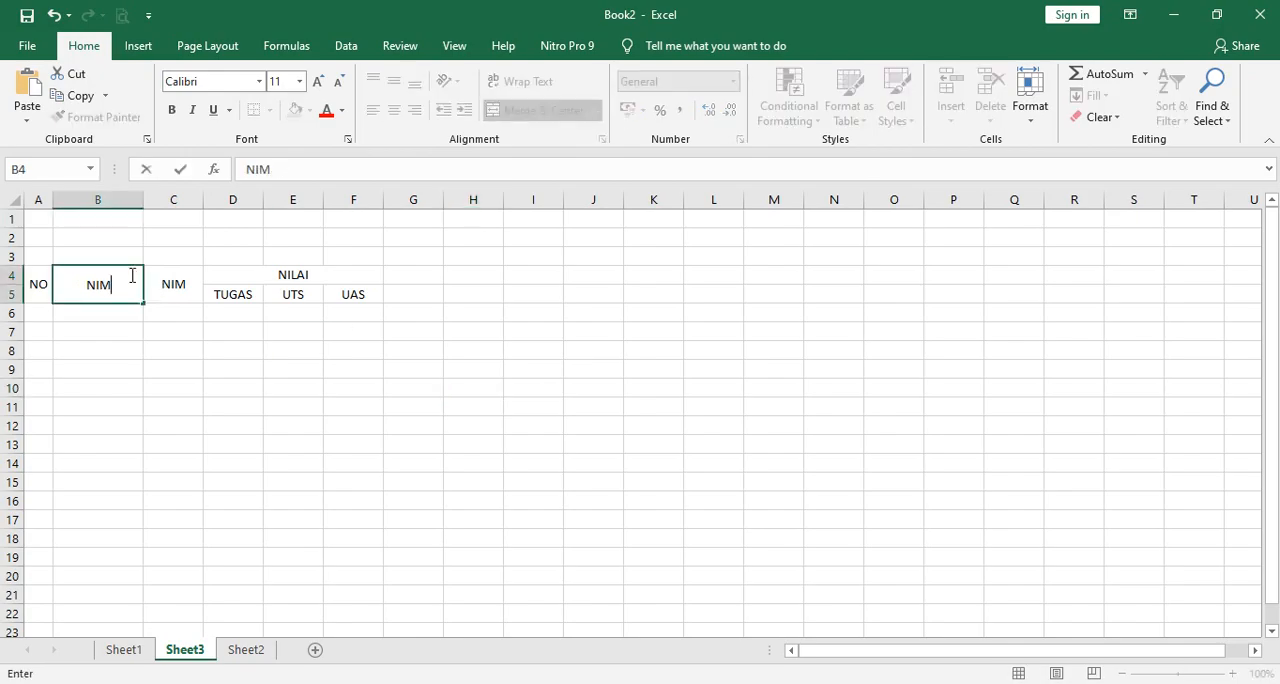
key("Tab")
type("NAMA")
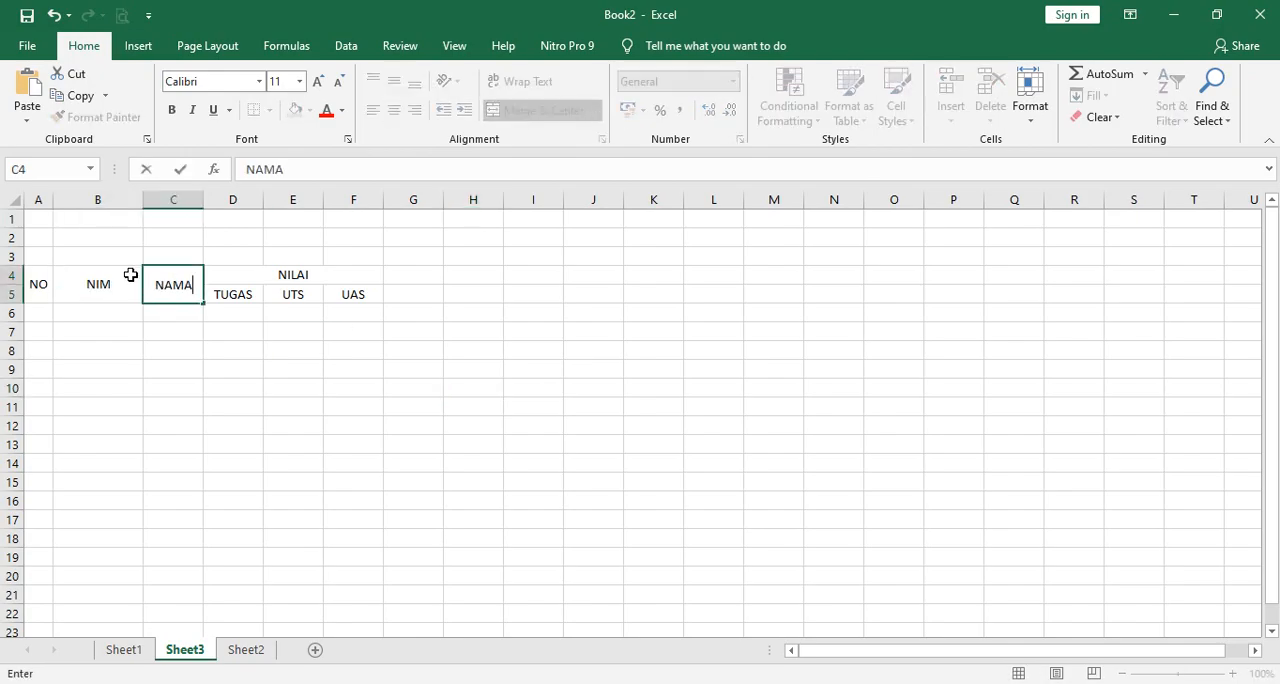
key("Return")
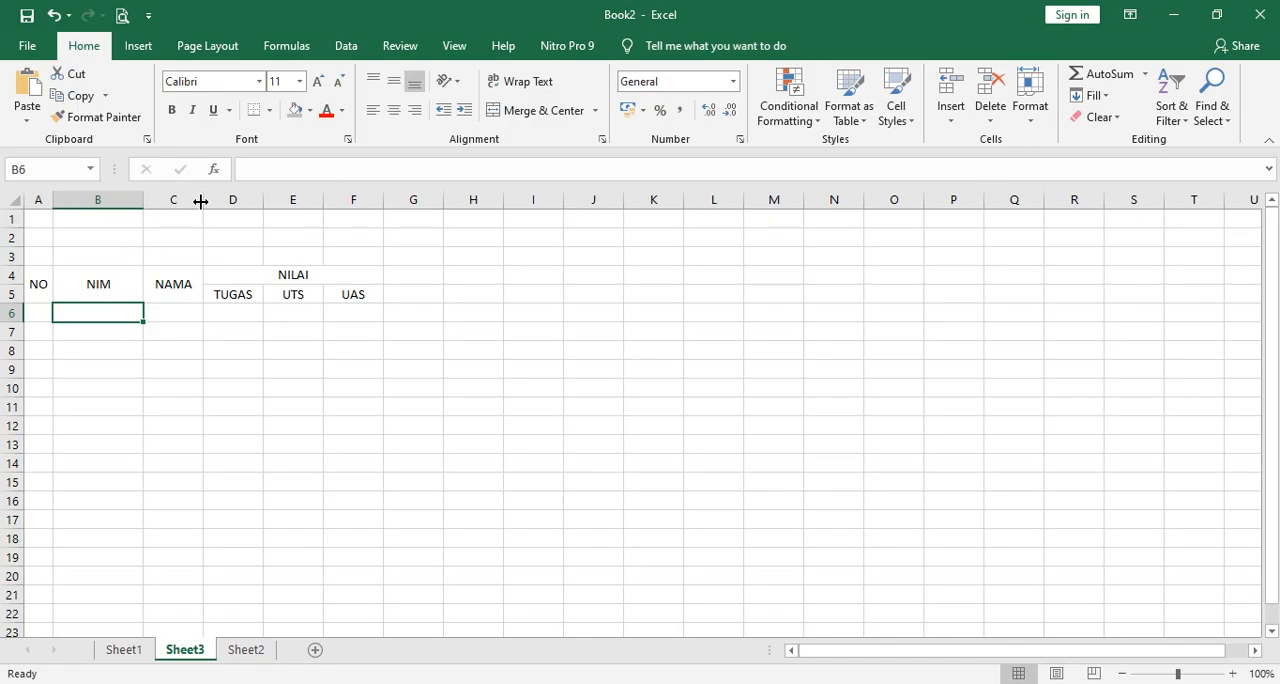
Widen column C to make room for the names and widen column F very slightly.
left_click_drag(200, 201, 303, 201)
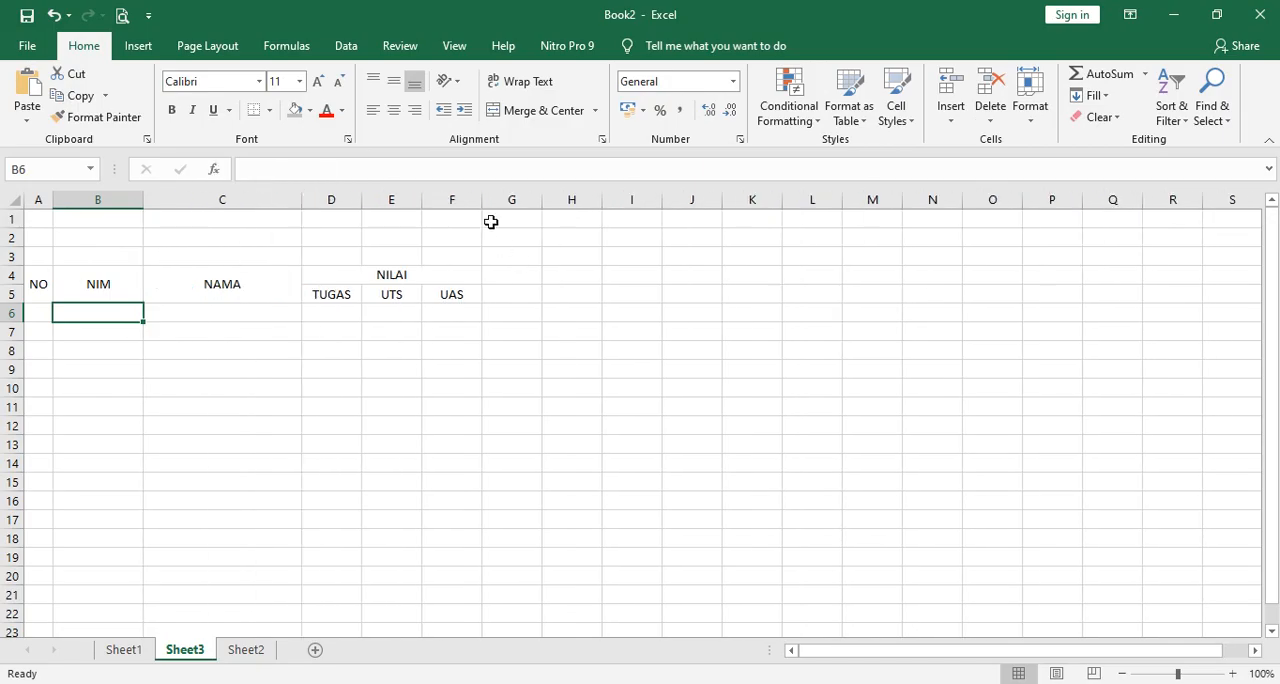
left_click_drag(482, 199, 485, 199)
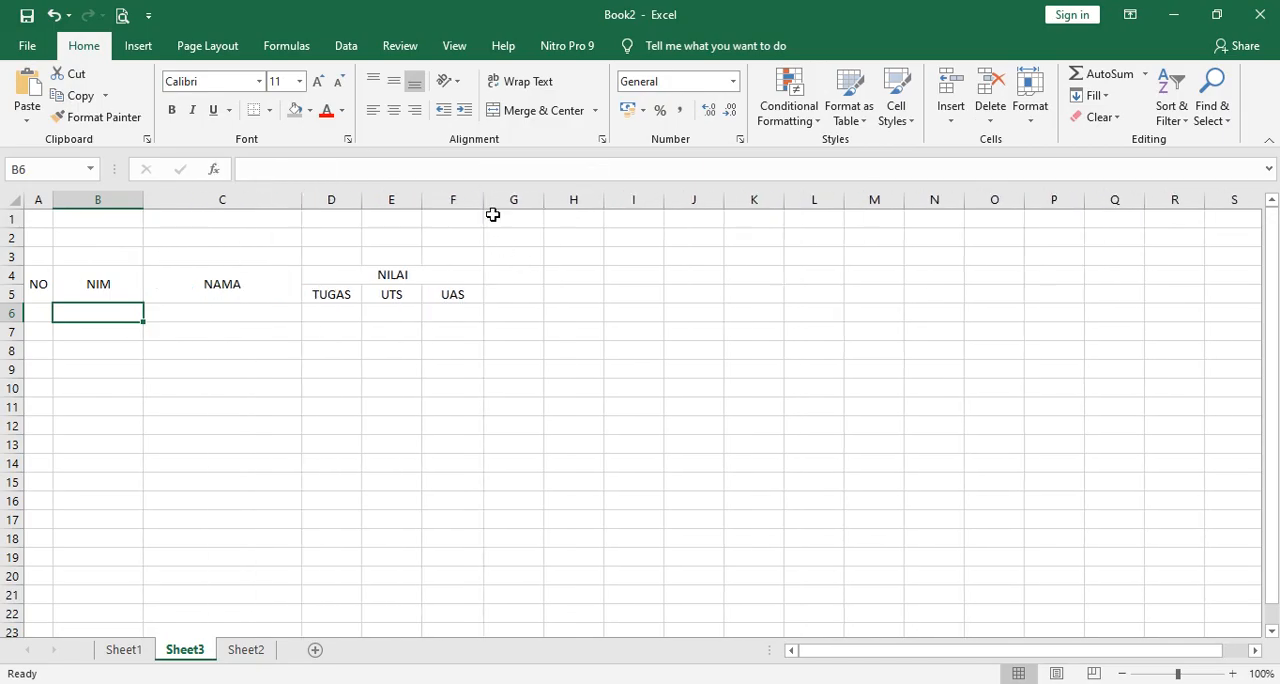
left_click(619, 290)
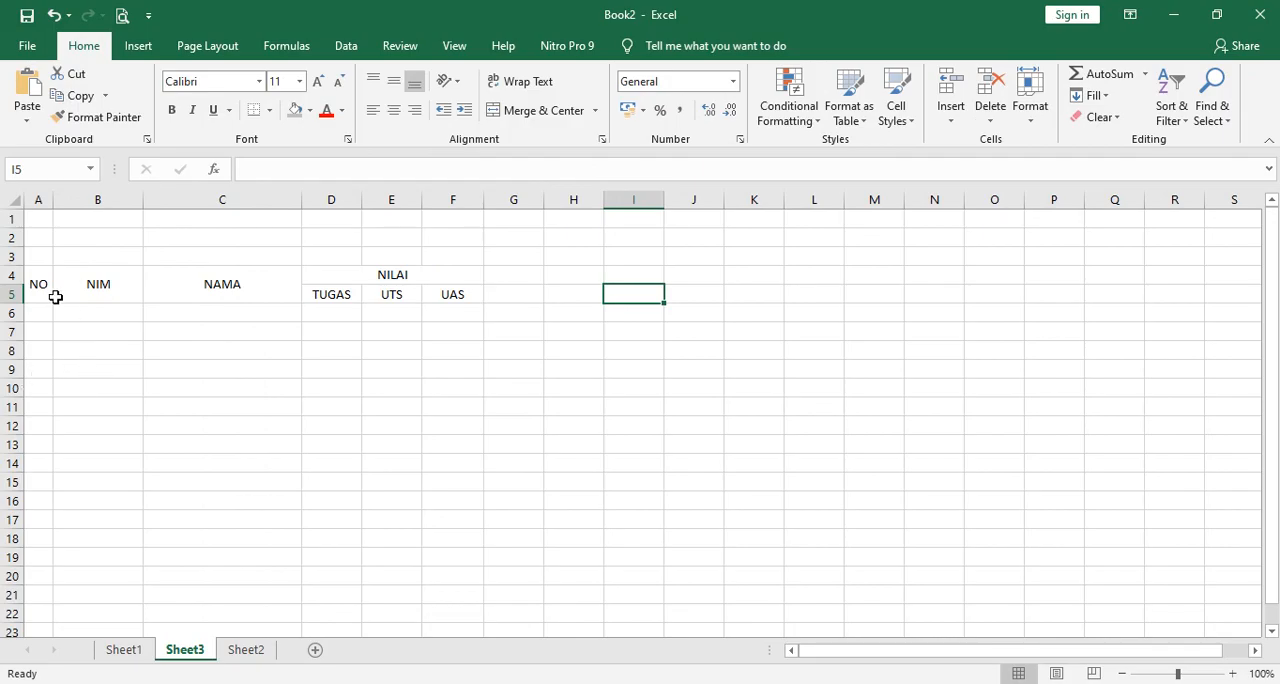
Apply thin outline and inside borders to the table range A4 to F8 through the Format Cells settings.
left_click_drag(38, 284, 439, 351)
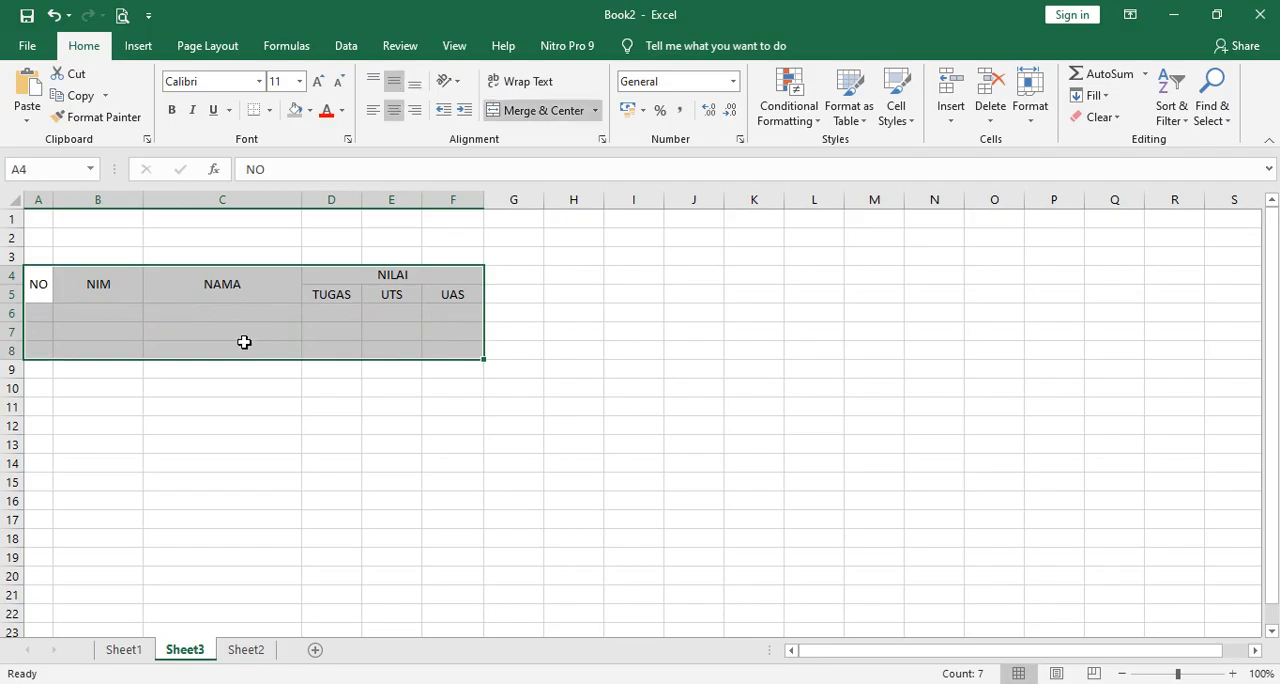
left_click(551, 358)
left_click_drag(36, 281, 431, 354)
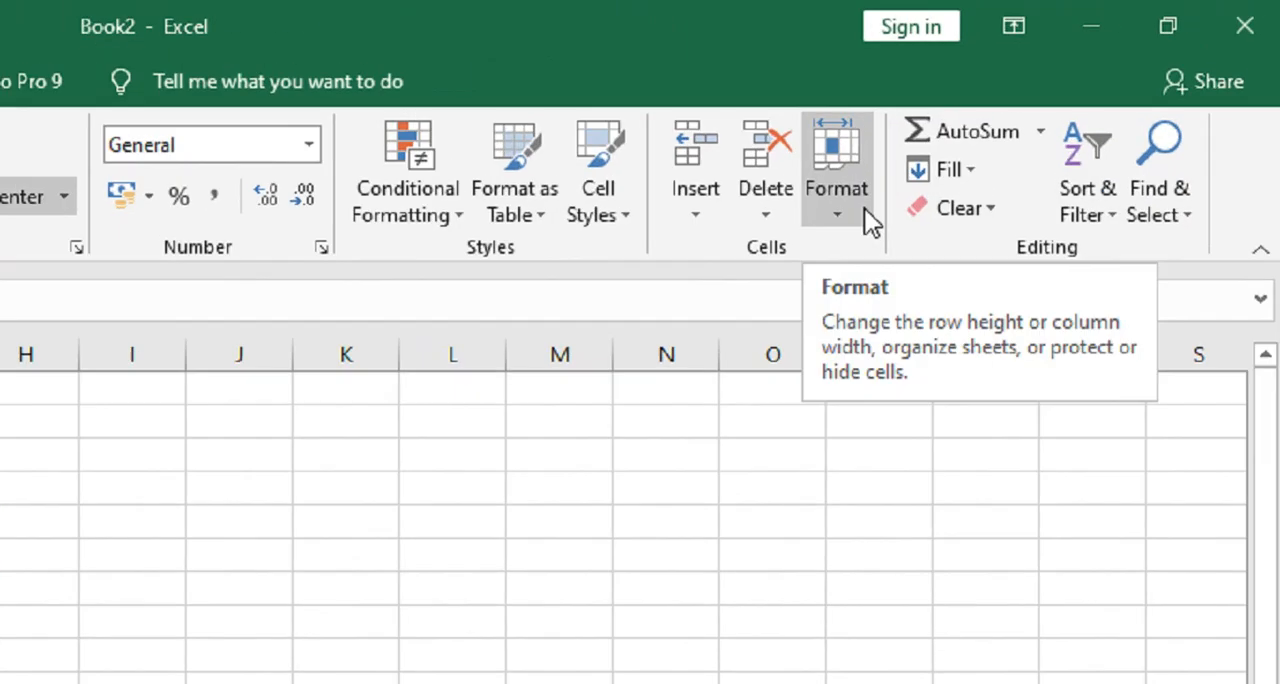
left_click(852, 218)
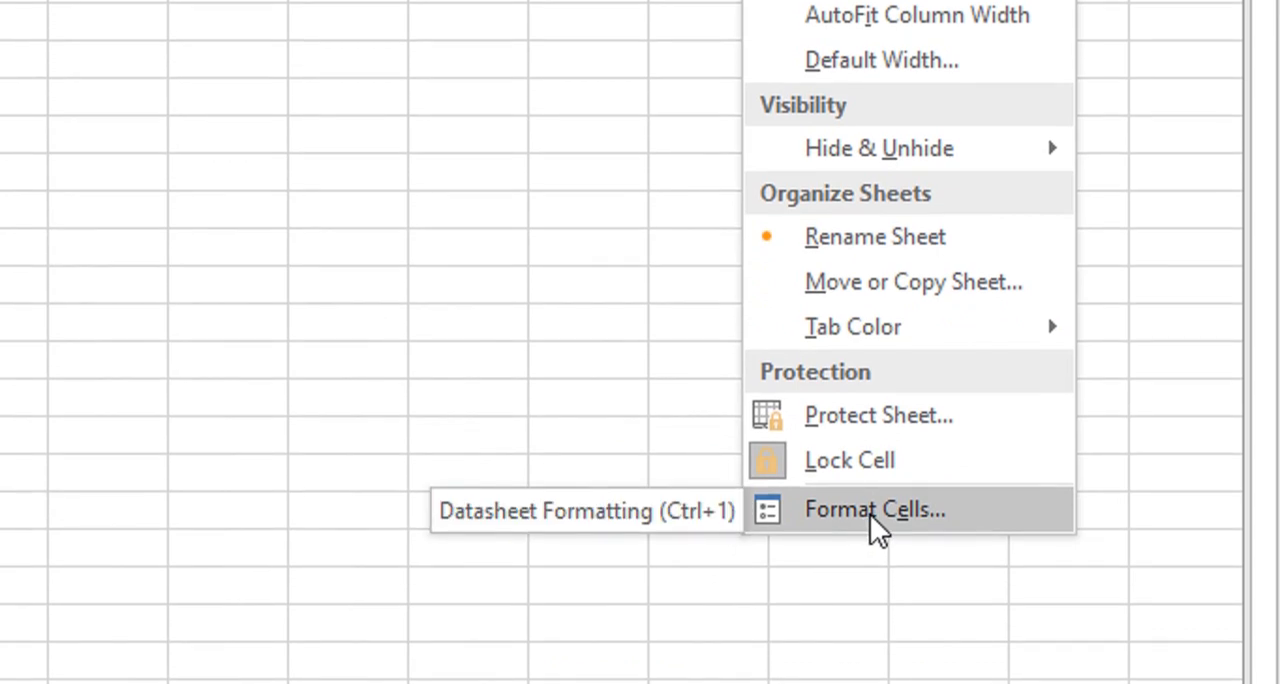
left_click(870, 512)
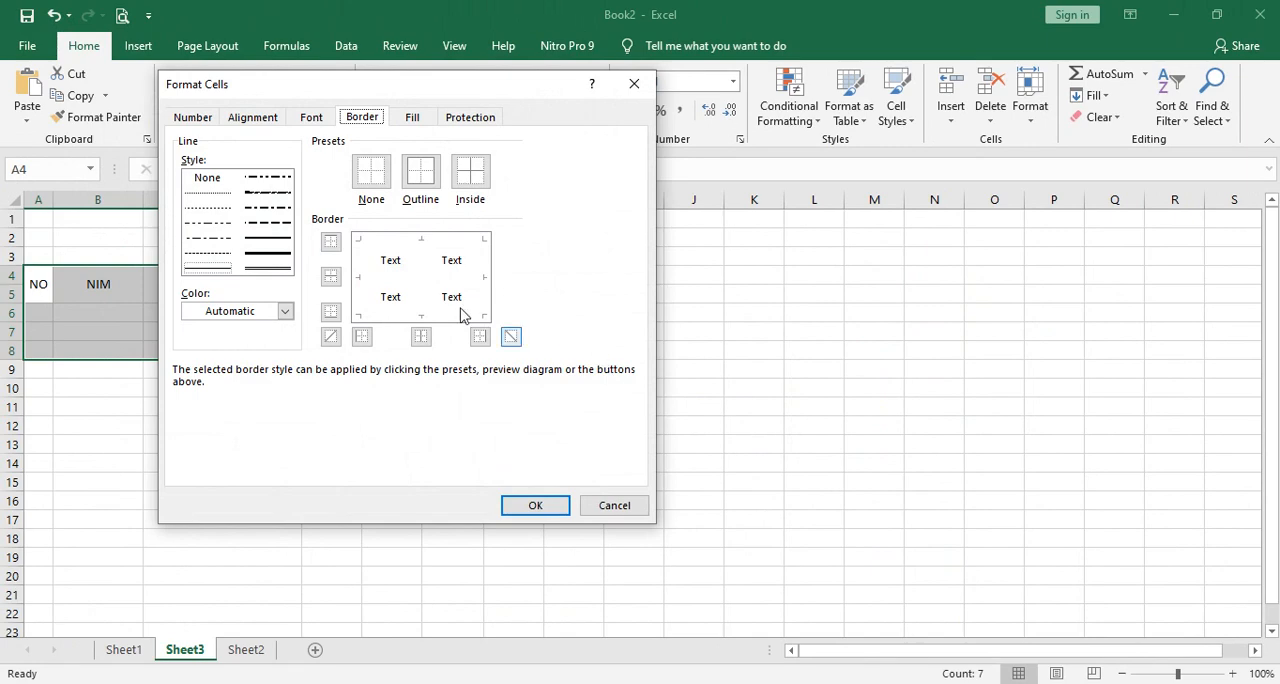
left_click(193, 118)
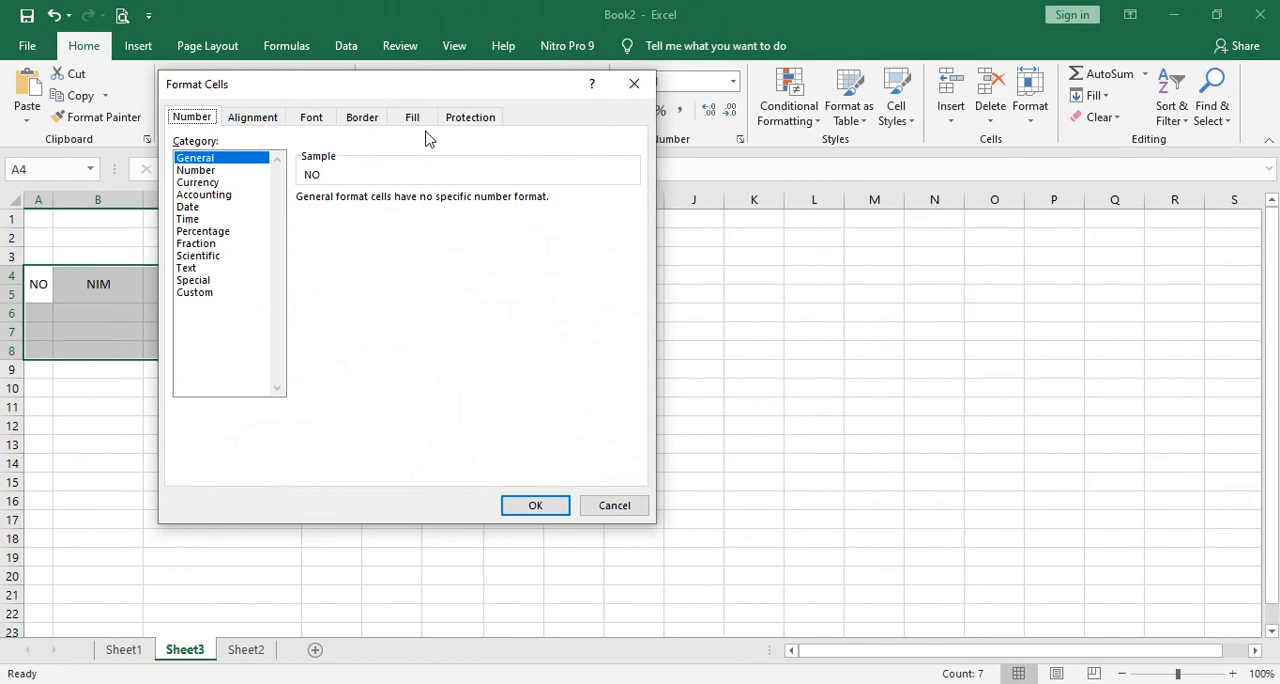
left_click_drag(478, 94, 755, 98)
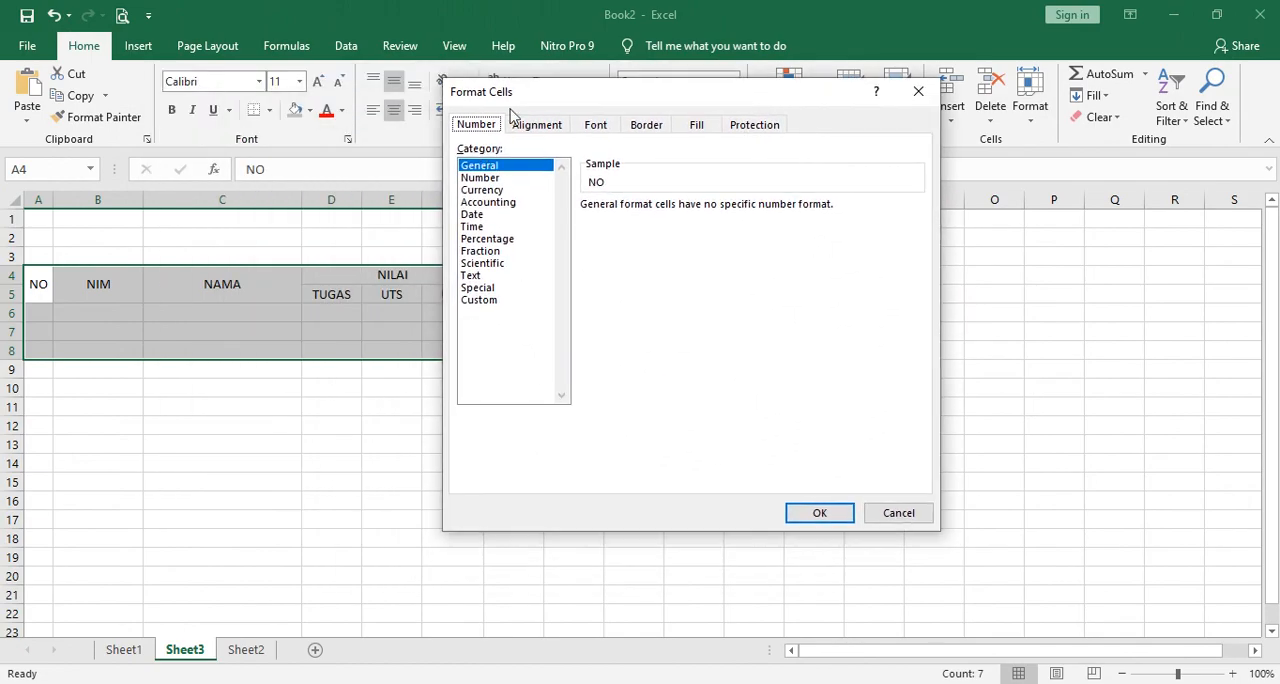
left_click(647, 126)
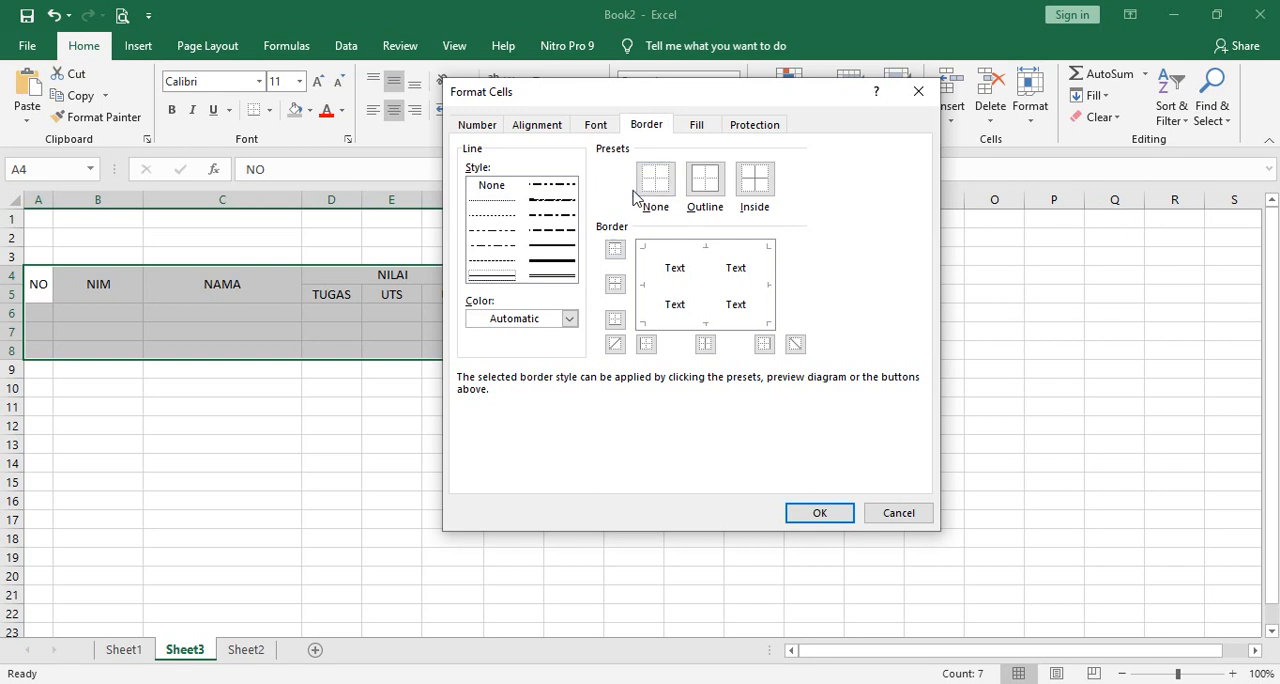
left_click(704, 186)
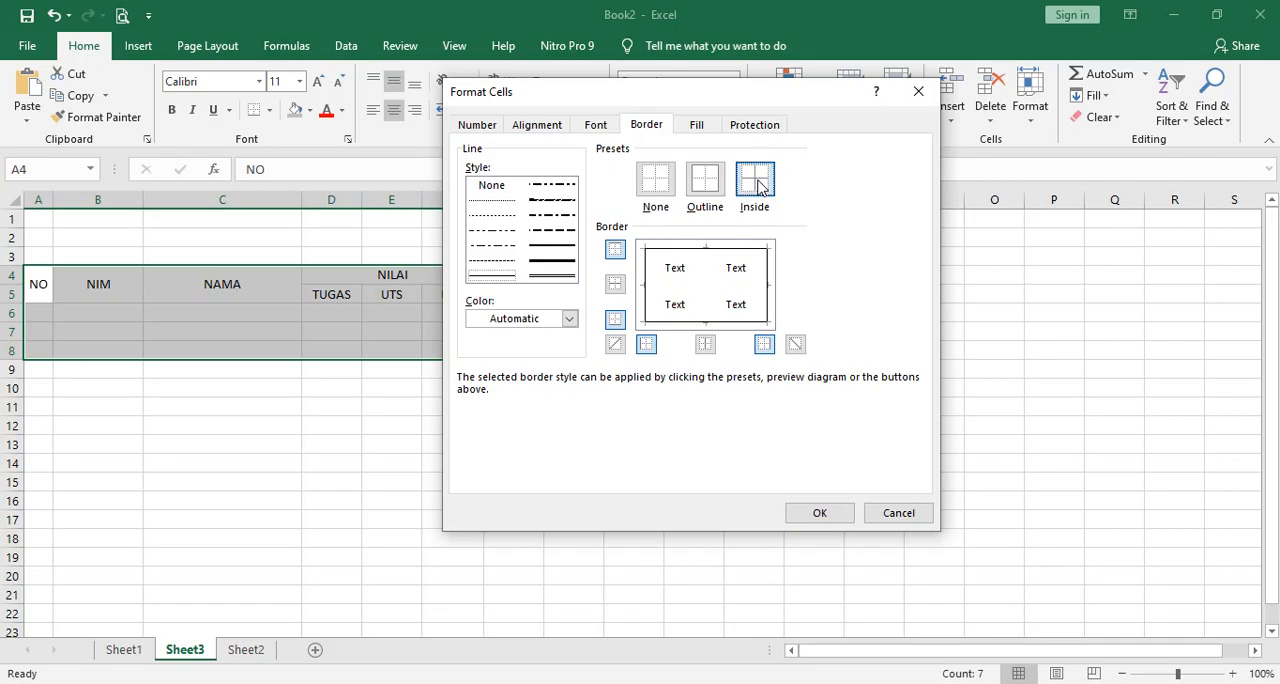
left_click(758, 186)
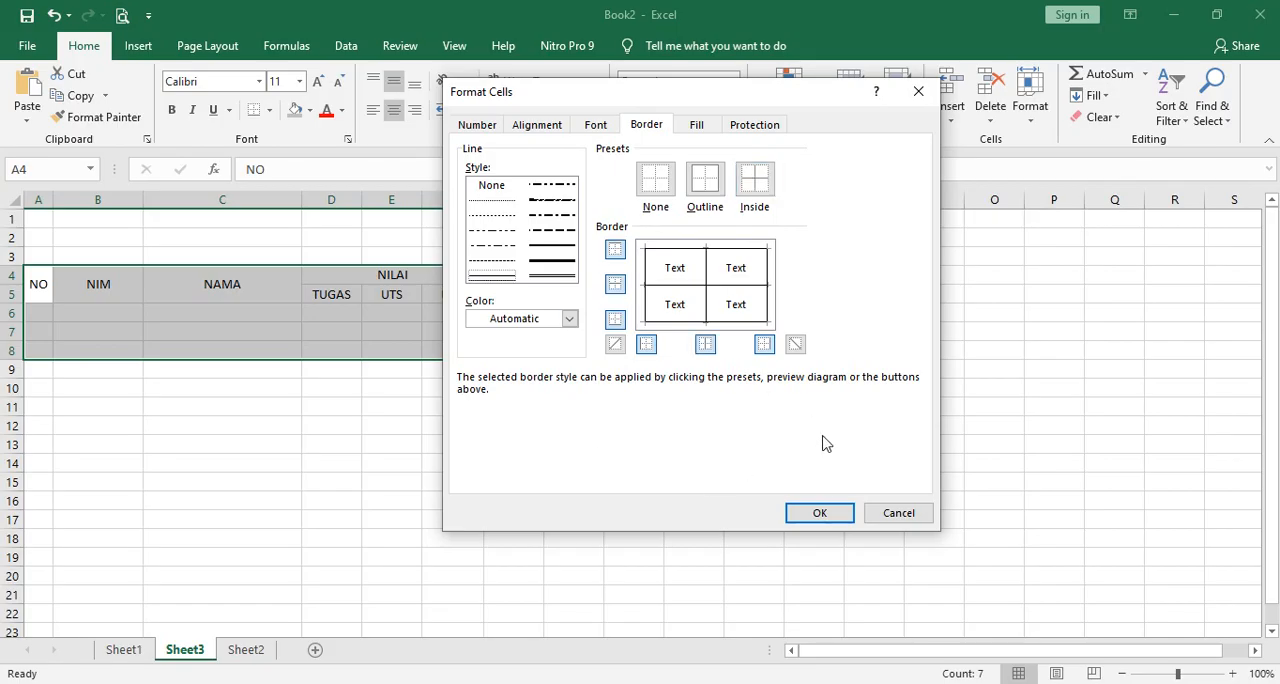
left_click(820, 513)
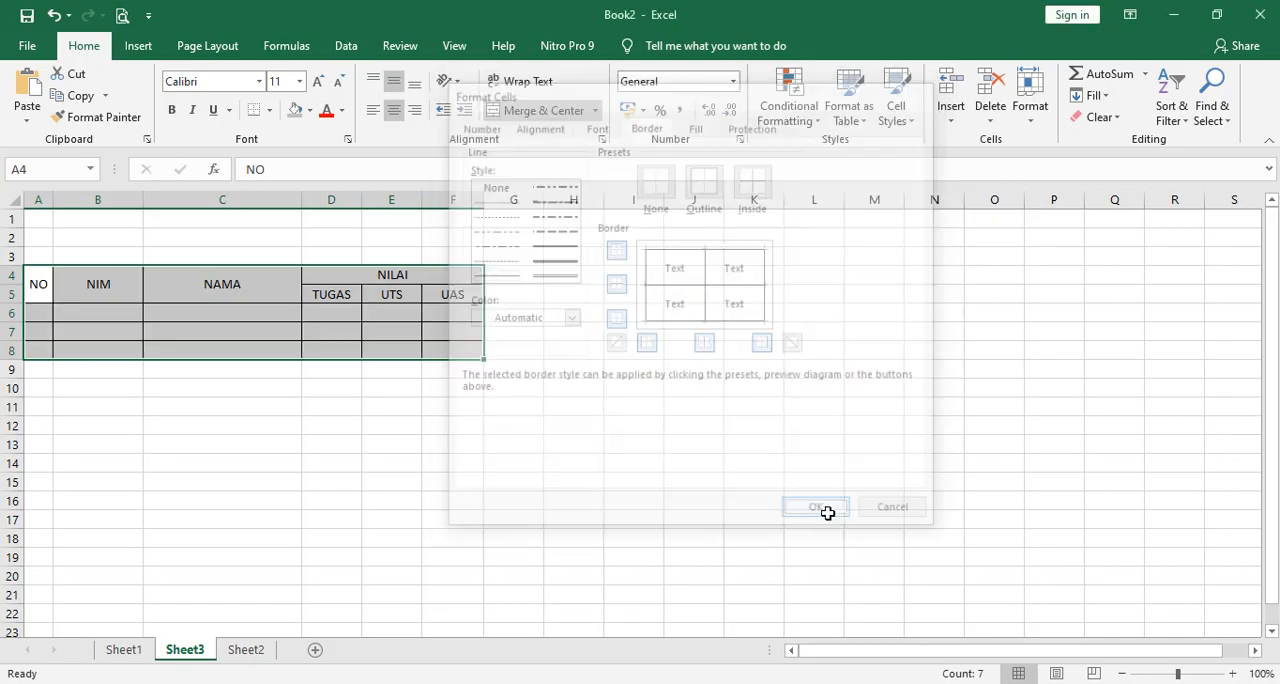
left_click(598, 514)
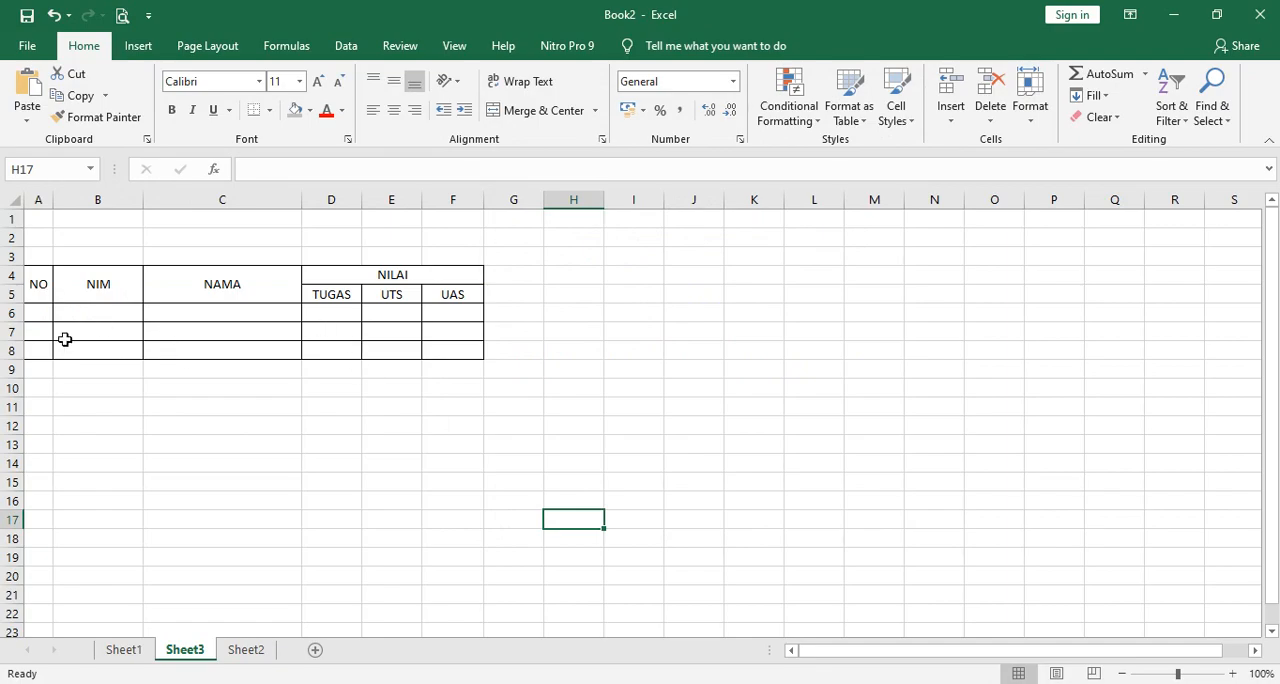
left_click(634, 404)
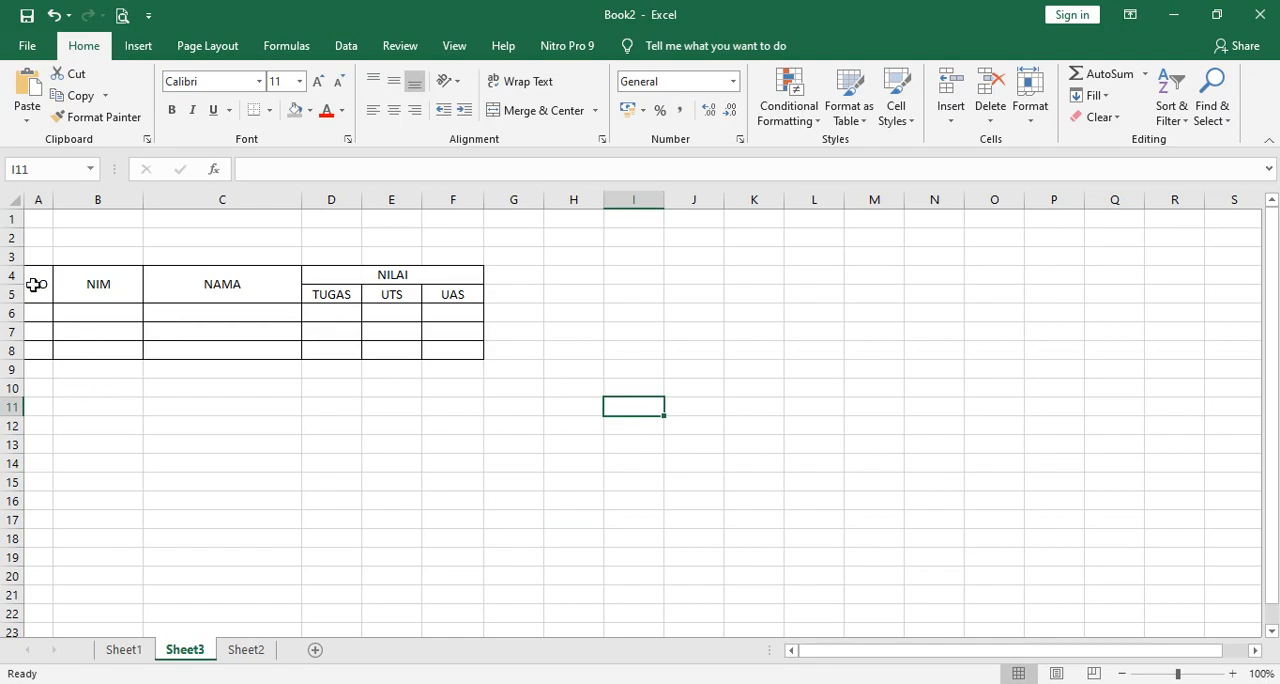
Set the font of the table range A4 to F8 to Arial at size 12.
left_click_drag(34, 283, 424, 351)
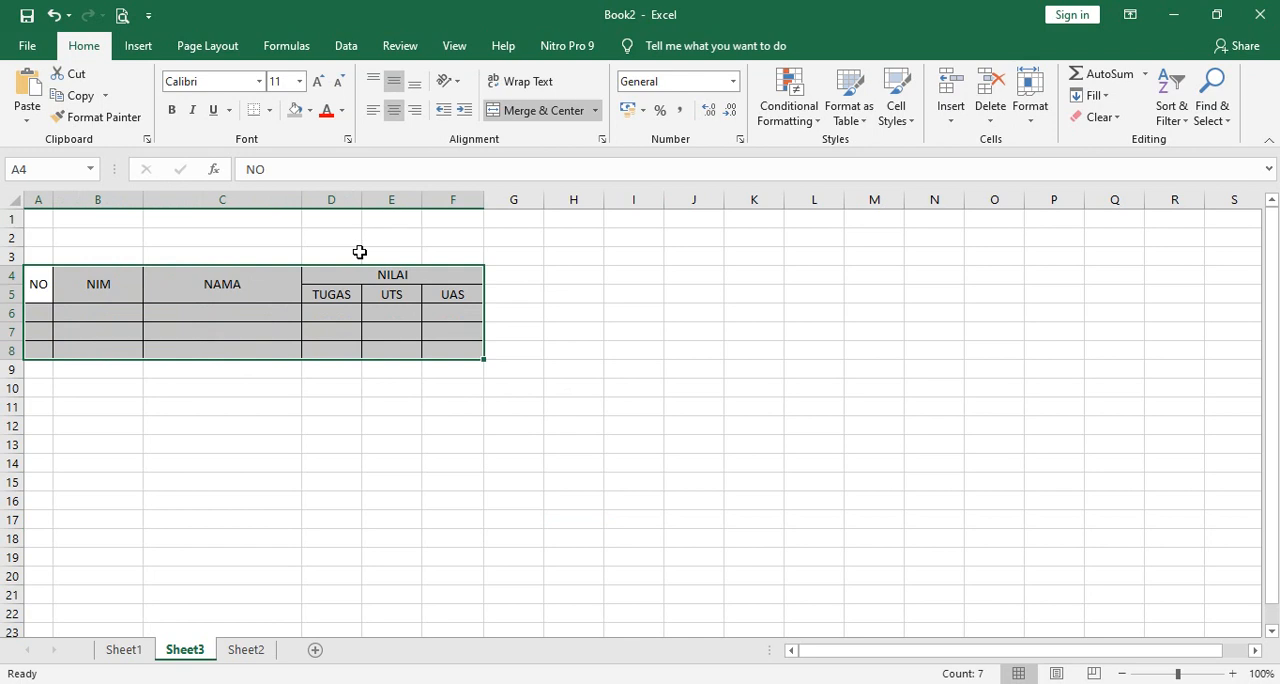
left_click(261, 81)
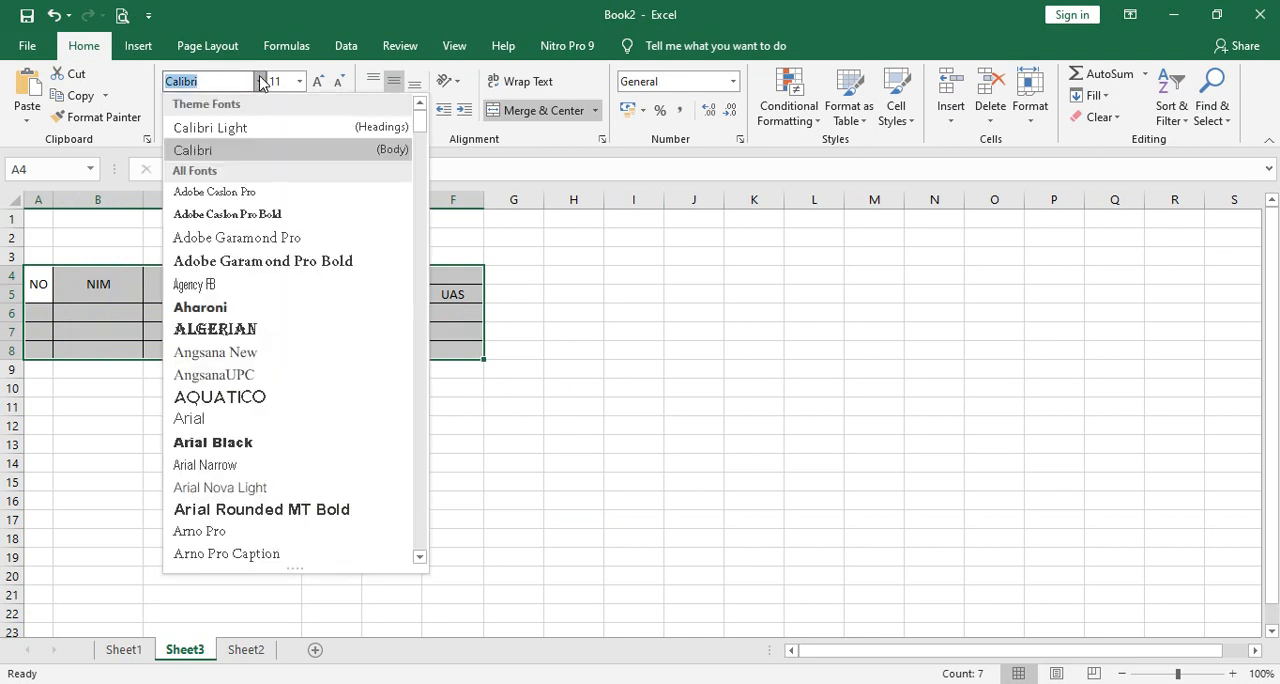
left_click(246, 420)
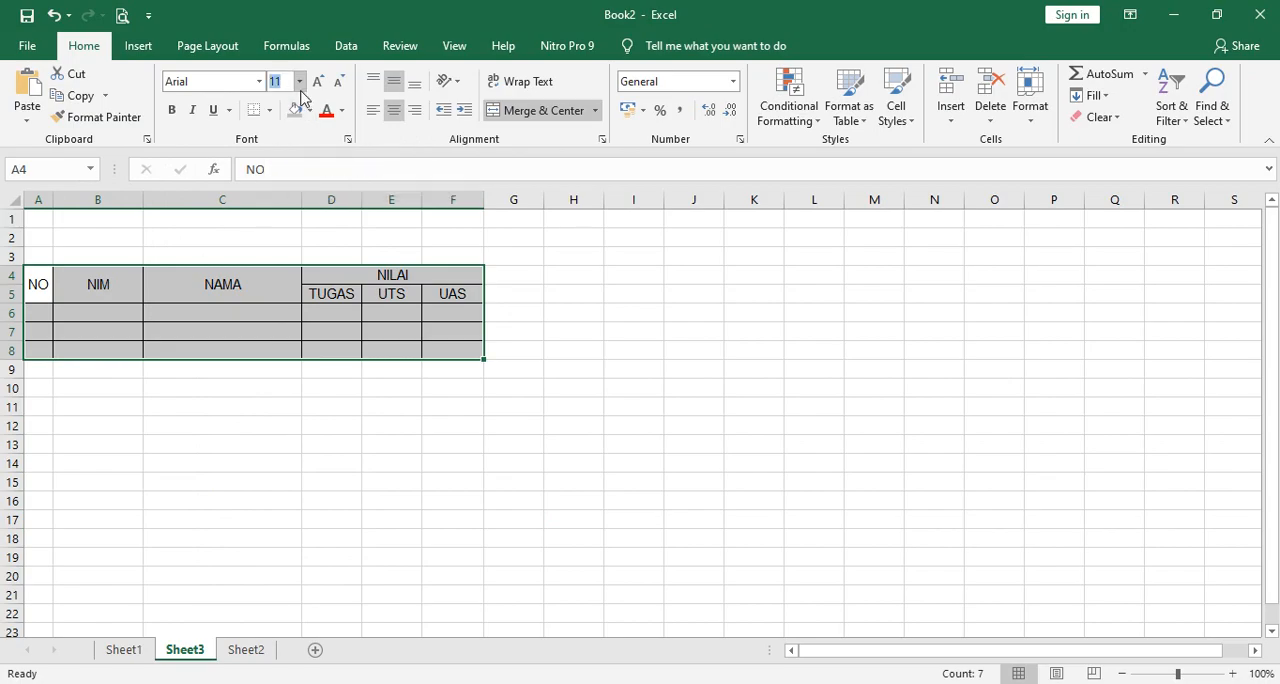
type("12")
key("Return")
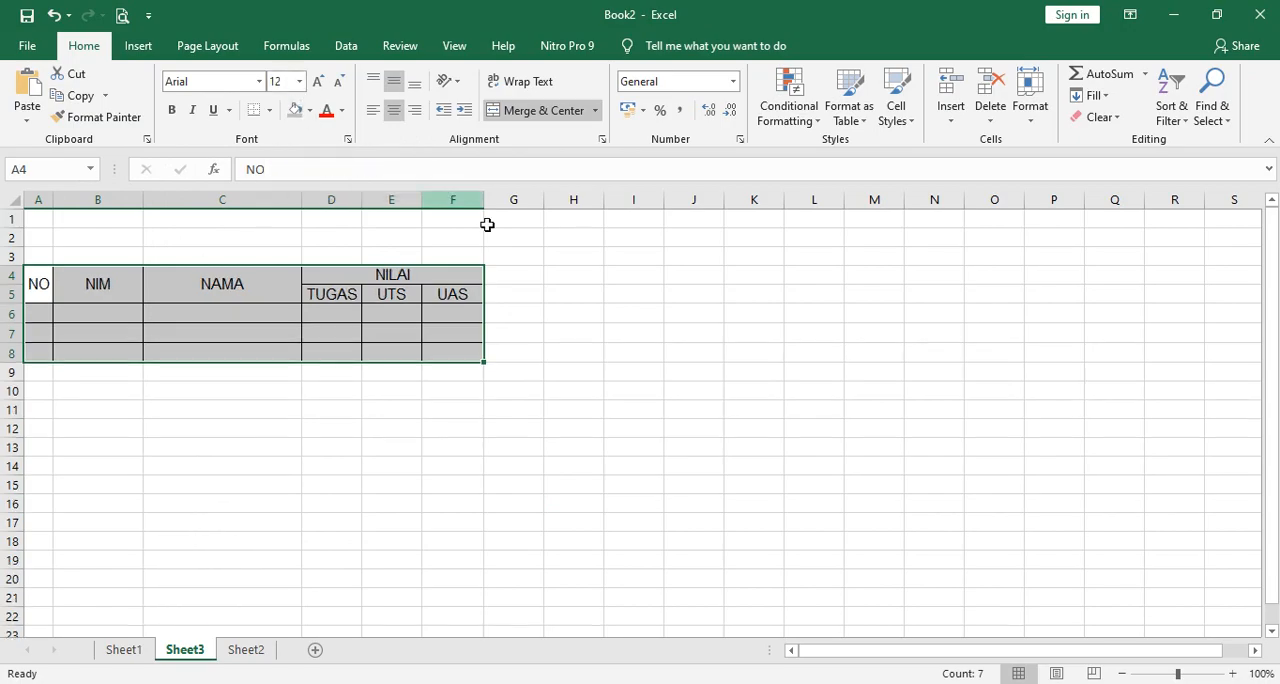
Increase the height of header rows 4 and 5 equally.
left_click(671, 310)
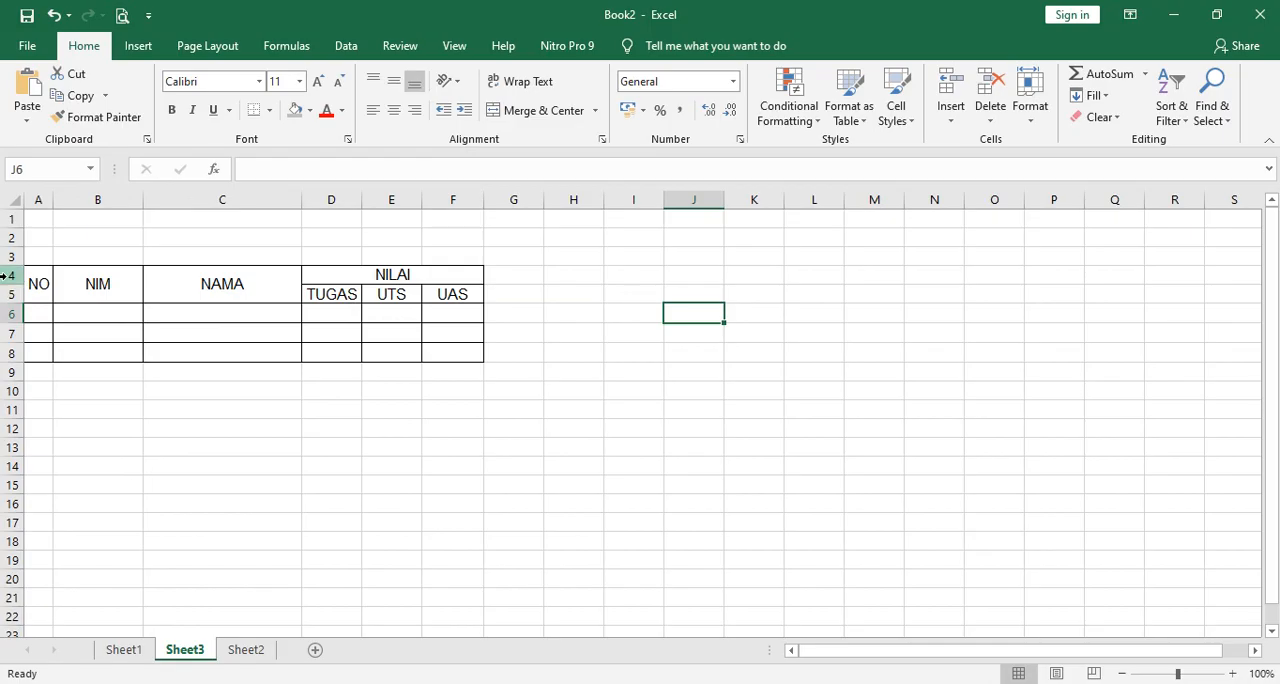
left_click_drag(12, 276, 12, 290)
left_click(712, 358)
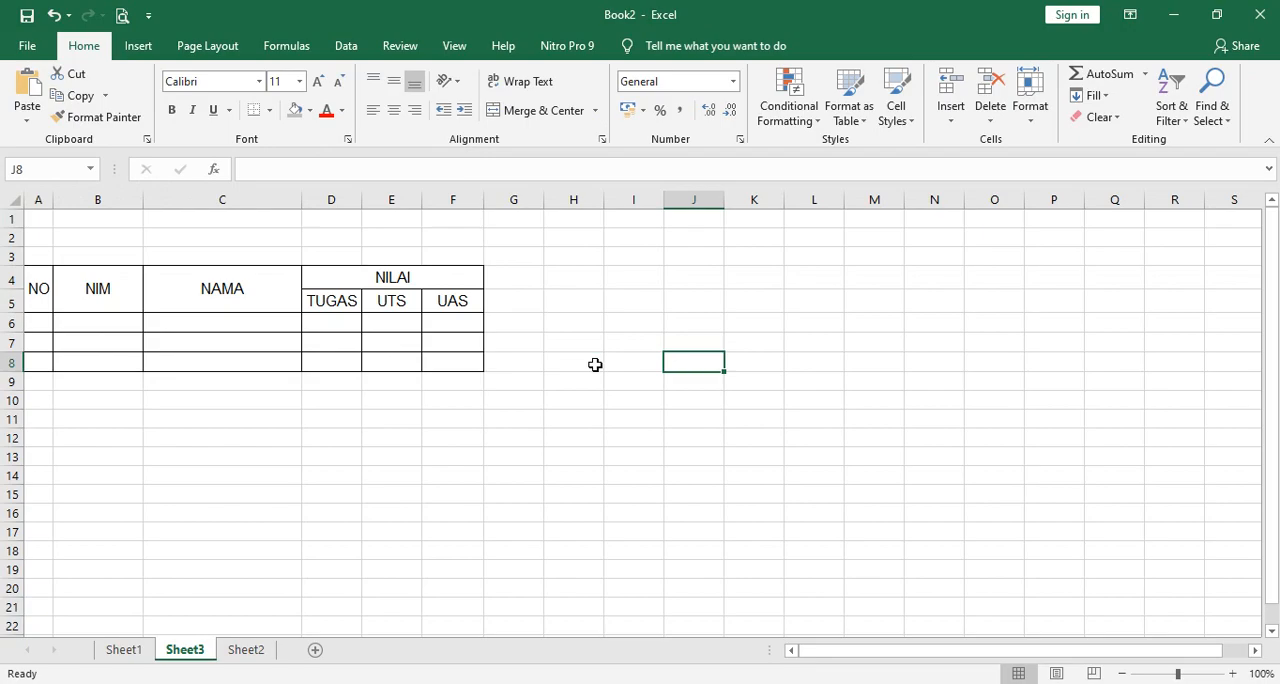
Make the header cells A4 to F5 bold and fill them with a medium grey theme color.
left_click_drag(40, 288, 408, 301)
left_click(172, 110)
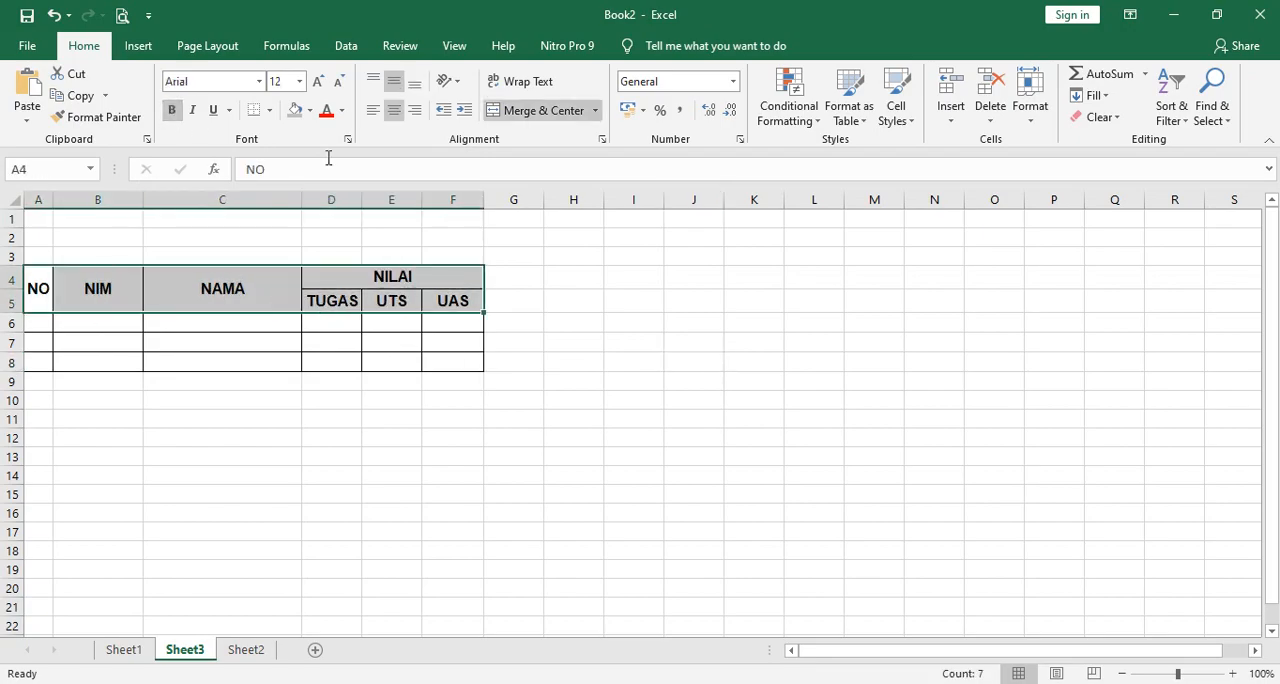
left_click(310, 111)
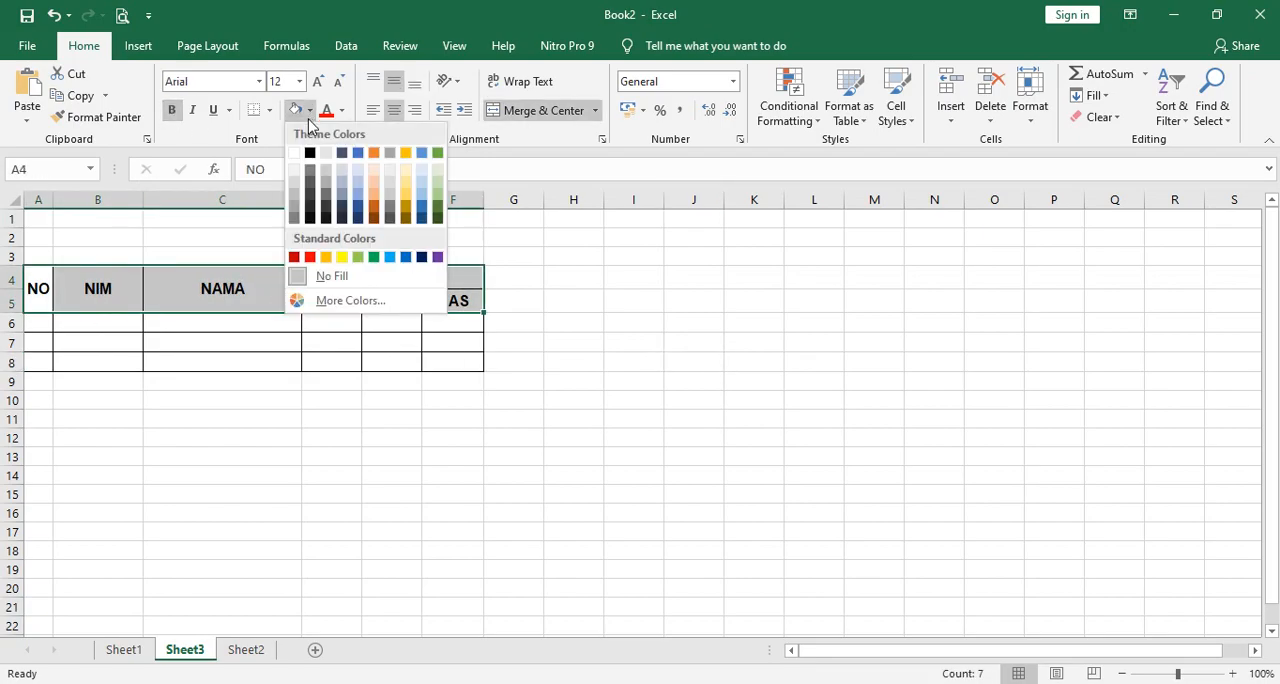
left_click(295, 214)
left_click(743, 376)
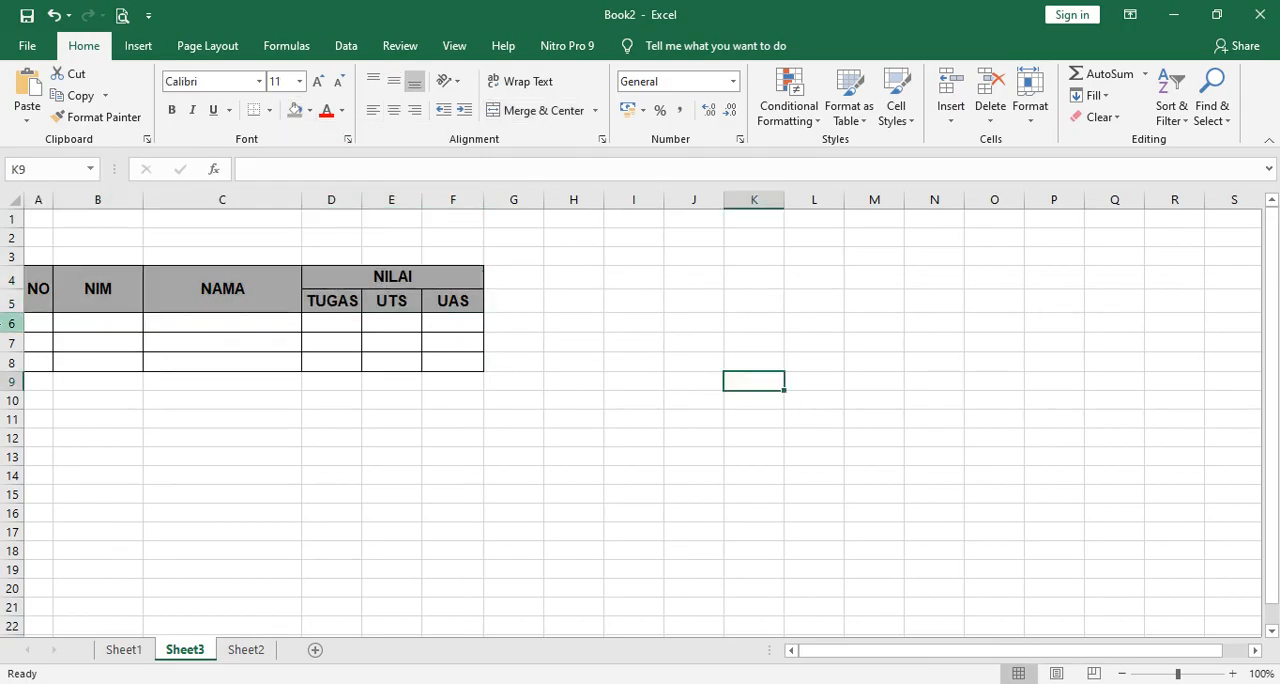
Increase the height of rows 6 to 8 and widen columns D to F equally.
mouse_move(10, 324)
left_mouse_down()
mouse_move(10, 362)
mouse_move(12, 339)
left_mouse_up()
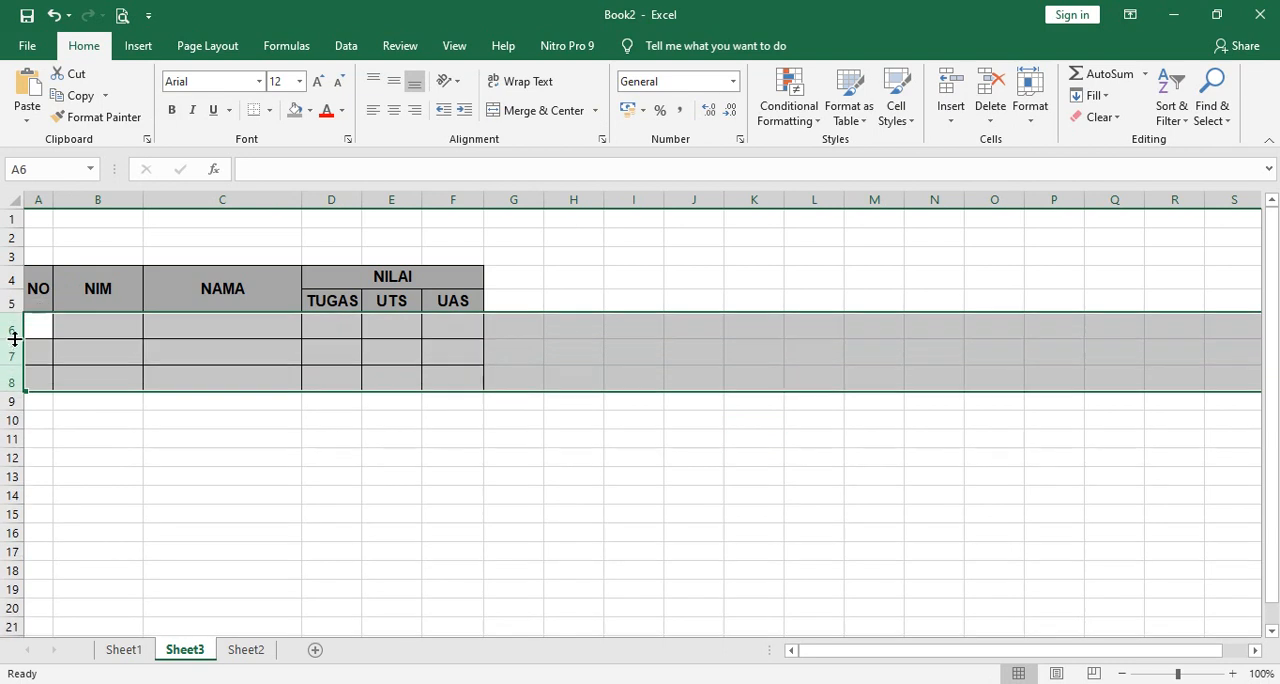
left_click(660, 262)
left_click_drag(340, 200, 455, 213)
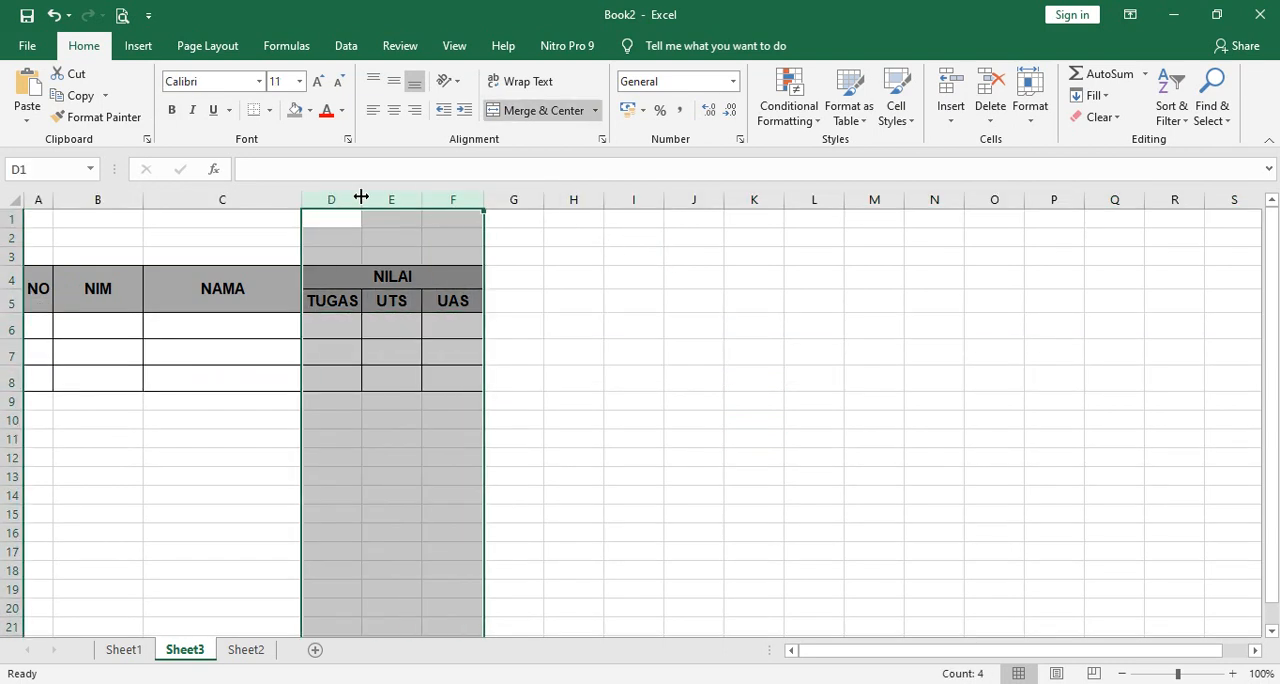
left_click_drag(361, 199, 381, 196)
left_click(688, 284)
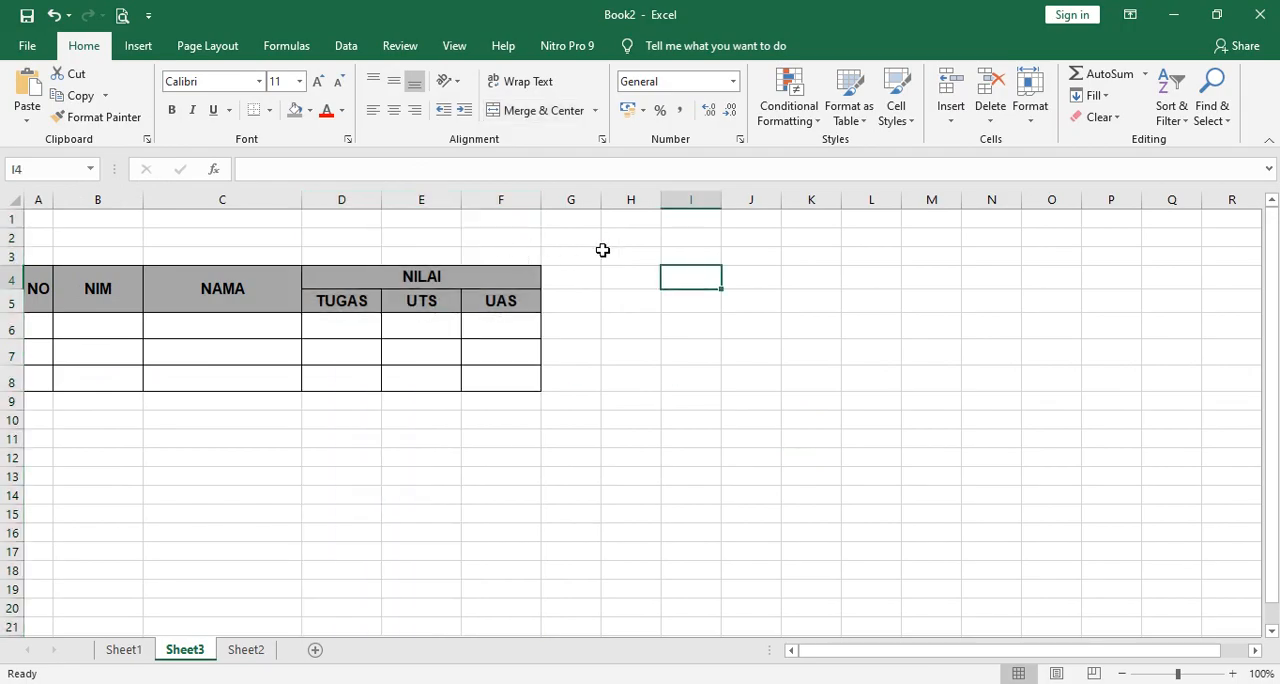
Check the title on Sheet1, return to Sheet3 and enter the title DAFTAR NILAI in cell A1.
left_click(125, 650)
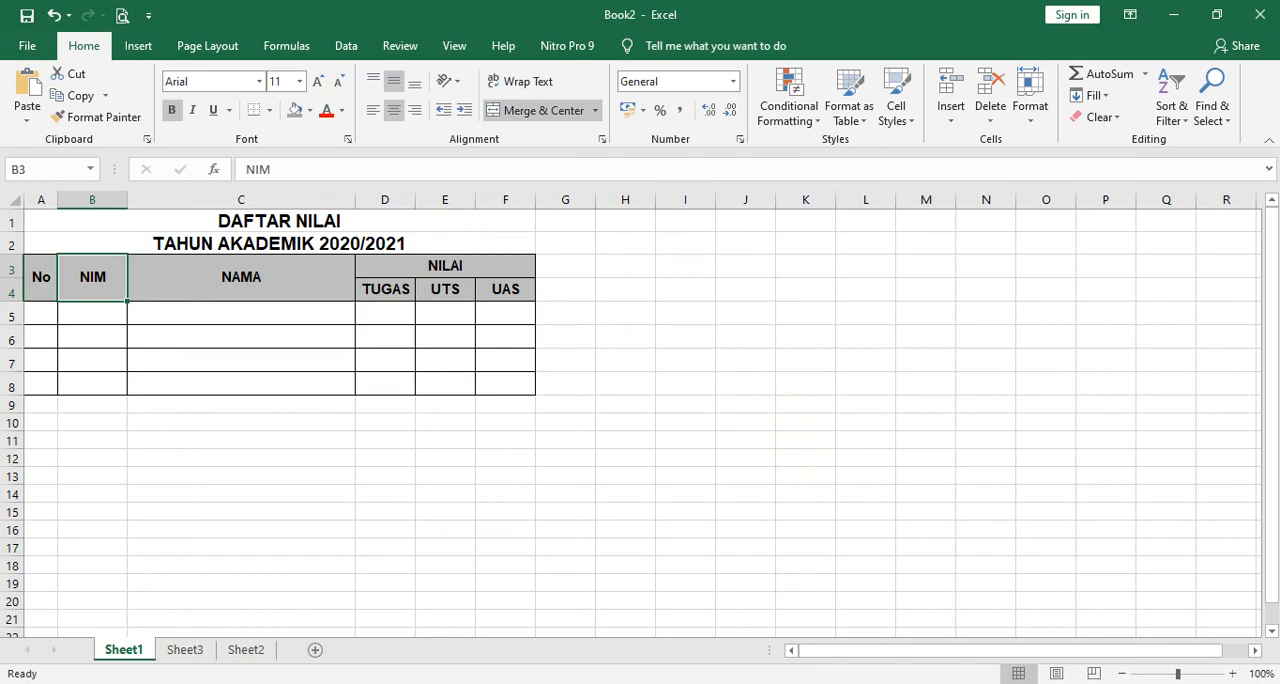
left_click(185, 652)
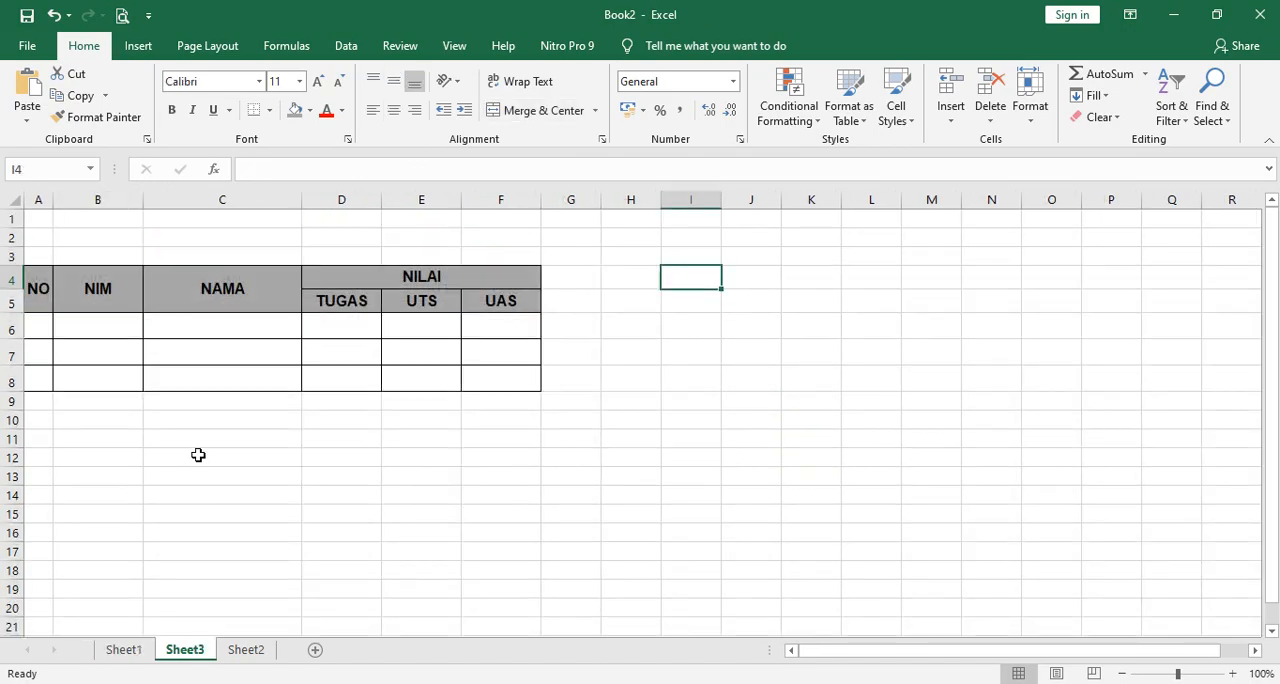
left_click(41, 224)
type("DaF")
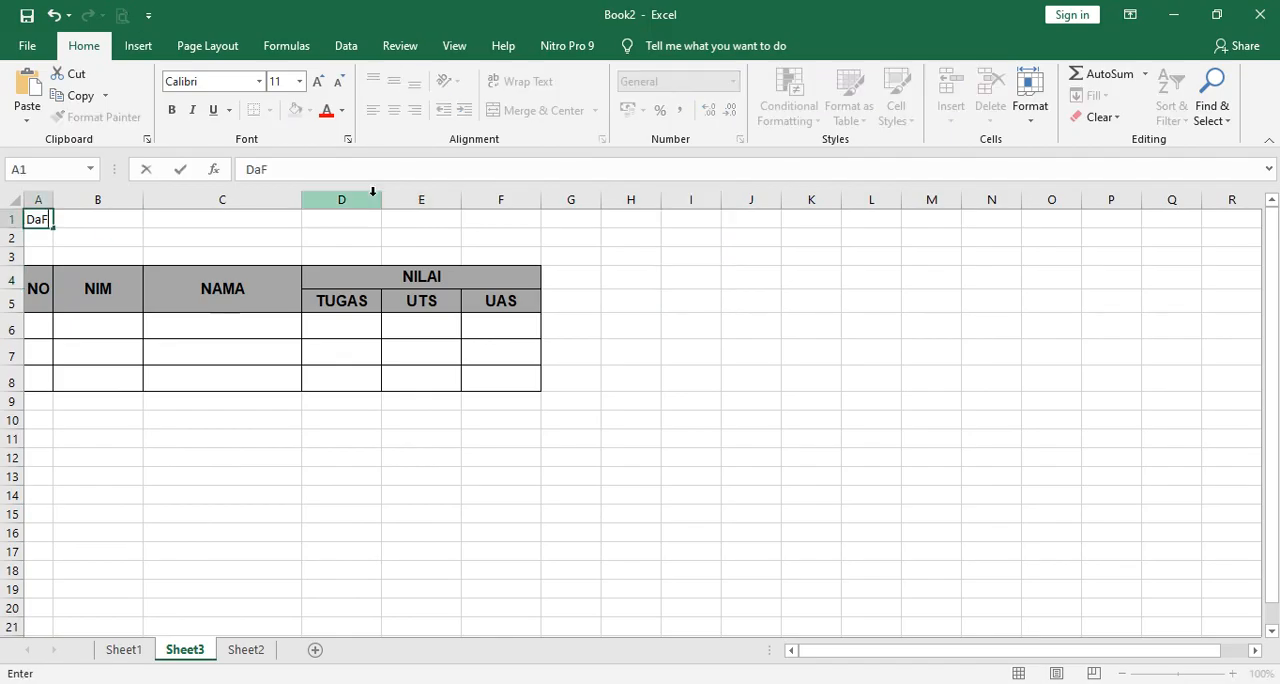
type("TAR")
key("BackSpace")
key("BackSpace")
type("FTAR NILAI")
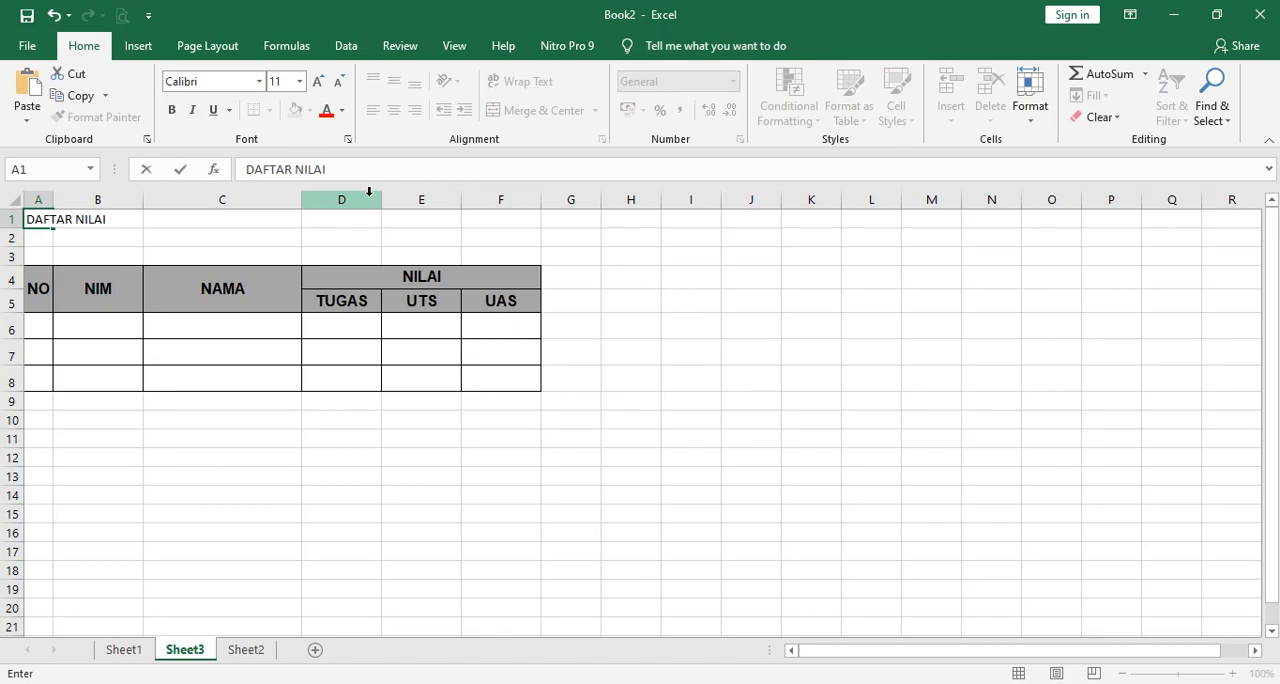
key("Return")
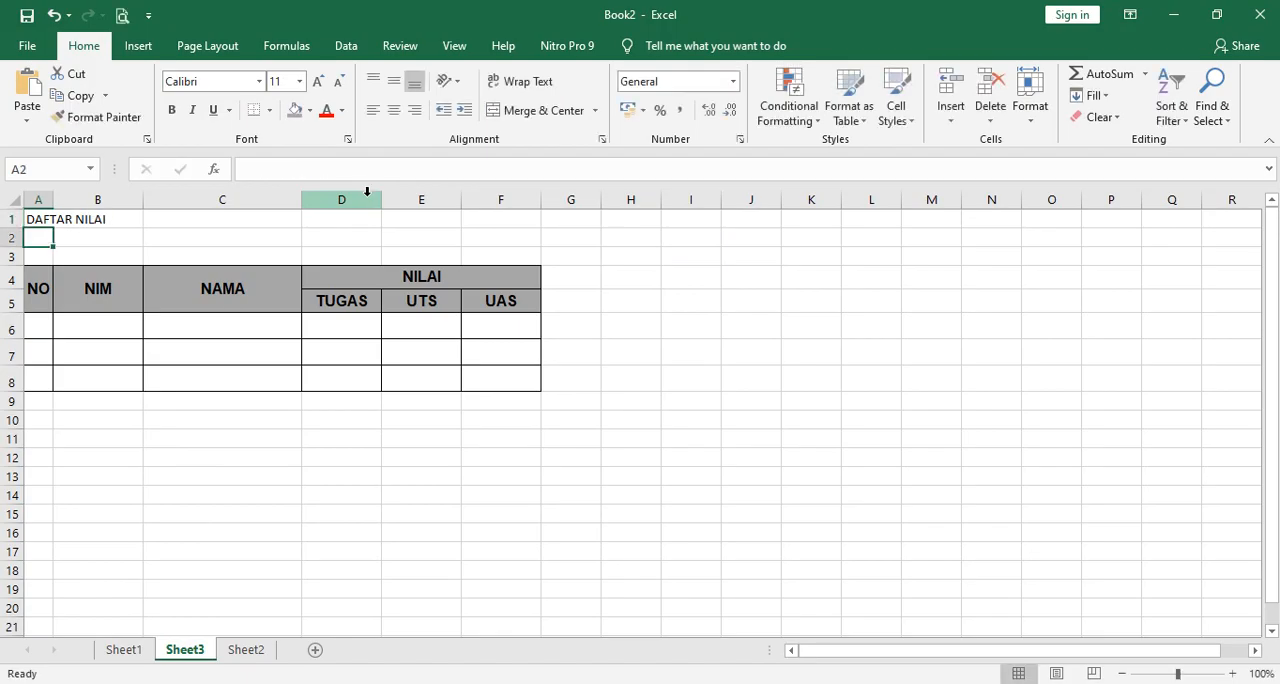
Check the second title line on Sheet1, return to Sheet3 and enter TAHUN AKADEMIK 2020/2021 in cell A2.
left_click(133, 652)
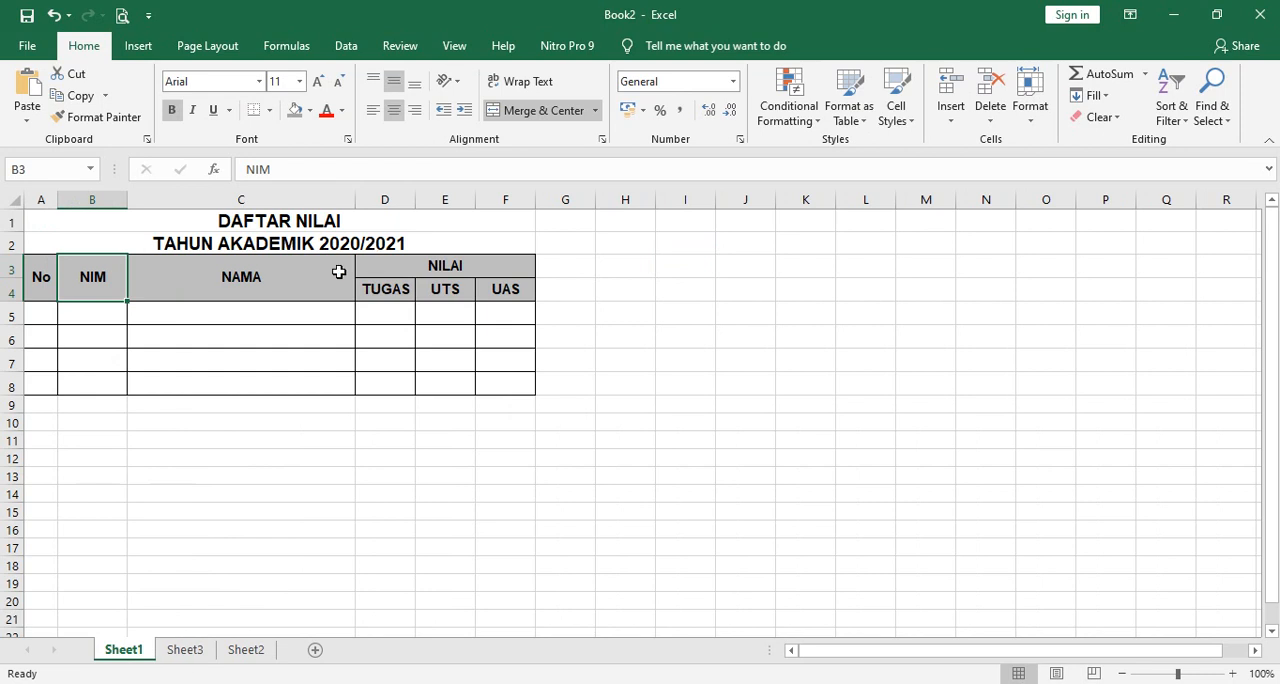
left_click(185, 650)
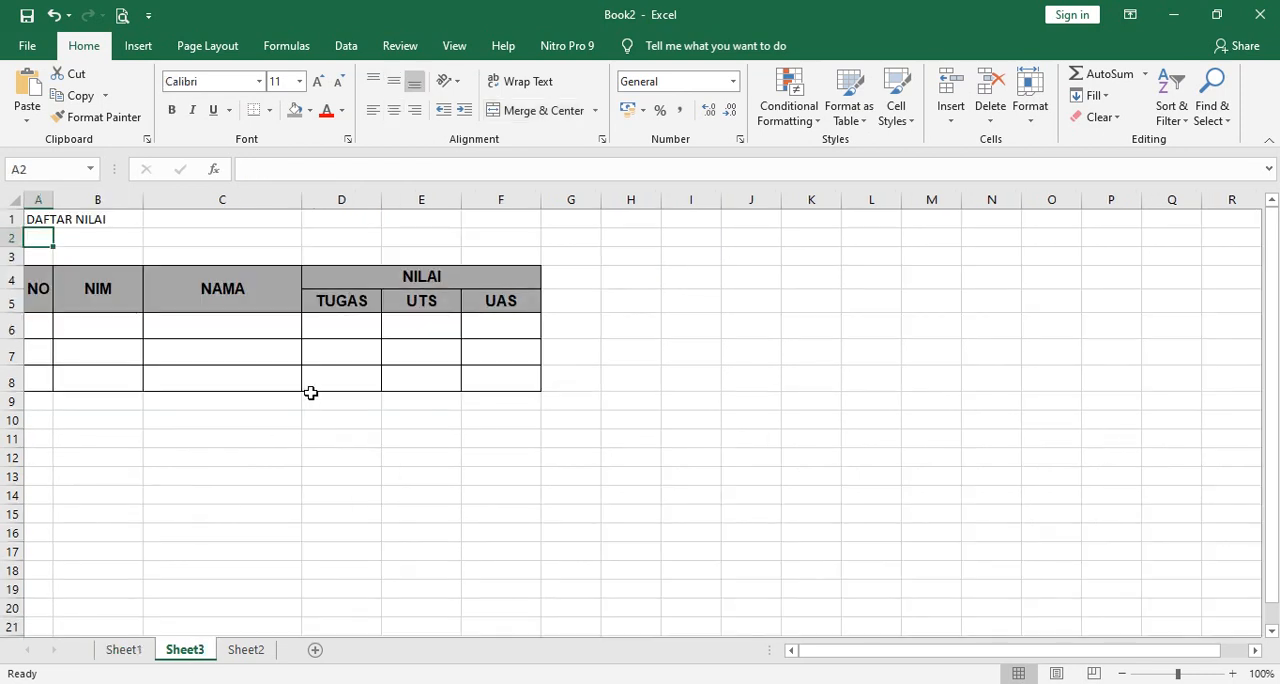
type("TAHUAN")
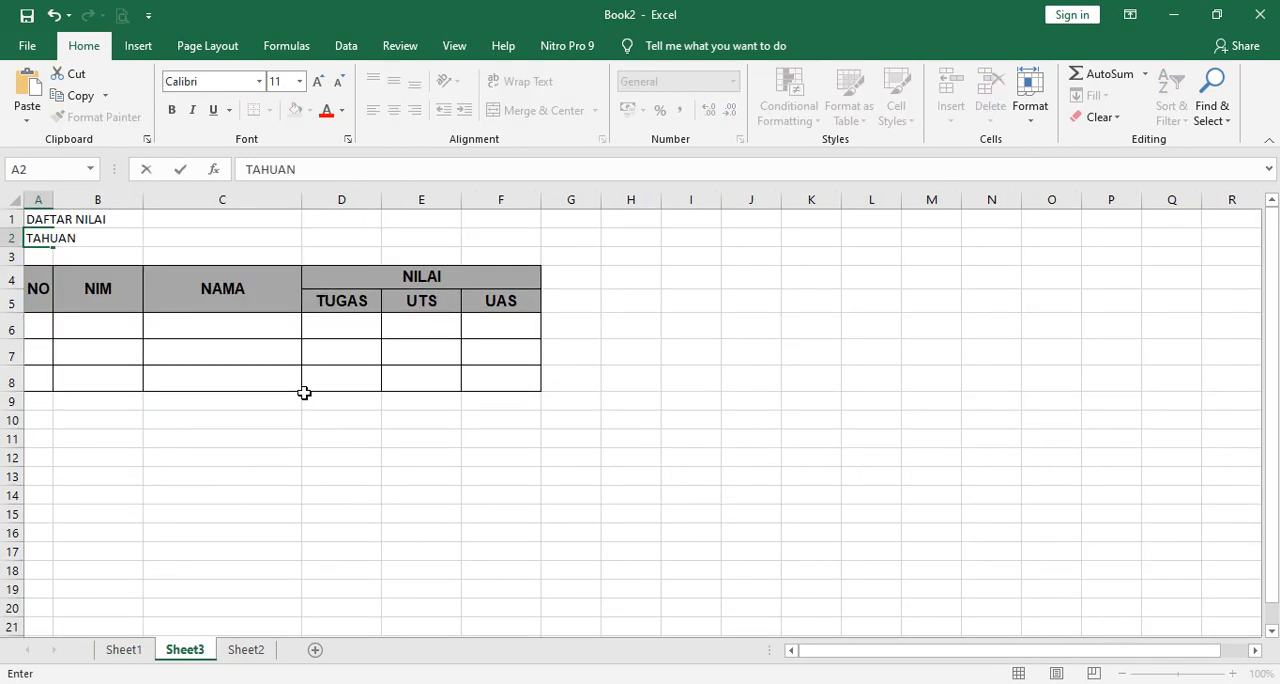
type(" AkADEM")
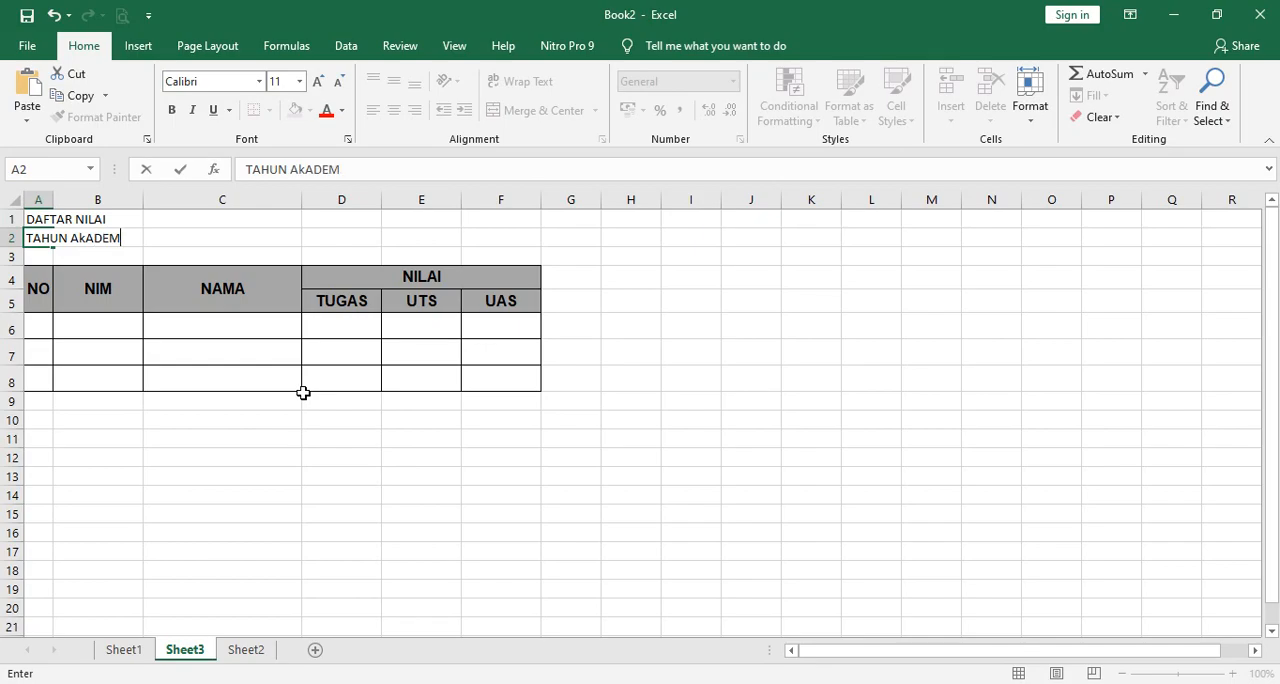
key("BackSpace")
key("BackSpace")
type("AkADEMIK 2020/")
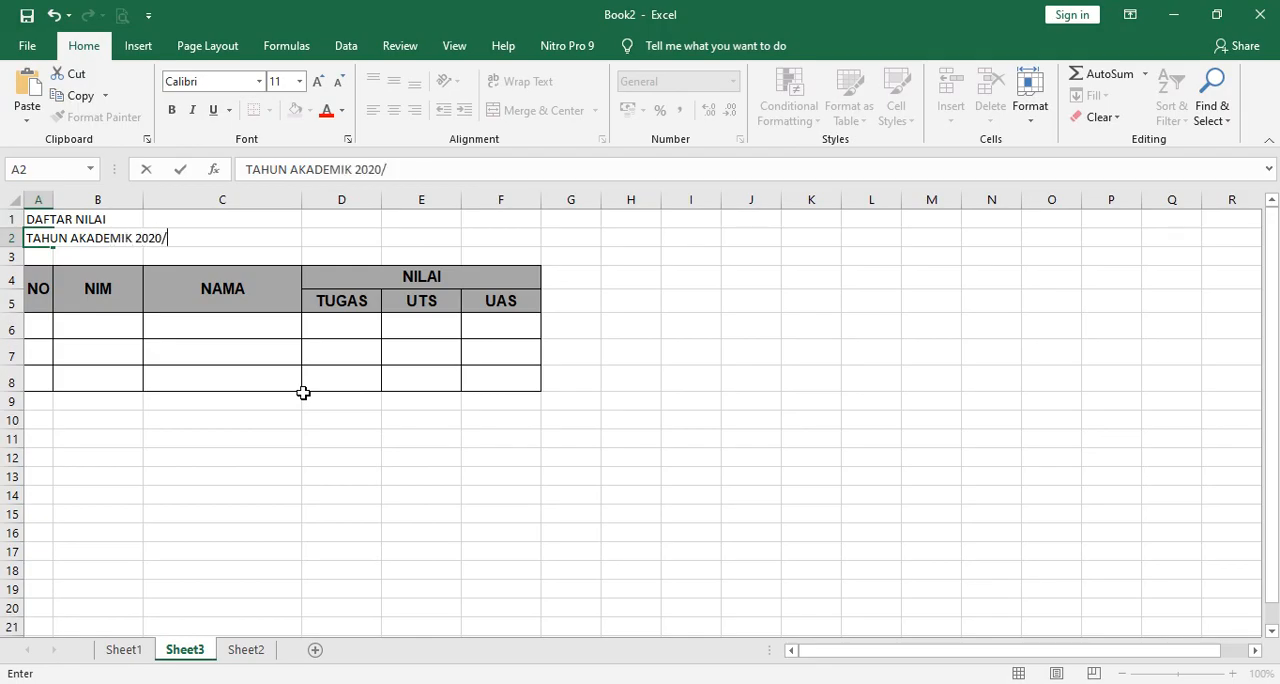
type("2021")
key("Return")
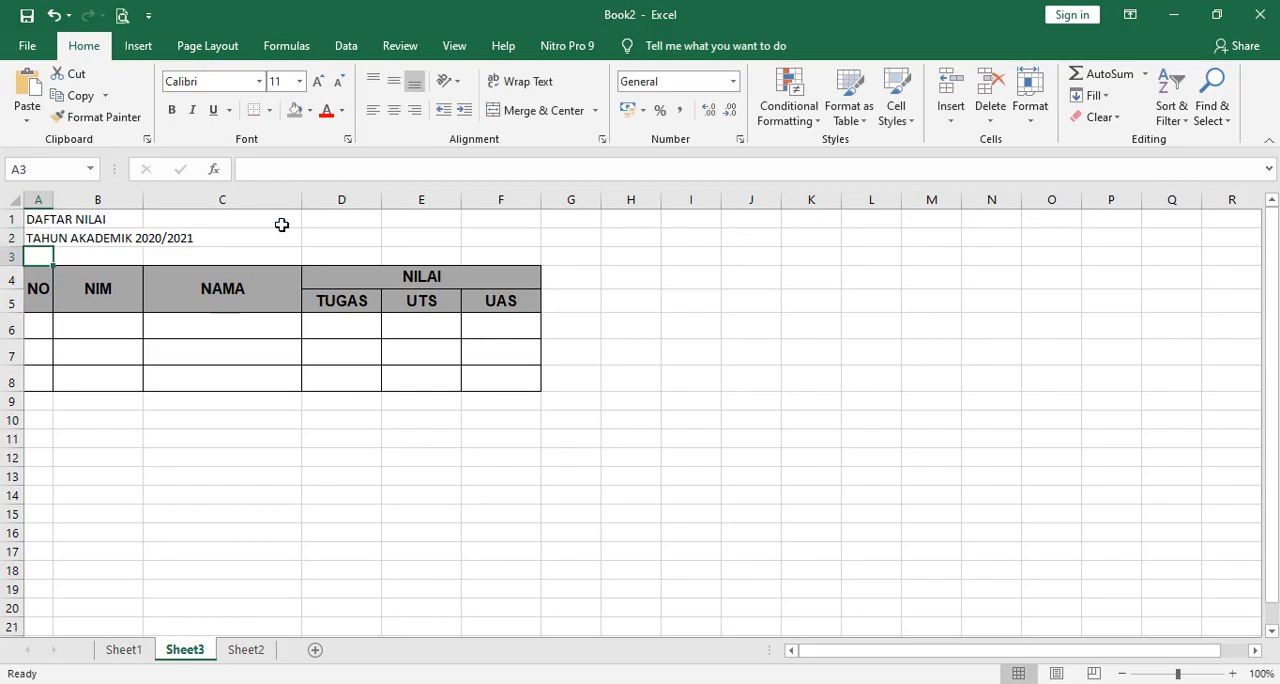
Align the titles in A1 to F2 horizontally with Center Across Selection and vertically with Center.
left_click(35, 220)
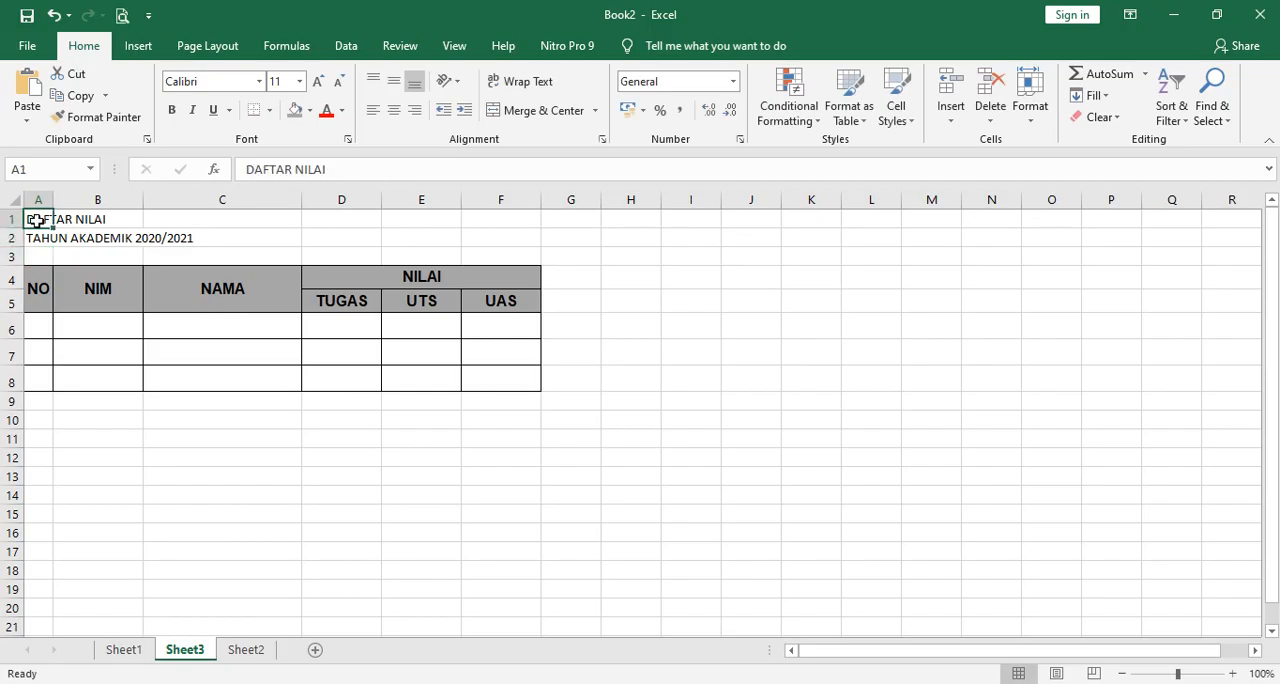
left_click_drag(35, 220, 519, 229)
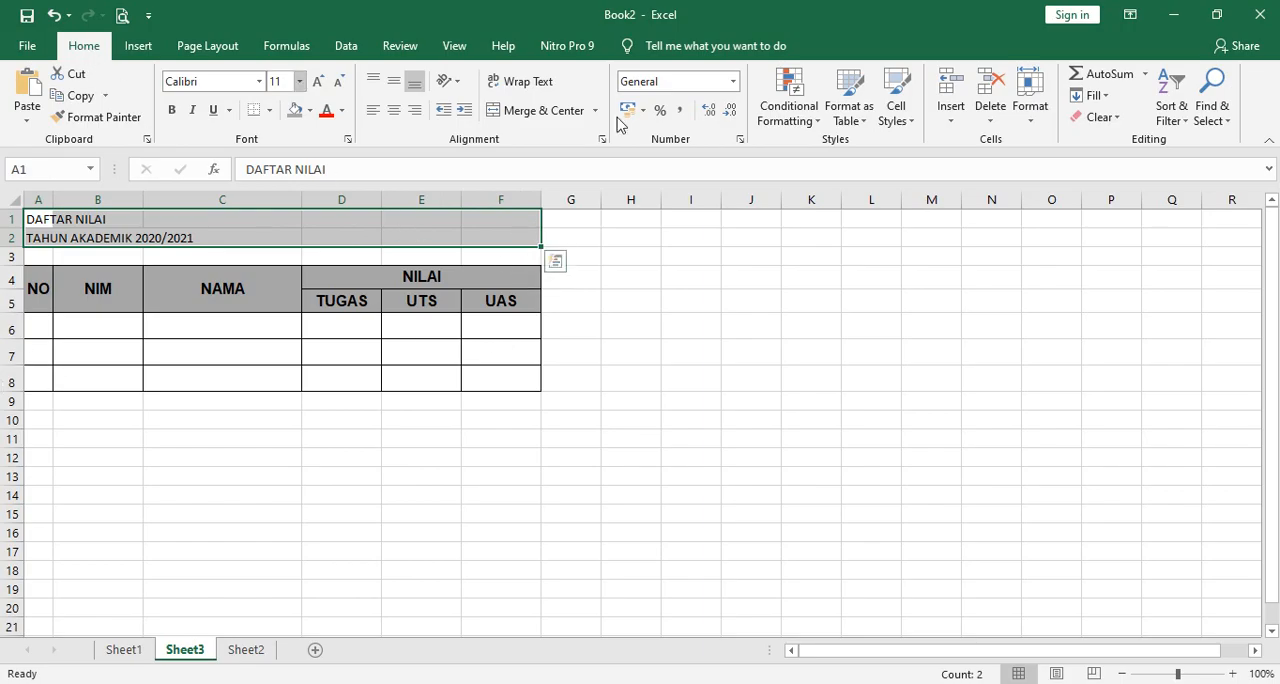
left_click(1031, 128)
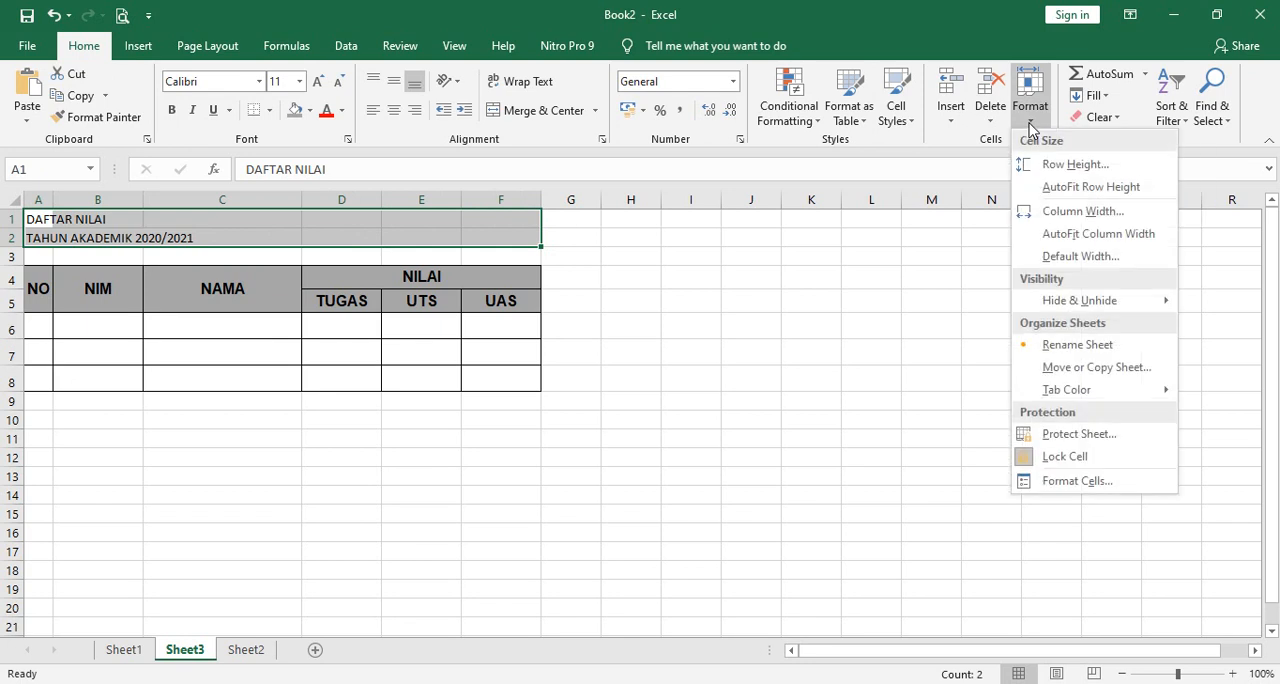
left_click(1077, 481)
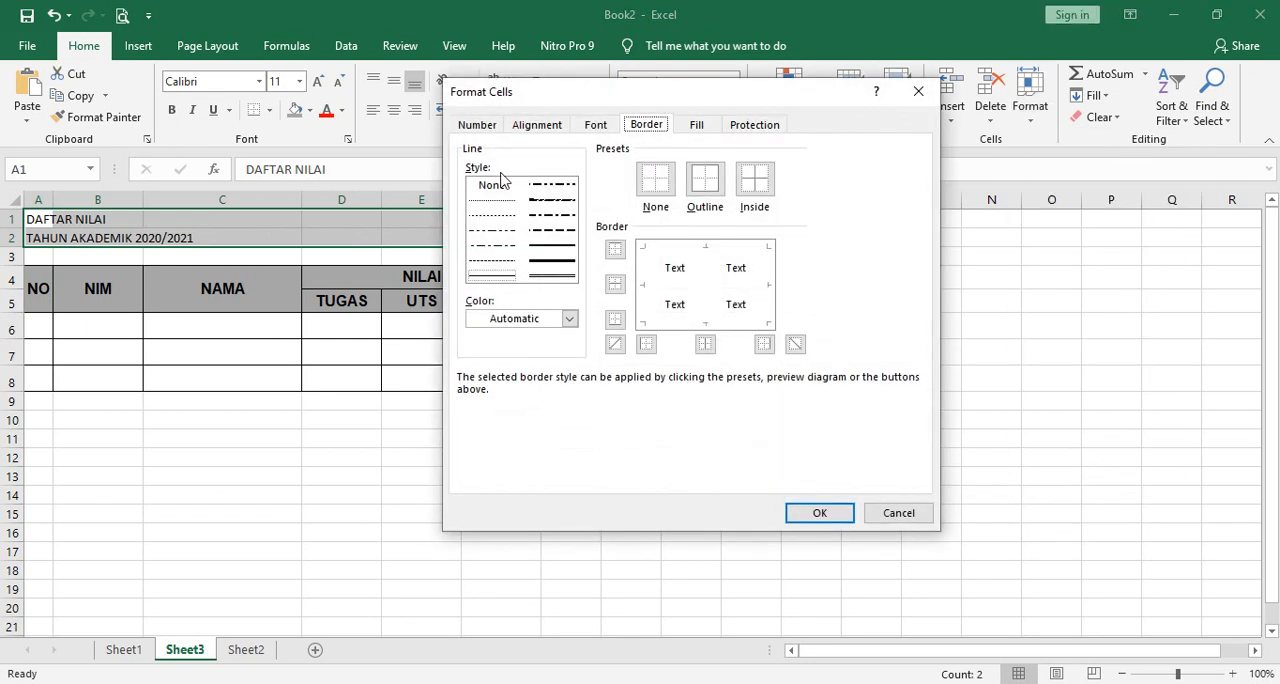
left_click(534, 126)
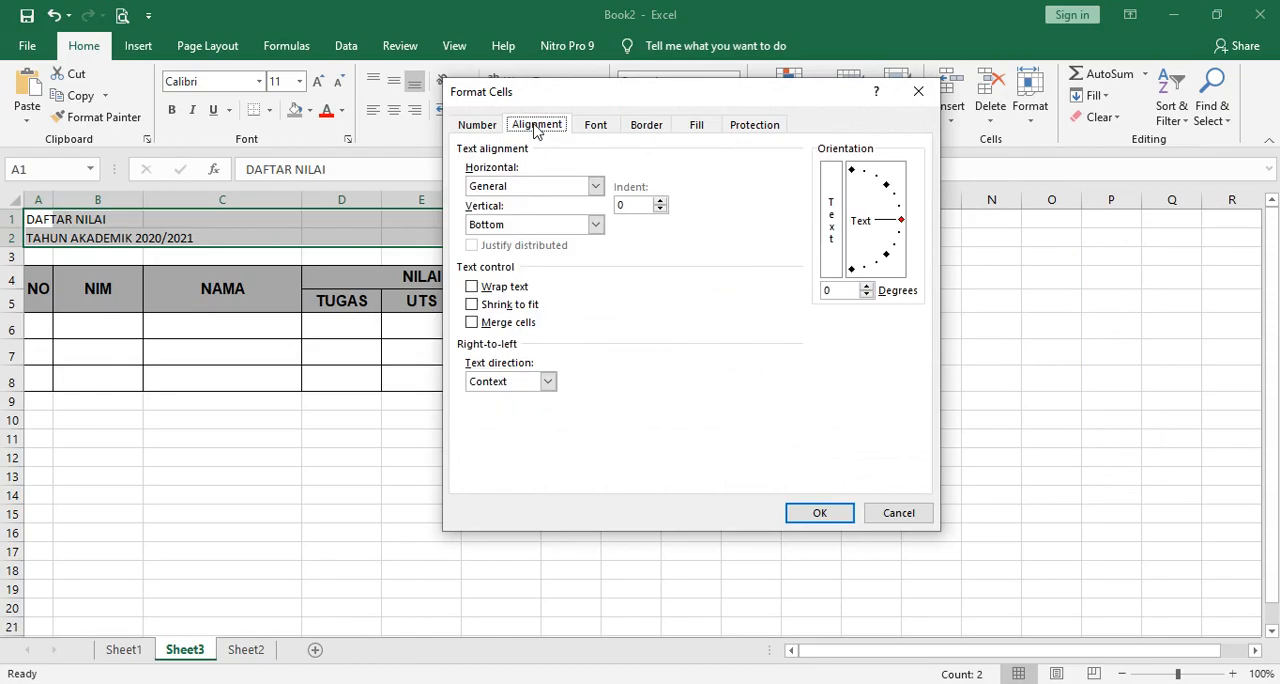
left_click(595, 188)
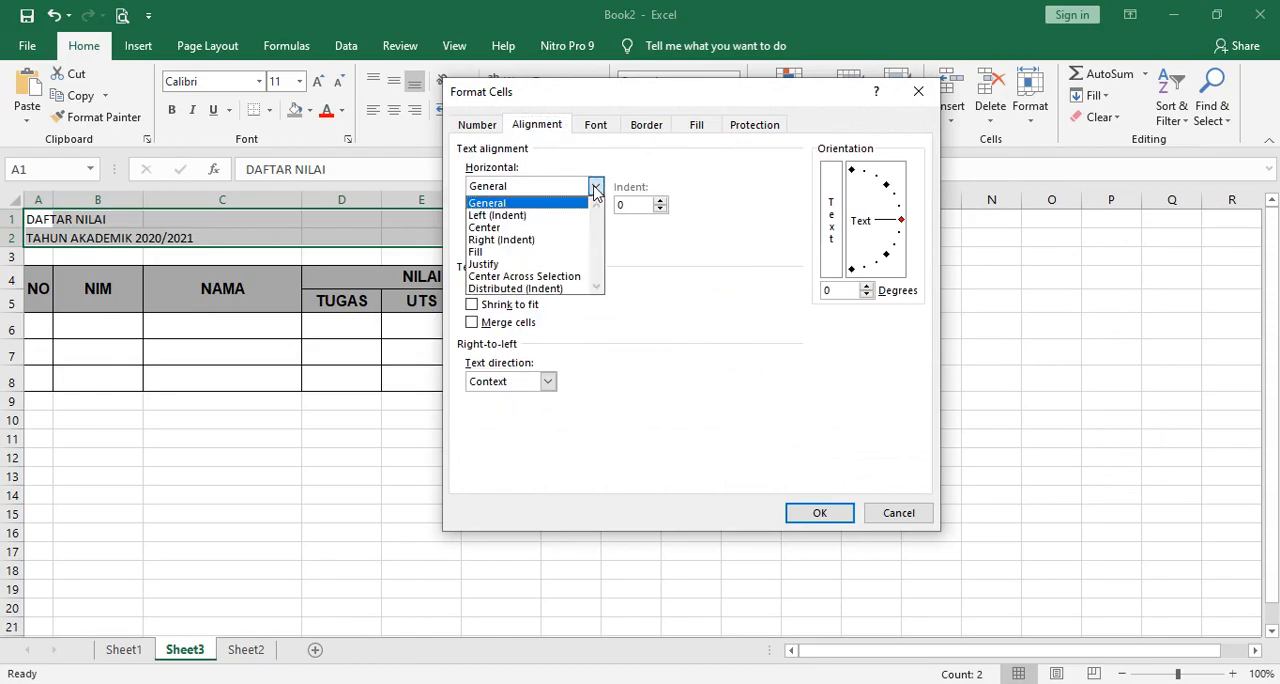
left_click(572, 276)
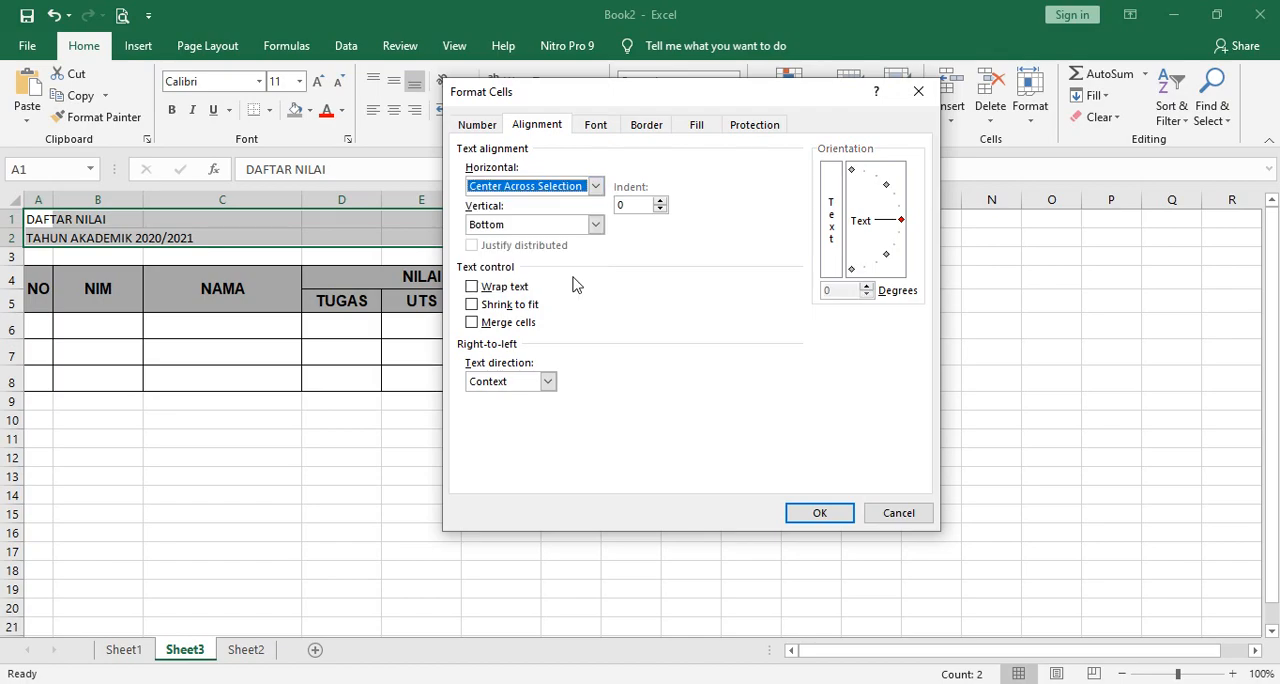
left_click(598, 225)
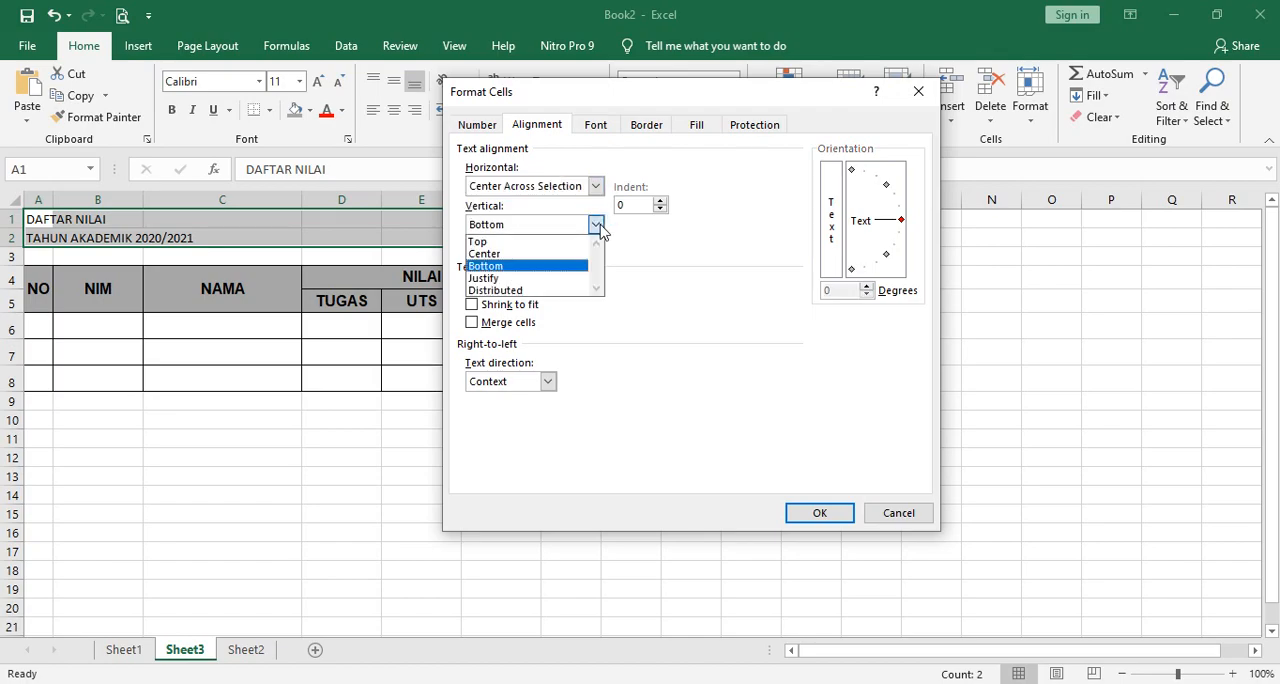
left_click(562, 256)
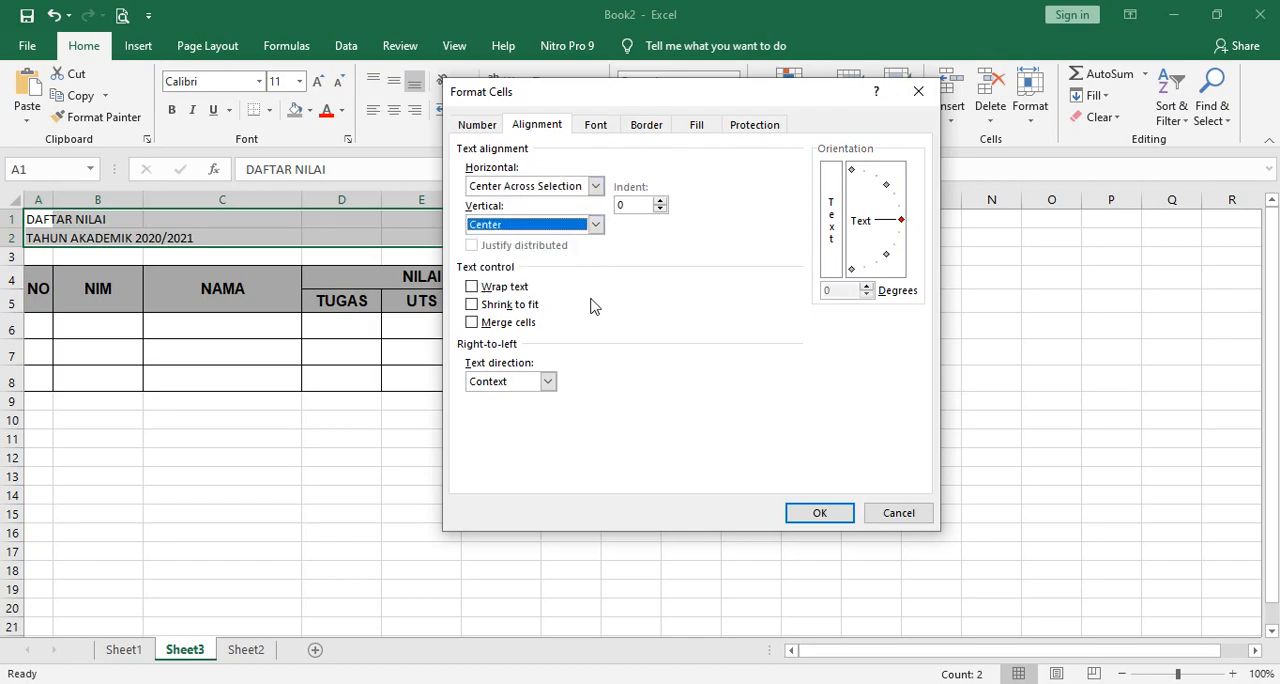
left_click(819, 514)
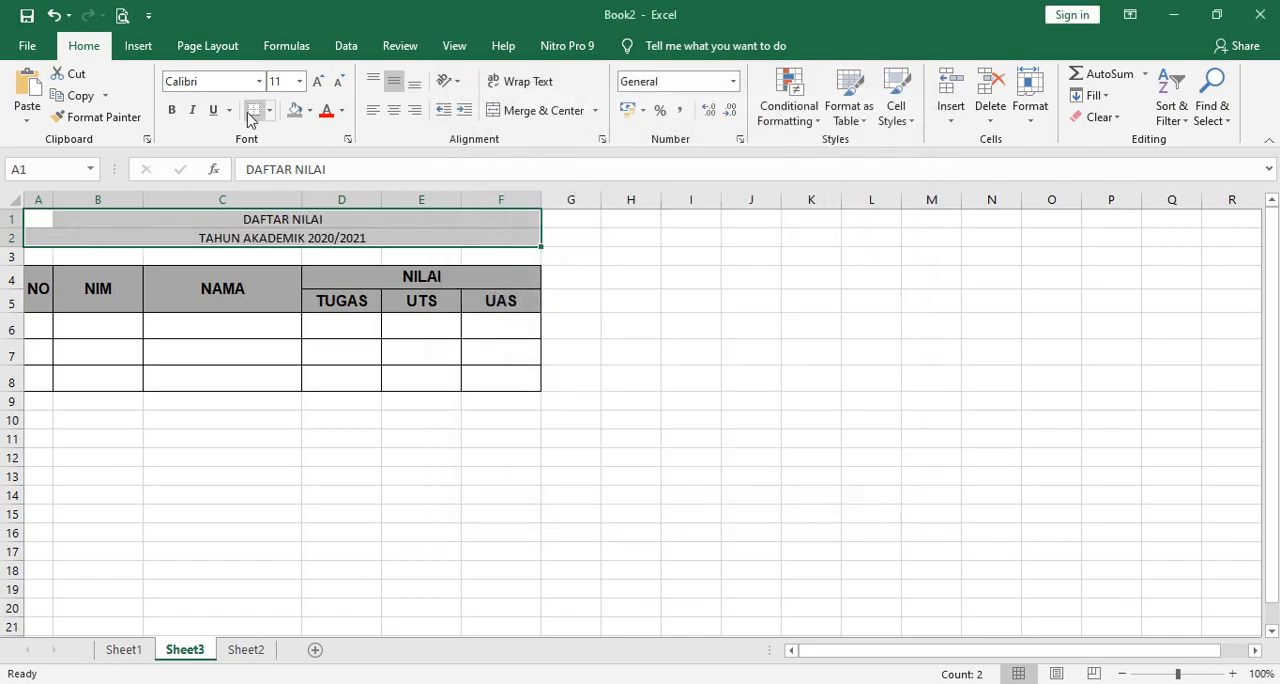
Format both title lines in A1 to F2 as bold Arial at size 14.
left_click(259, 81)
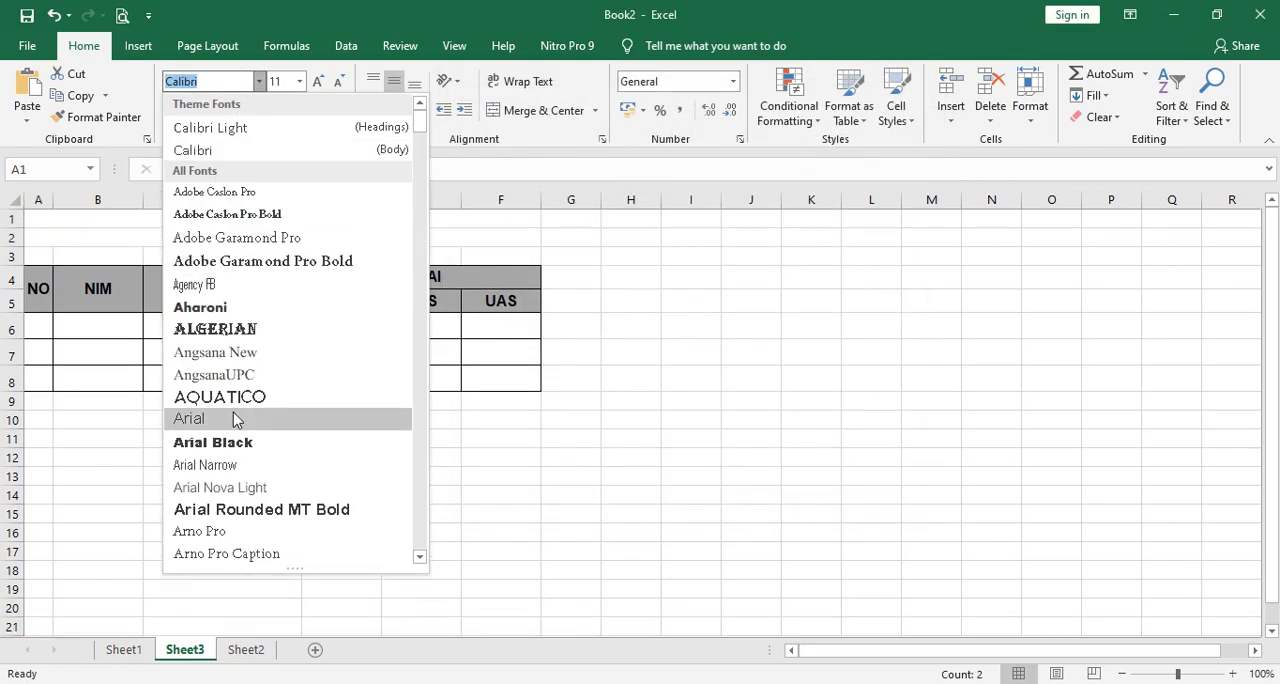
left_click(237, 418)
left_click(288, 83)
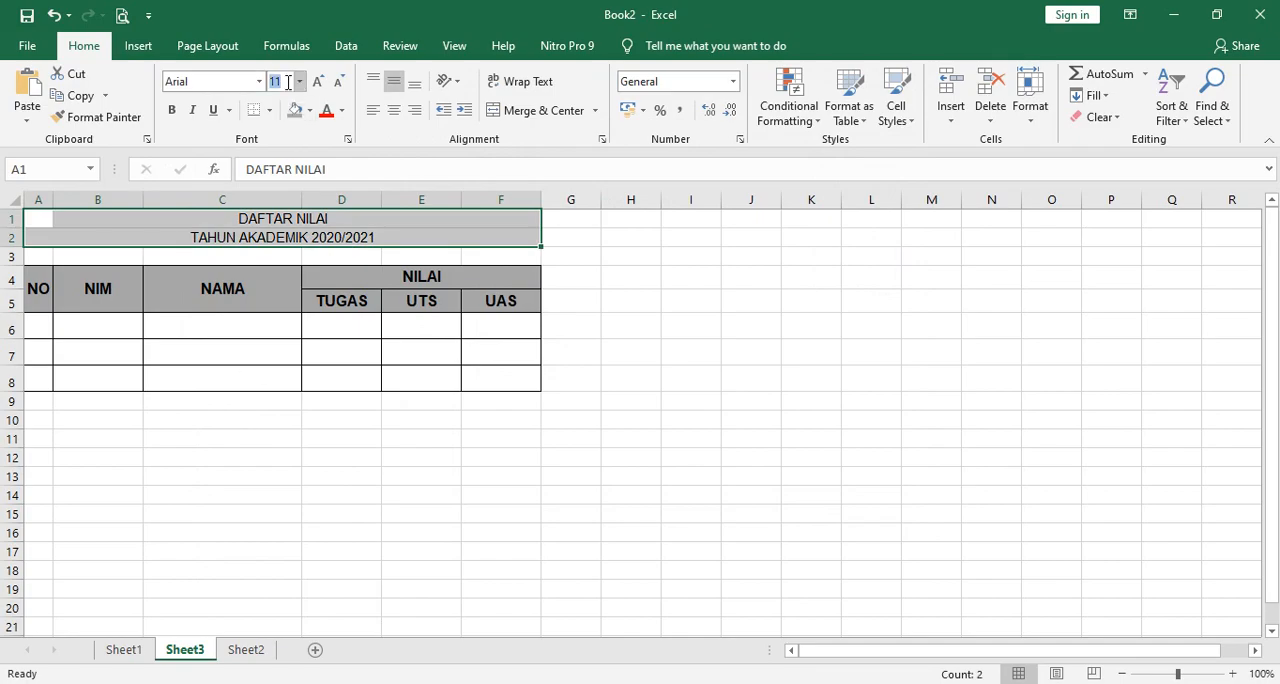
type("12")
key("Return")
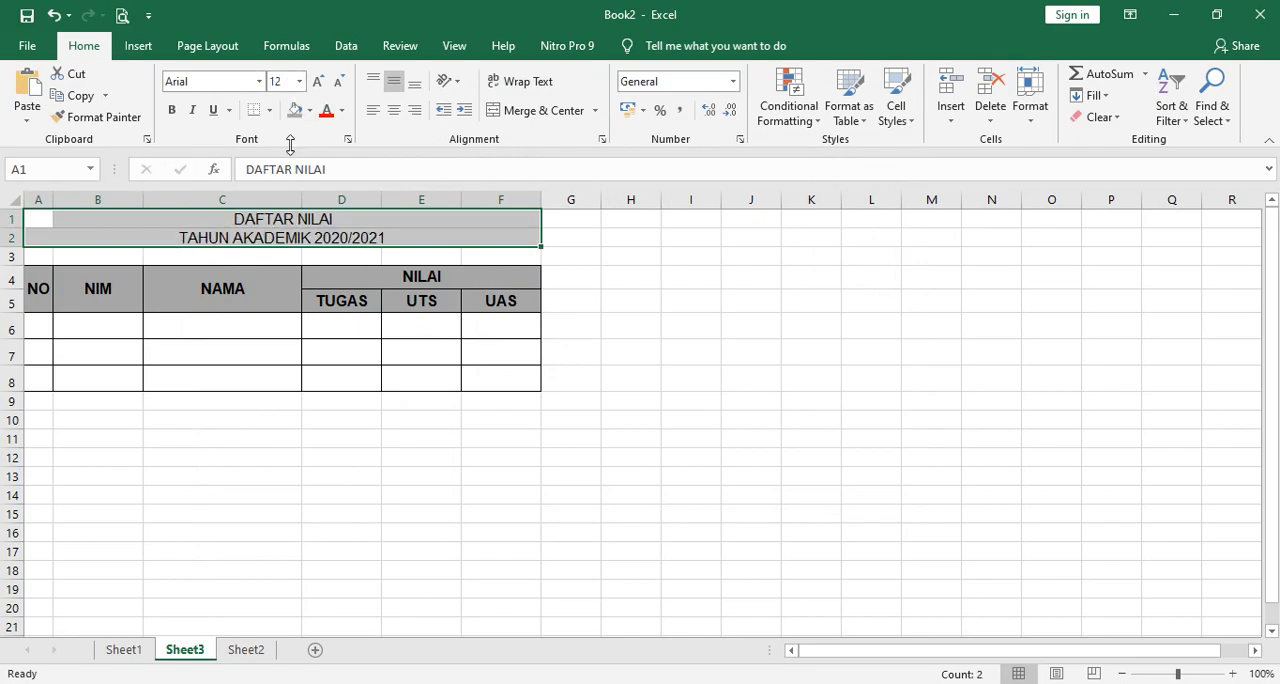
left_click(170, 112)
left_click(299, 81)
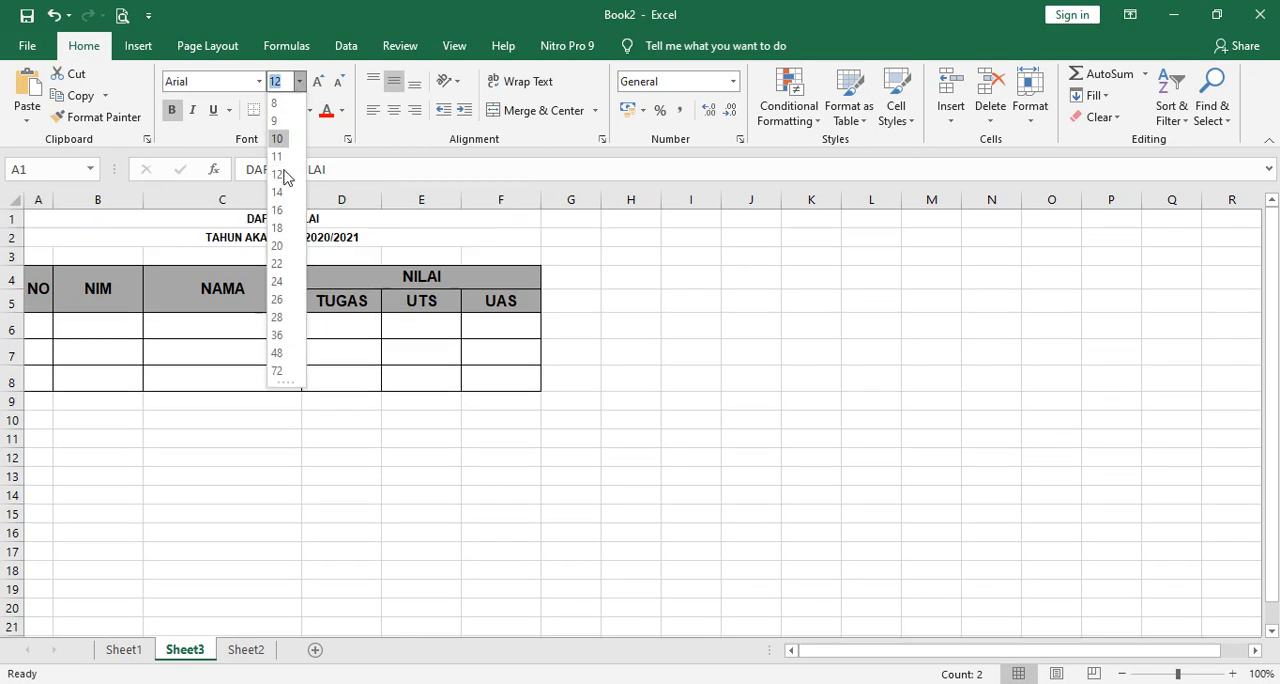
left_click(278, 192)
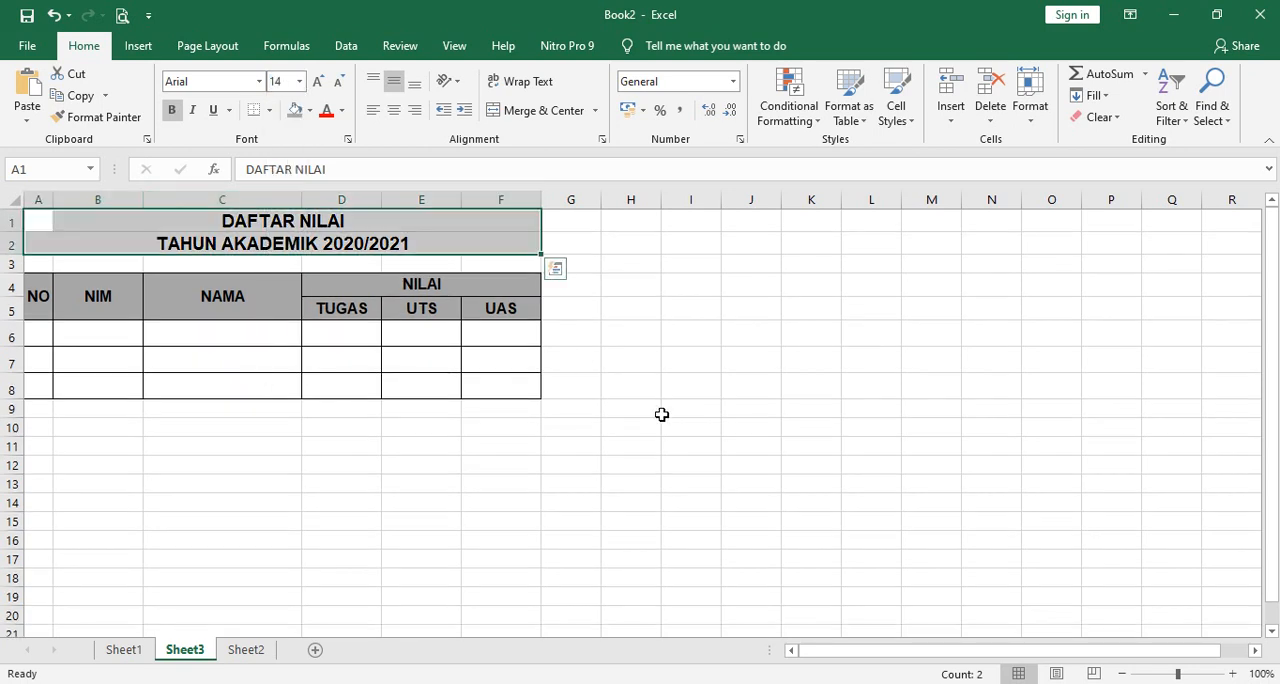
left_click(805, 426)
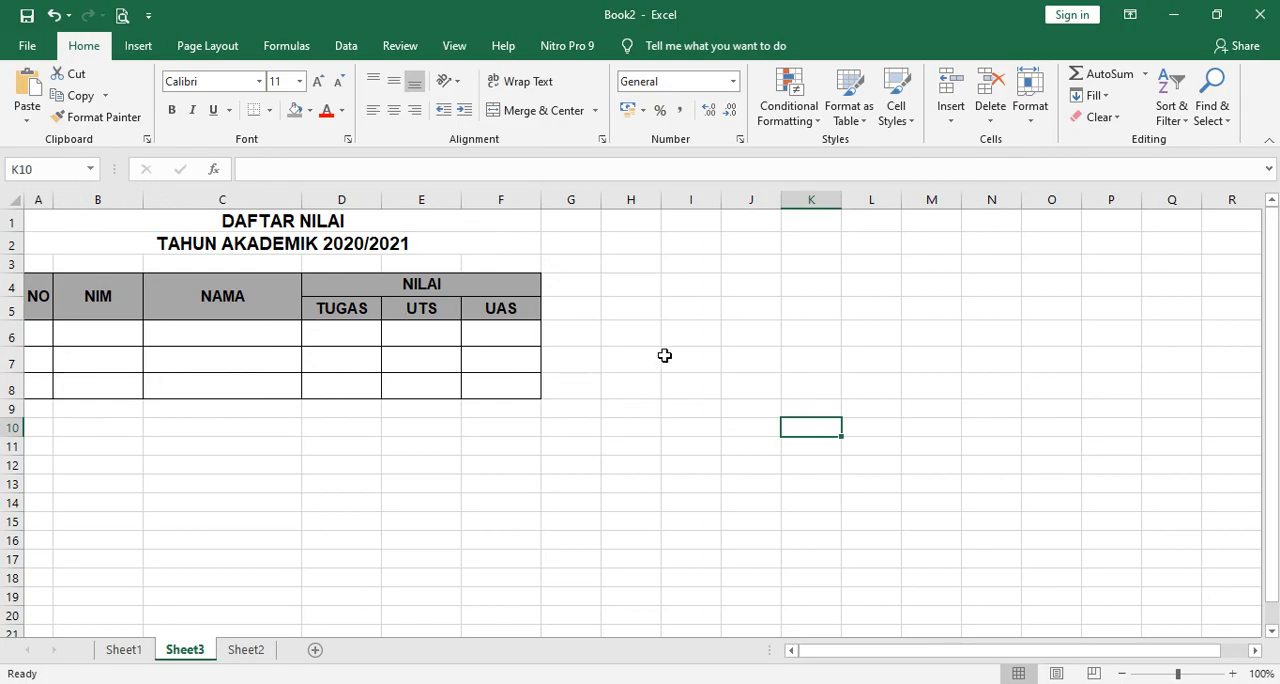
Check the topic list in Notepad, then return to Excel and open the calculation table on Sheet2.
key("alt+Tab")
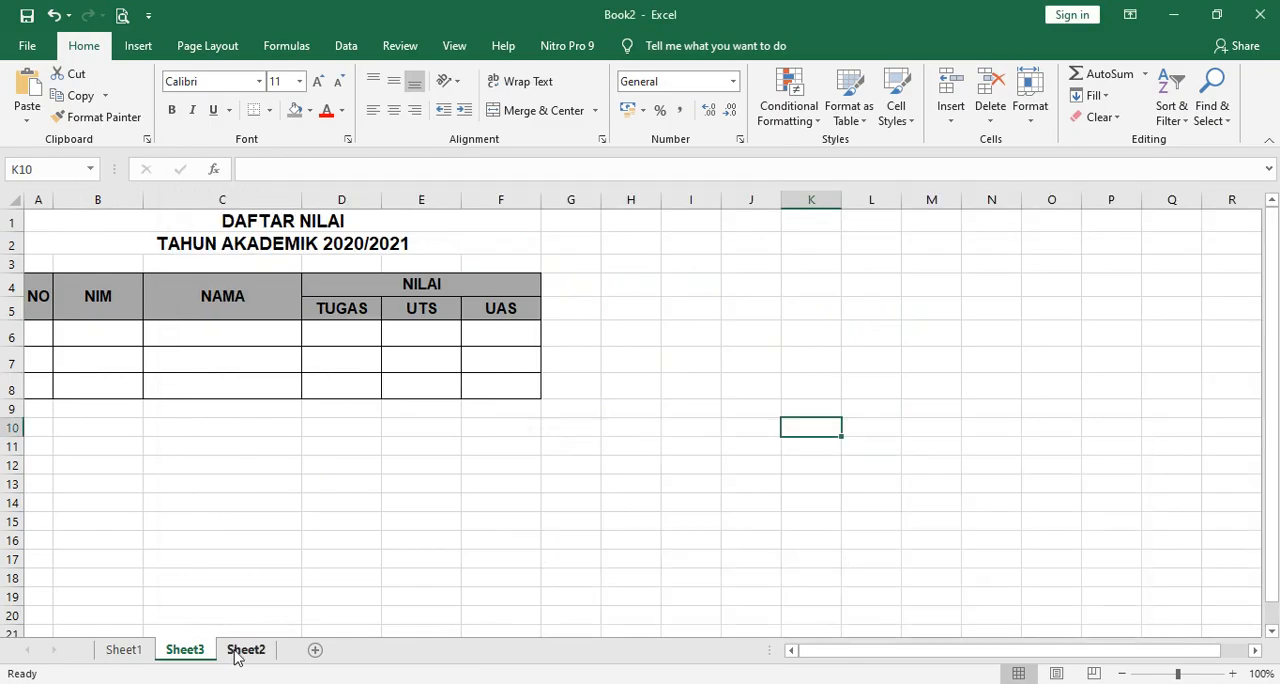
left_click(247, 652)
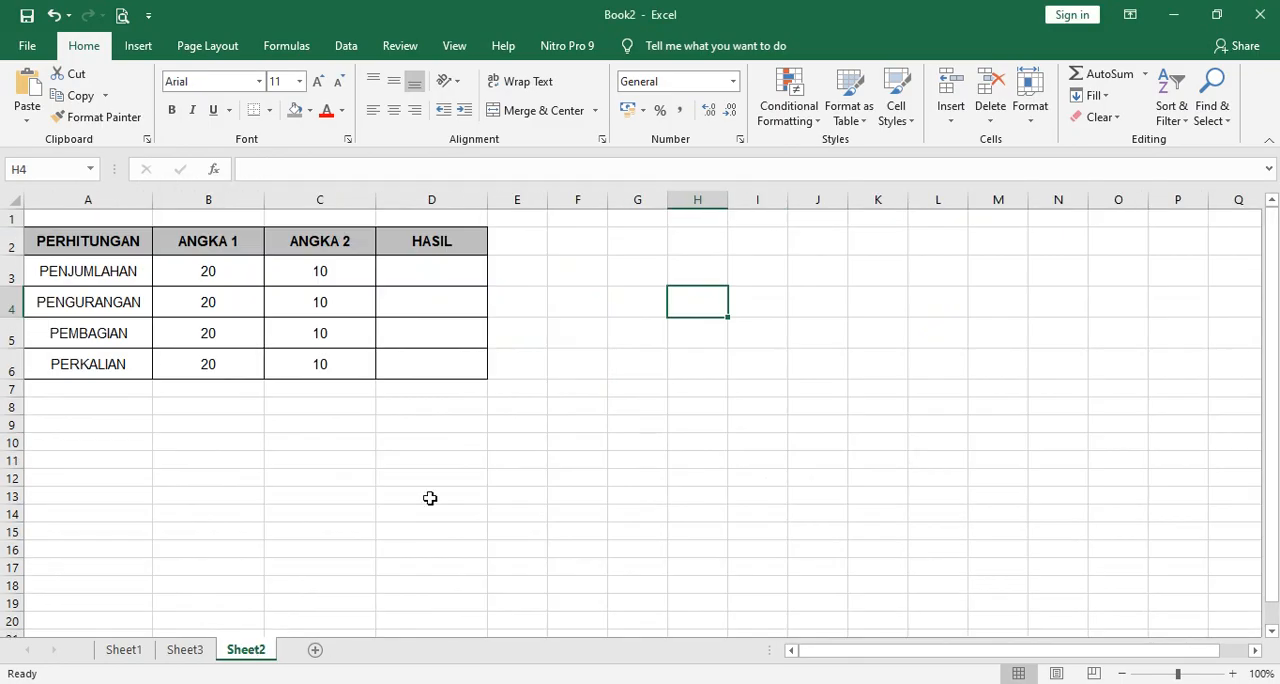
left_click(429, 494)
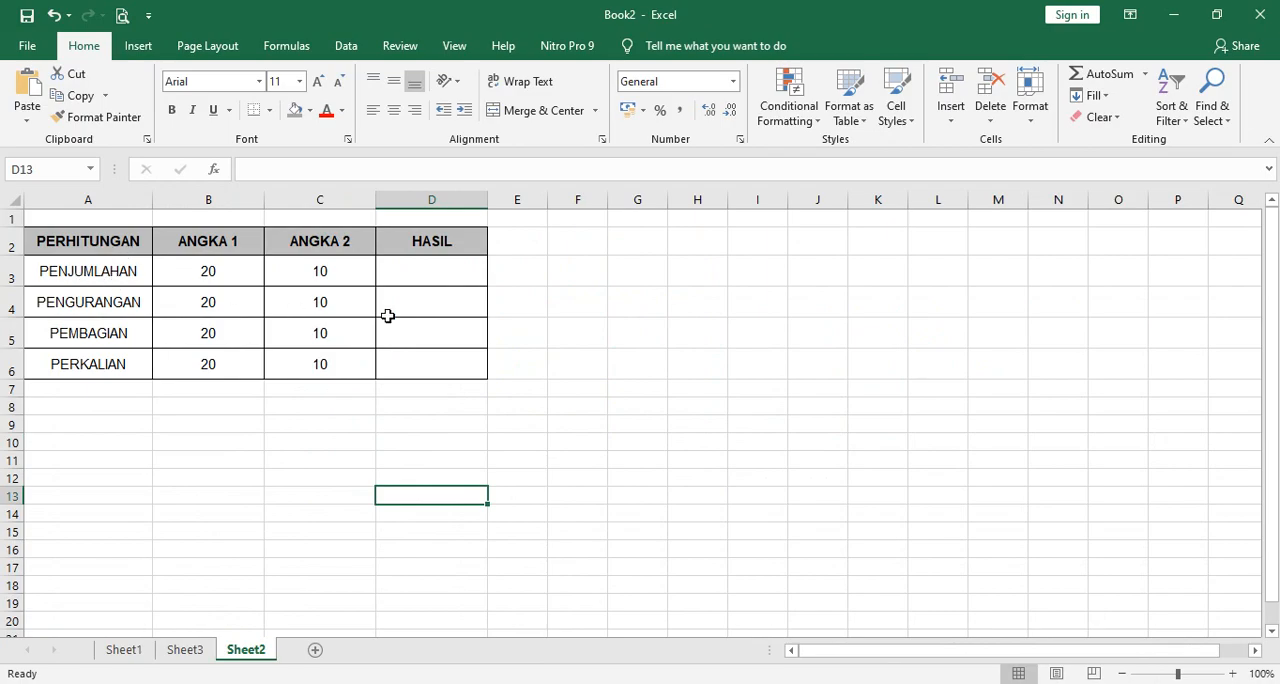
Enter the addition formula =B3+C3 in cell D3 of the PENJUMLAHAN row.
left_click(413, 275)
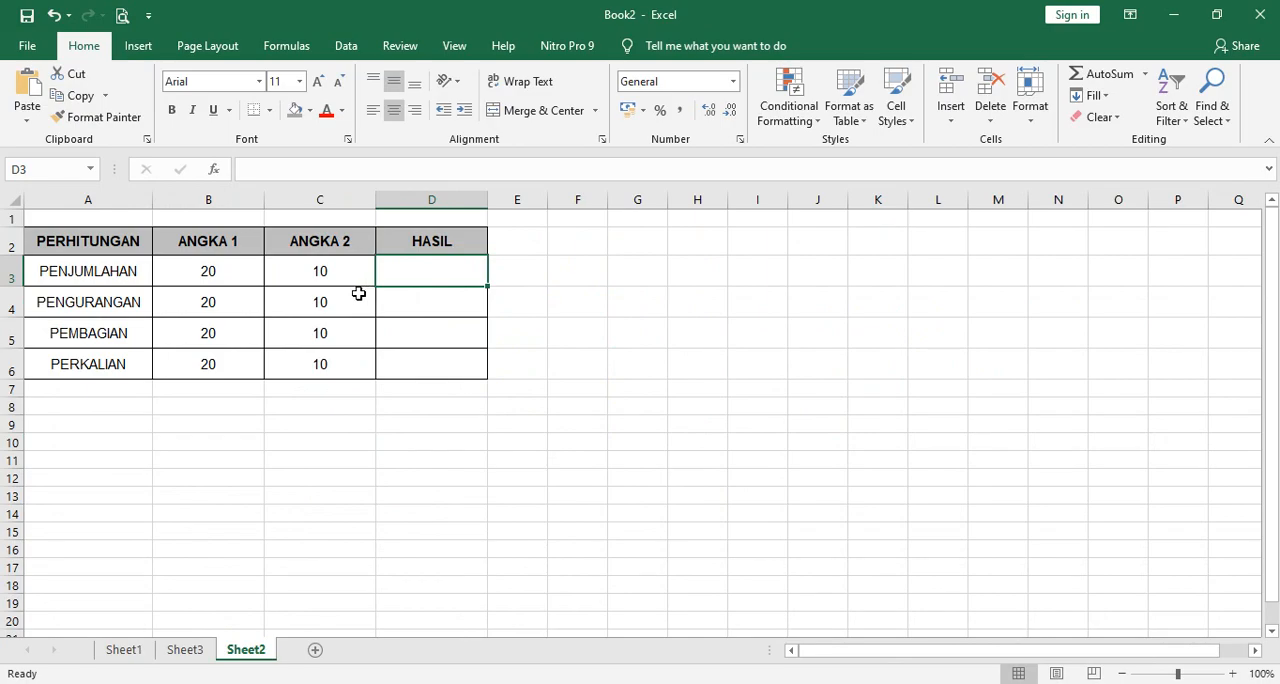
type("=")
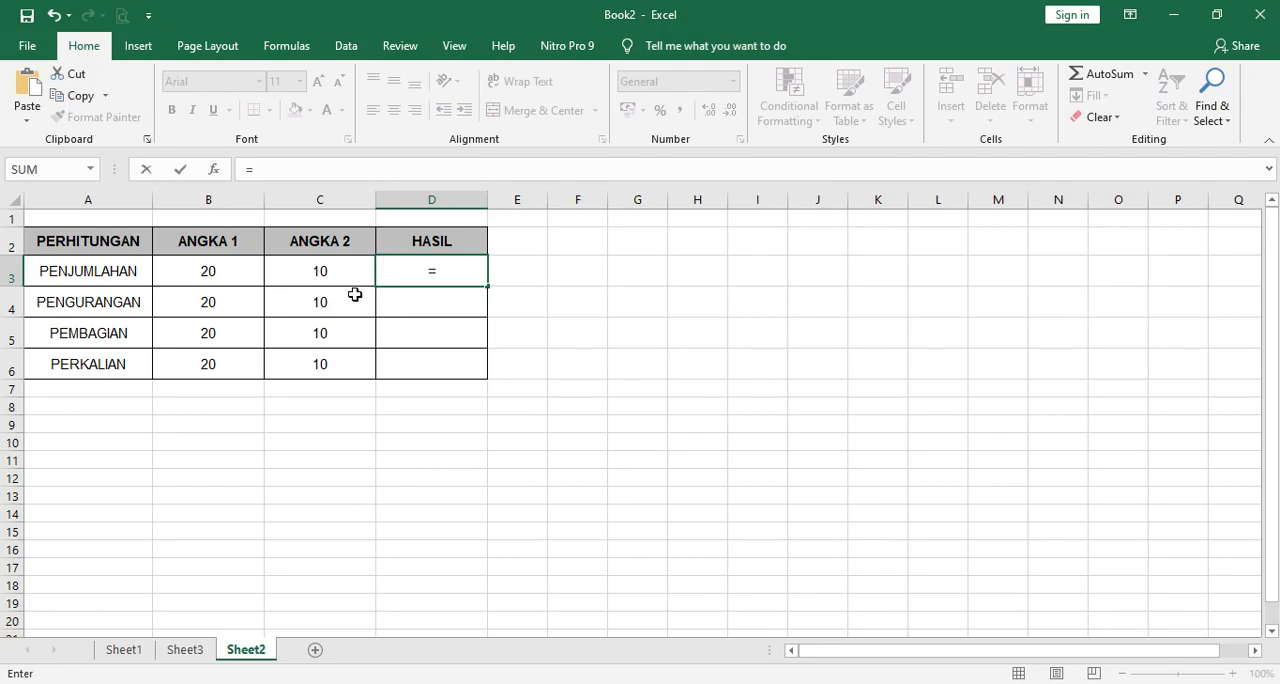
left_click(218, 270)
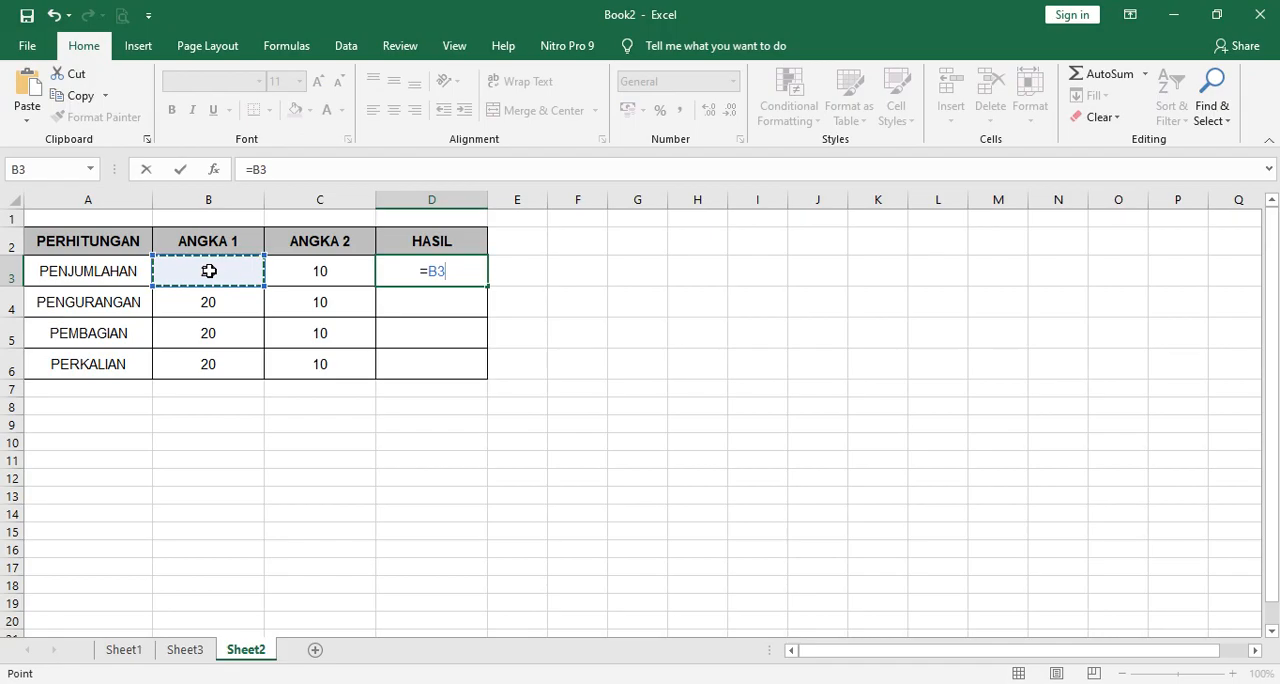
type("+")
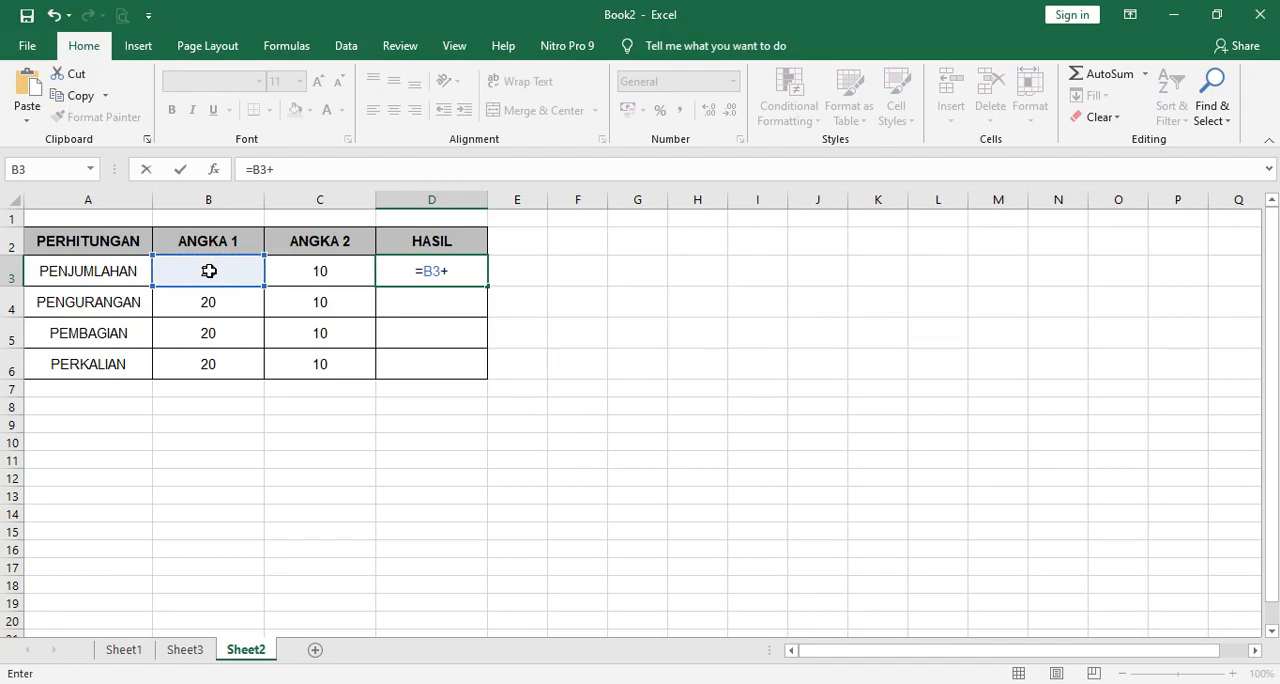
left_click(320, 273)
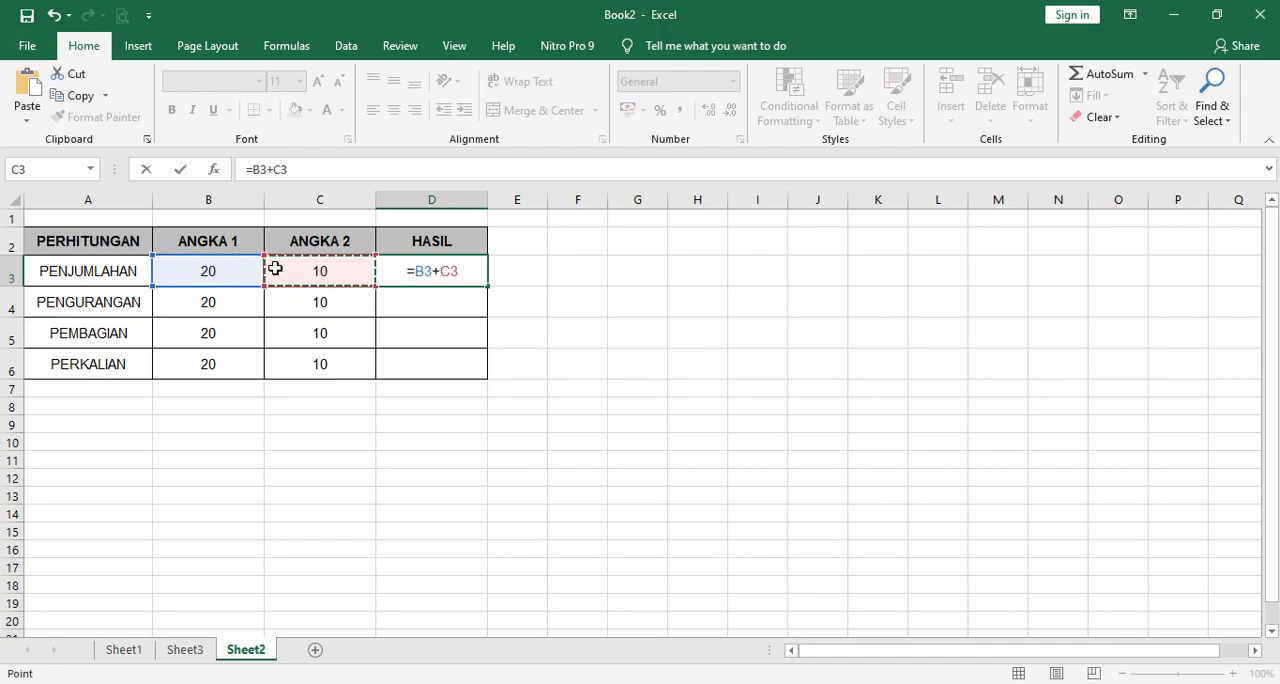
key("Return")
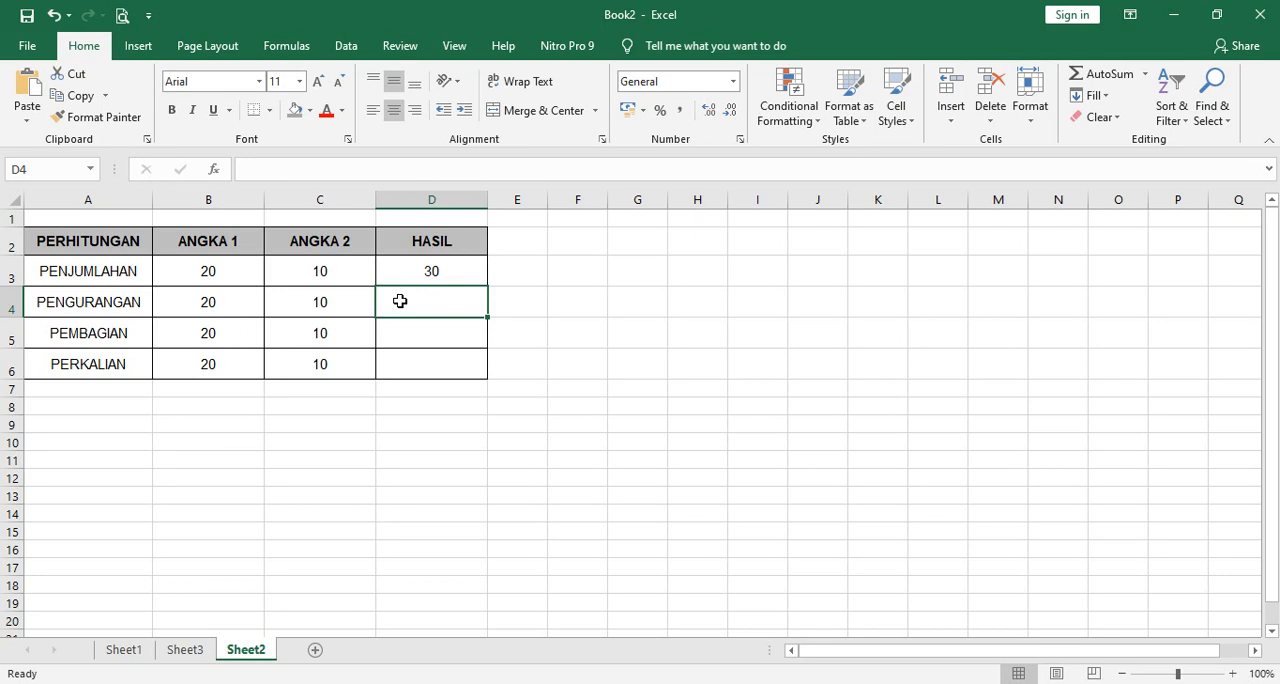
Enter the subtraction formula =B4-C4 in cell D4 of the PENGURANGAN row.
type("=")
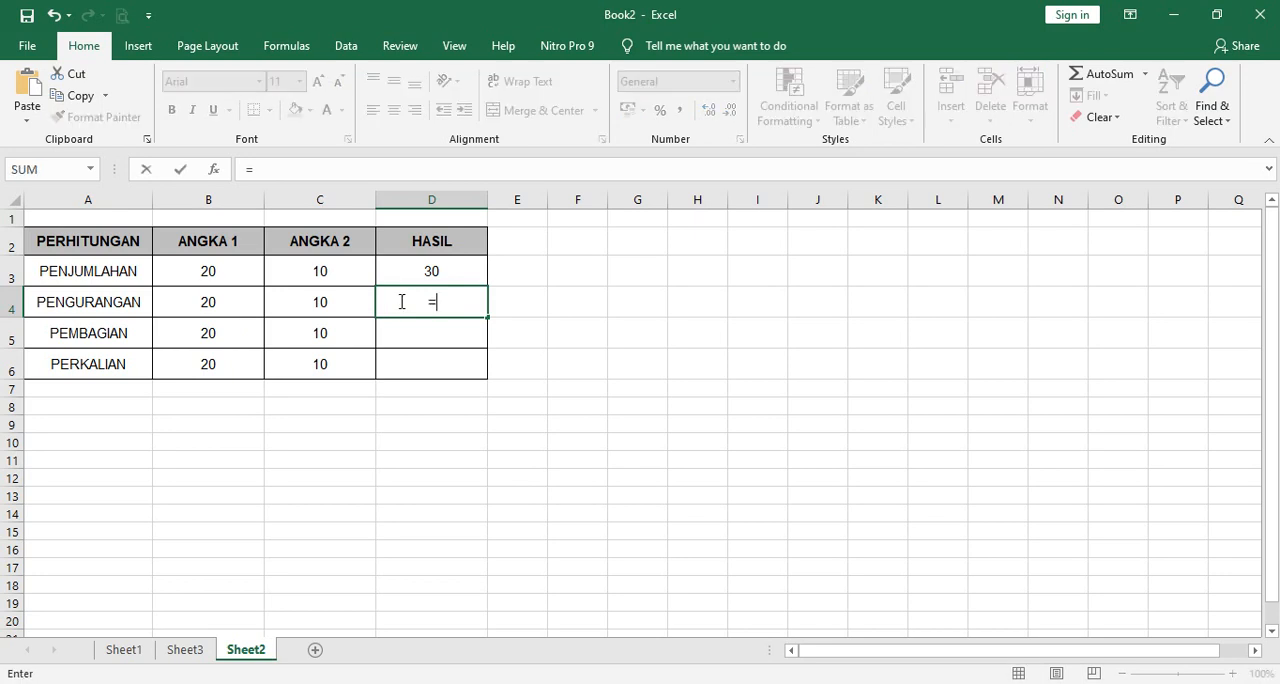
left_click(200, 304)
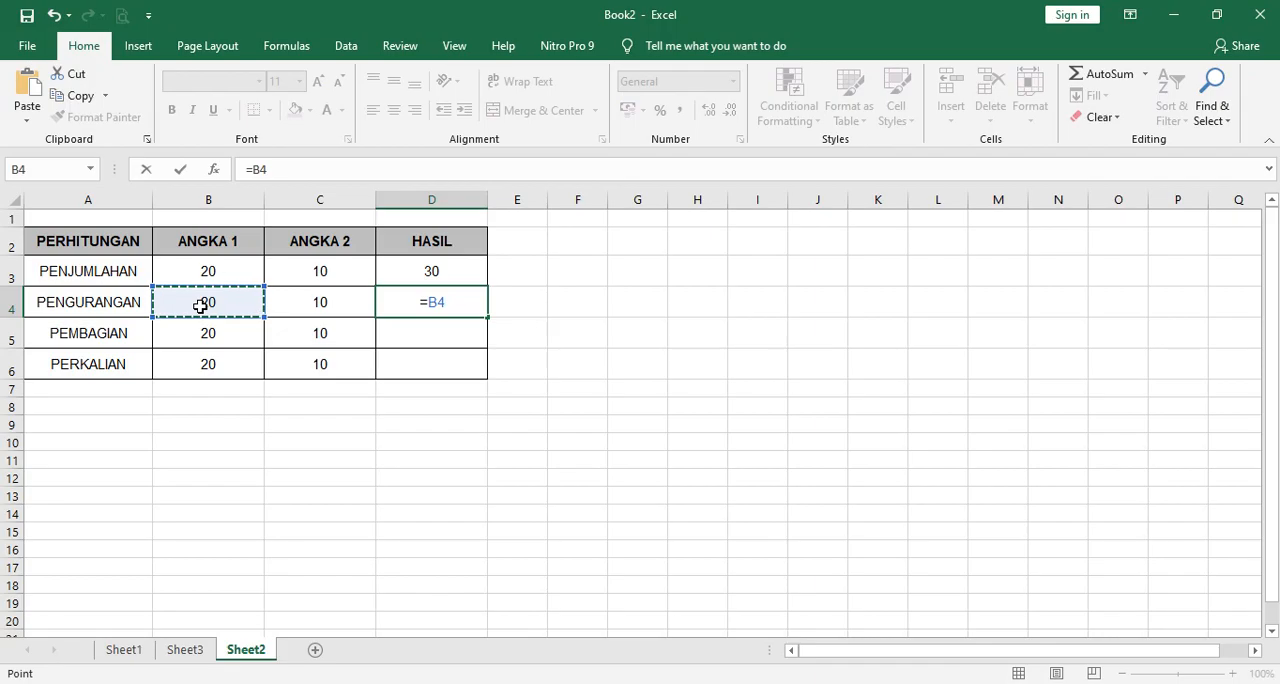
type("_")
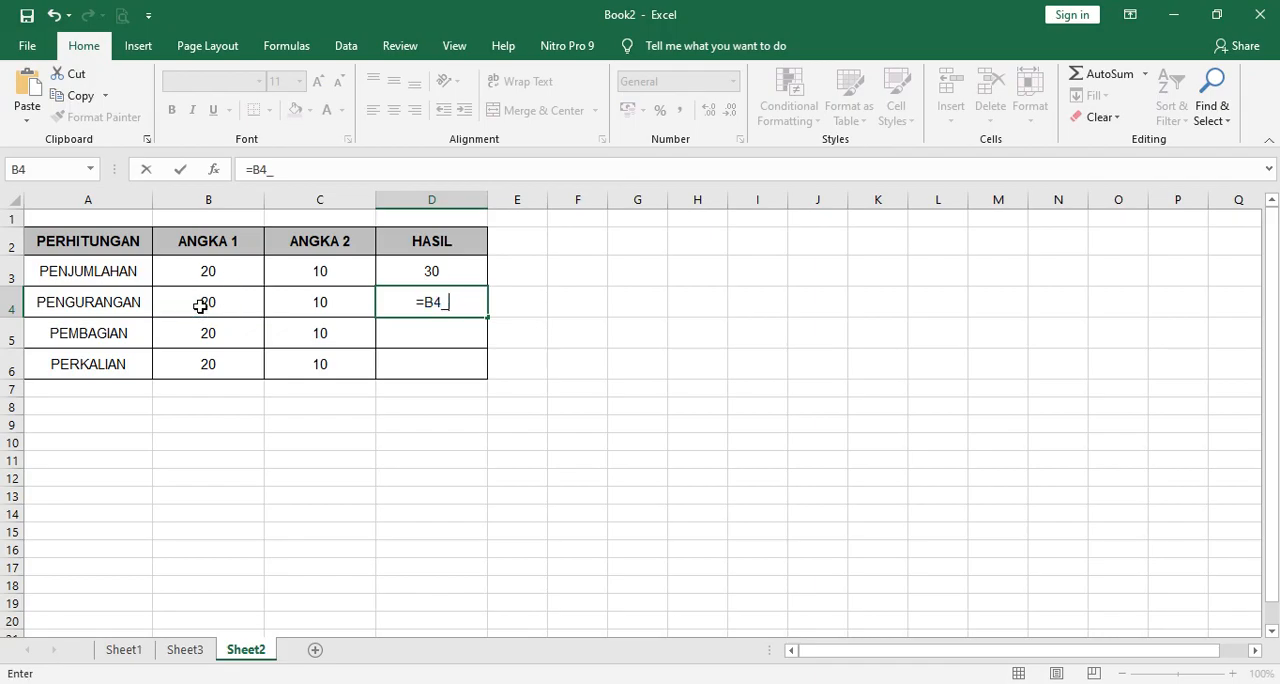
key("BackSpace")
type("-")
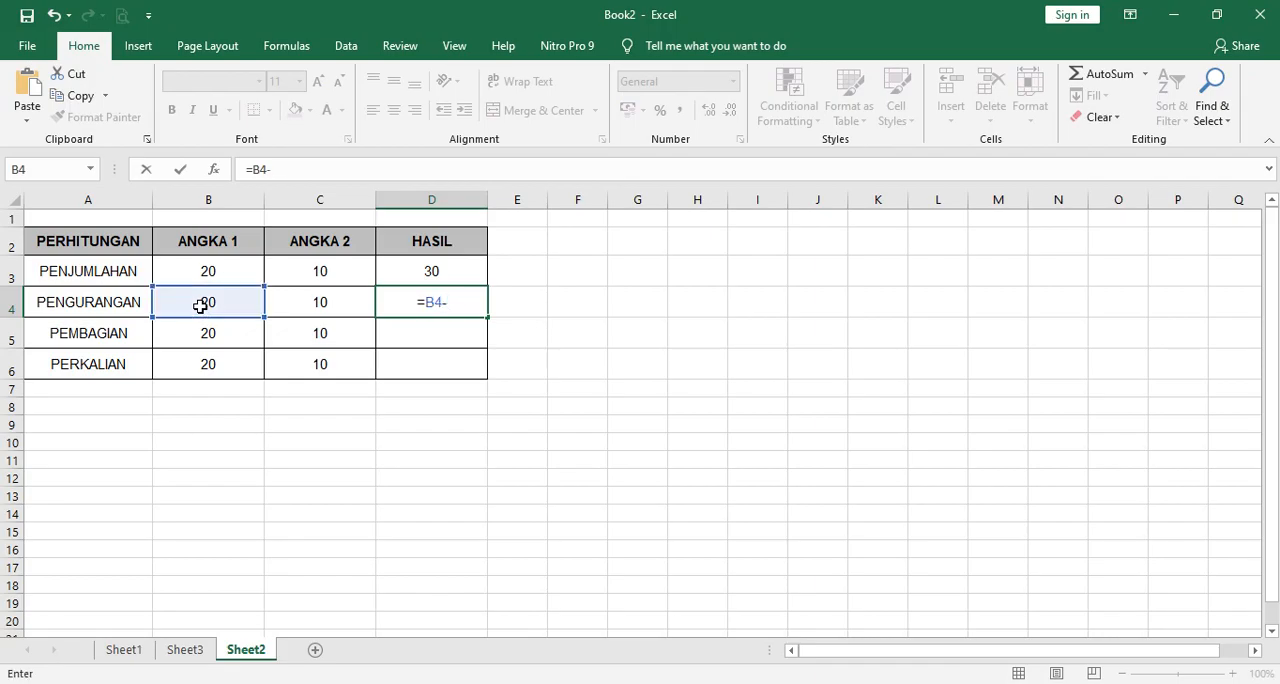
left_click(328, 303)
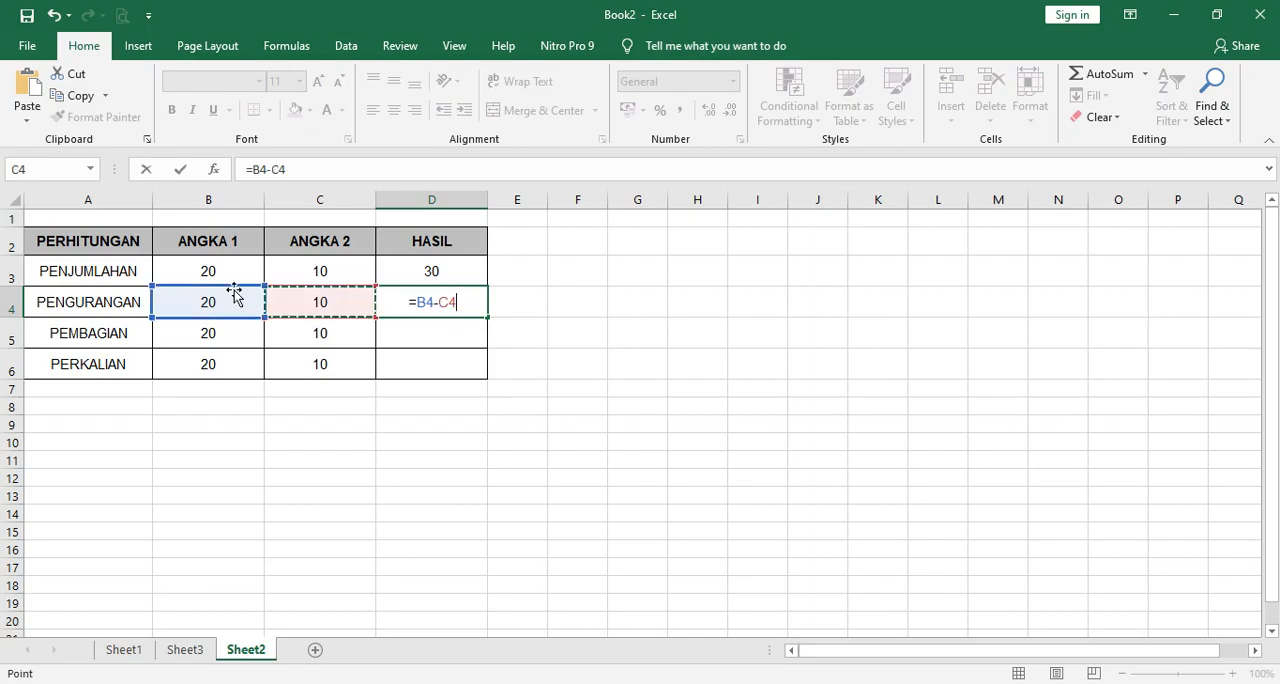
key("Return")
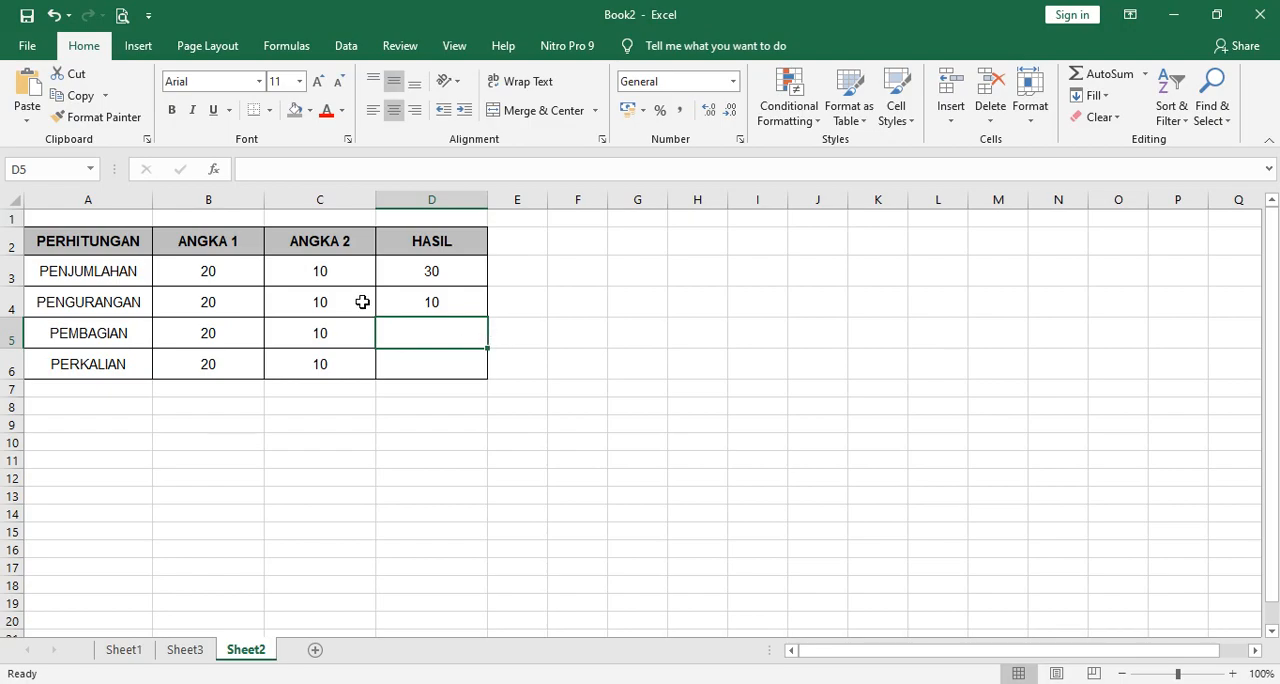
Enter the division formula =B5/C5 in cell D5 of the PEMBAGIAN row.
type("=")
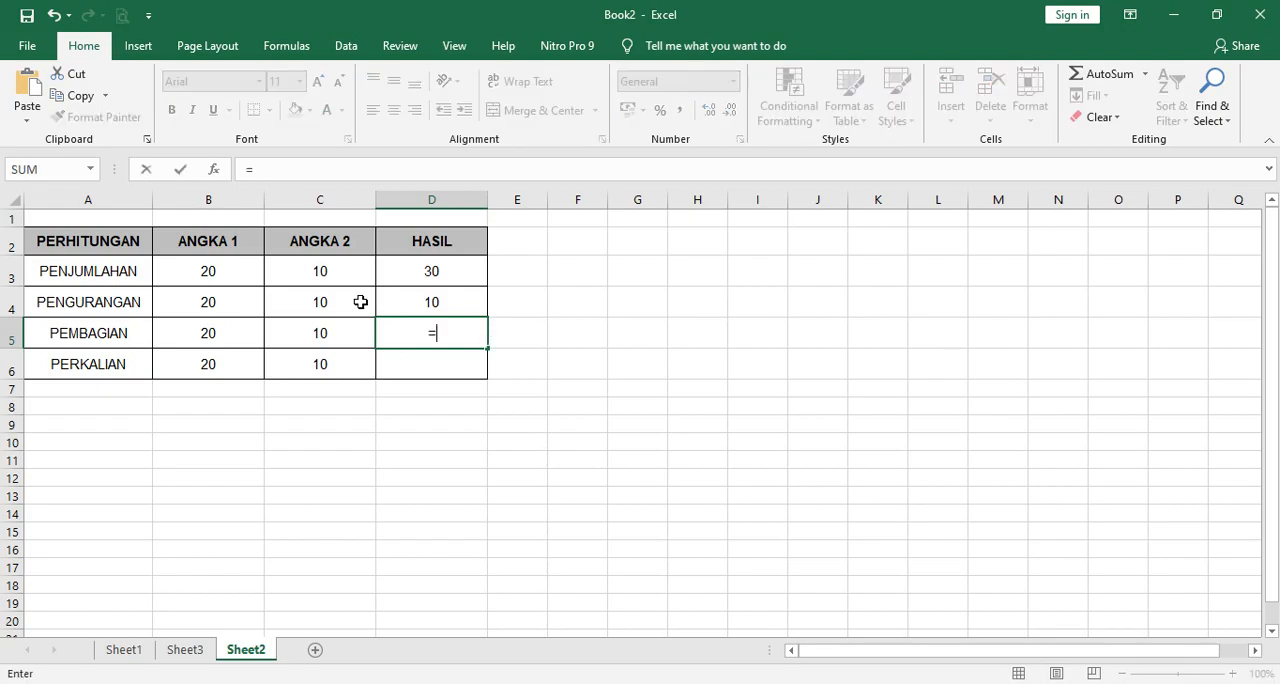
left_click(205, 336)
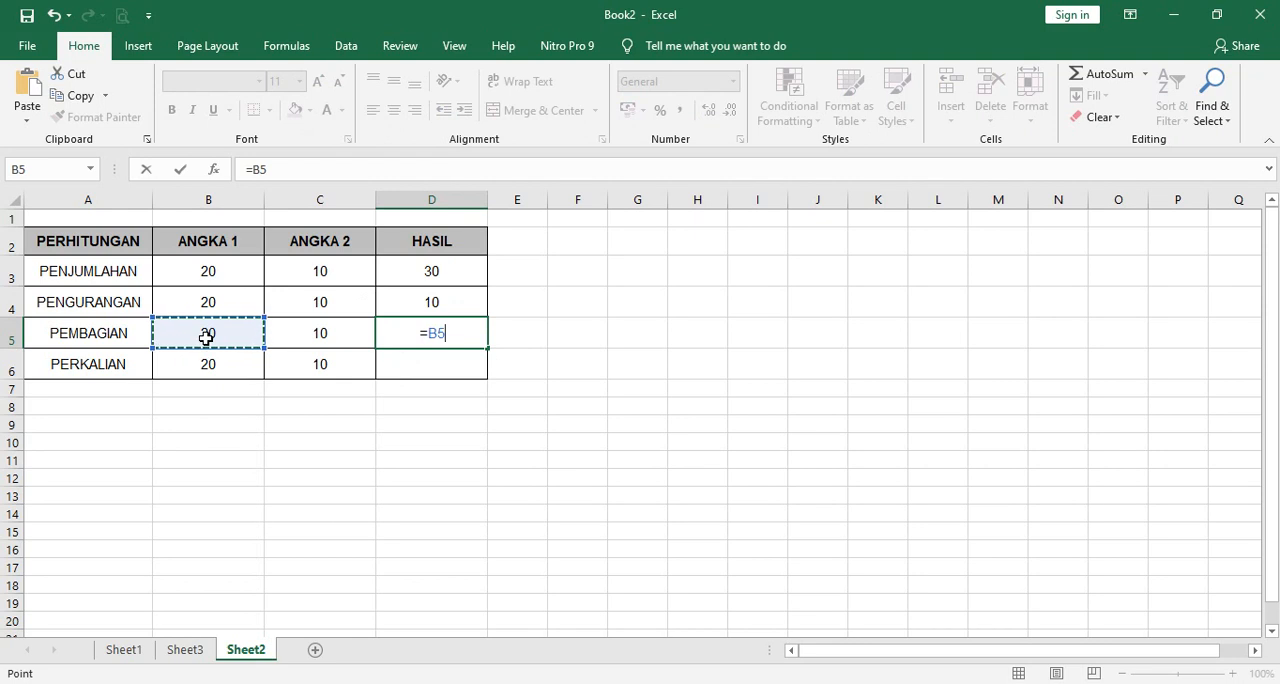
type("/")
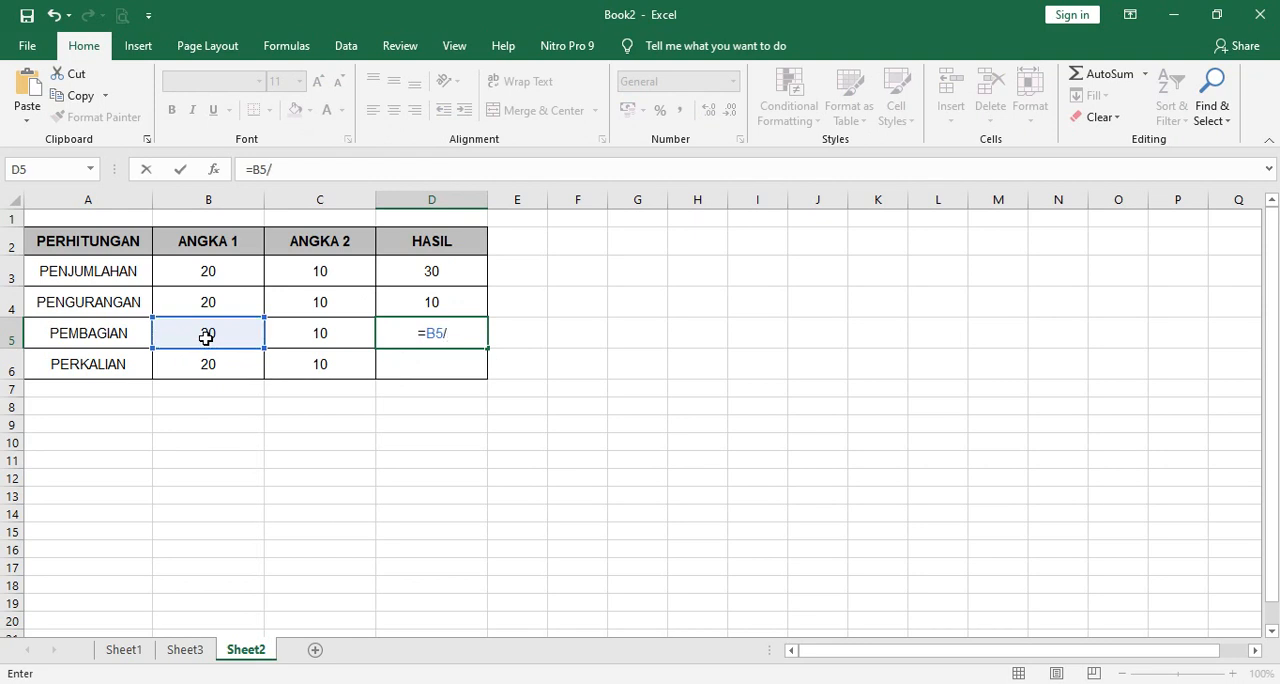
left_click(326, 338)
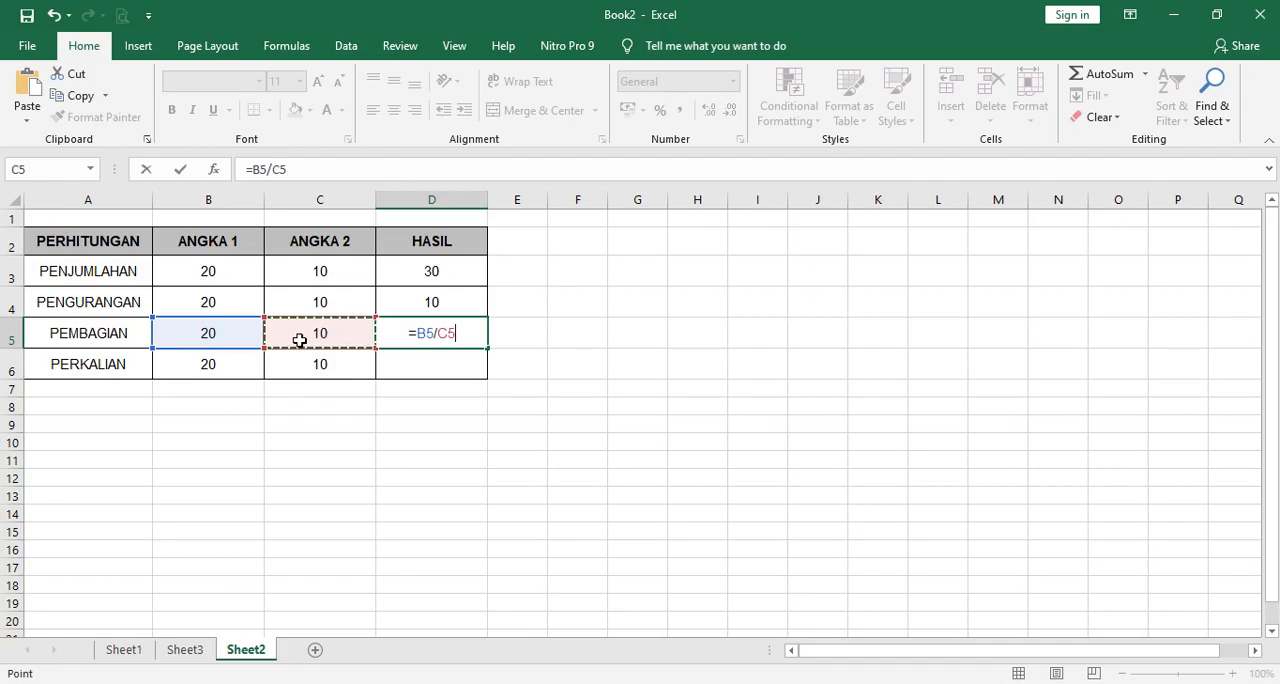
key("Return")
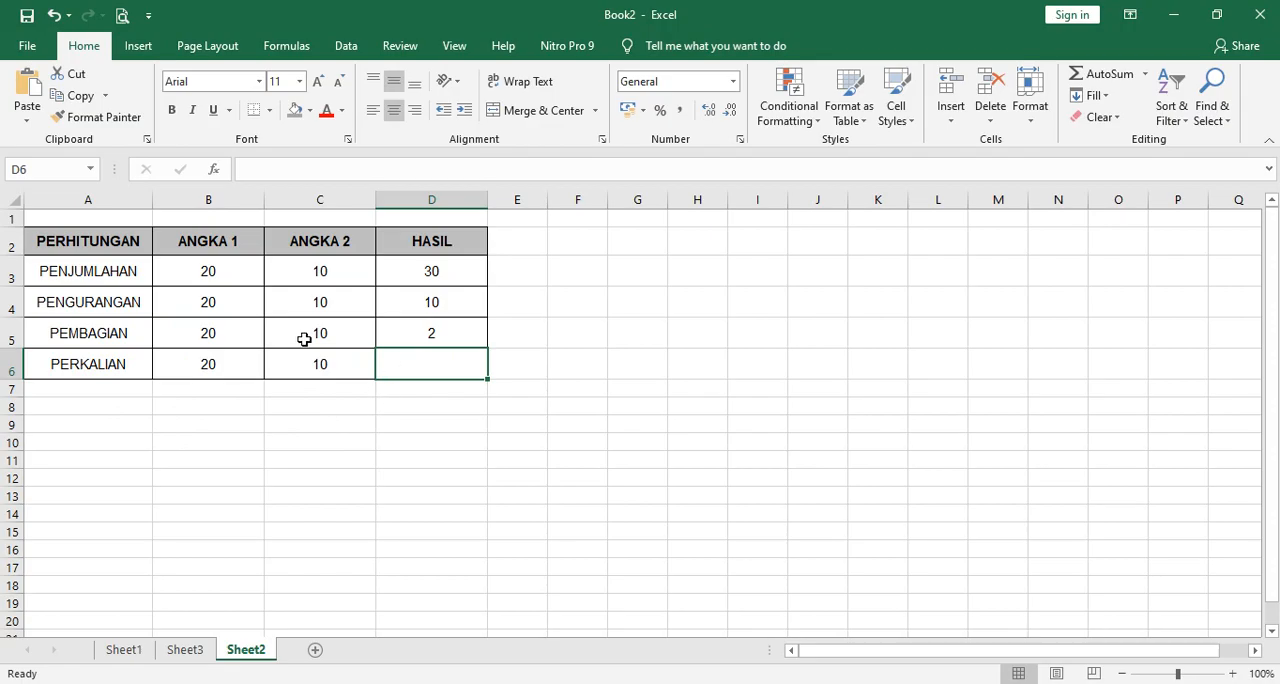
Enter the multiplication formula =B6*C6 in cell D6 of the PERKALIAN row.
type("=")
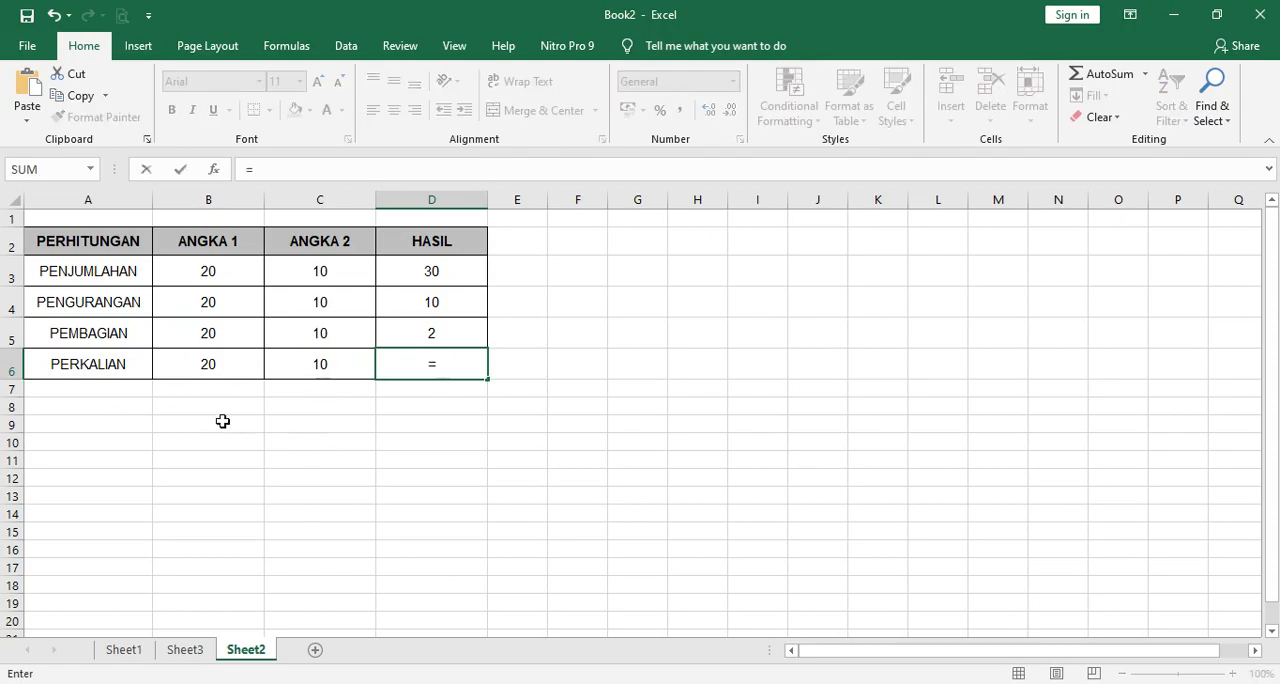
left_click(224, 362)
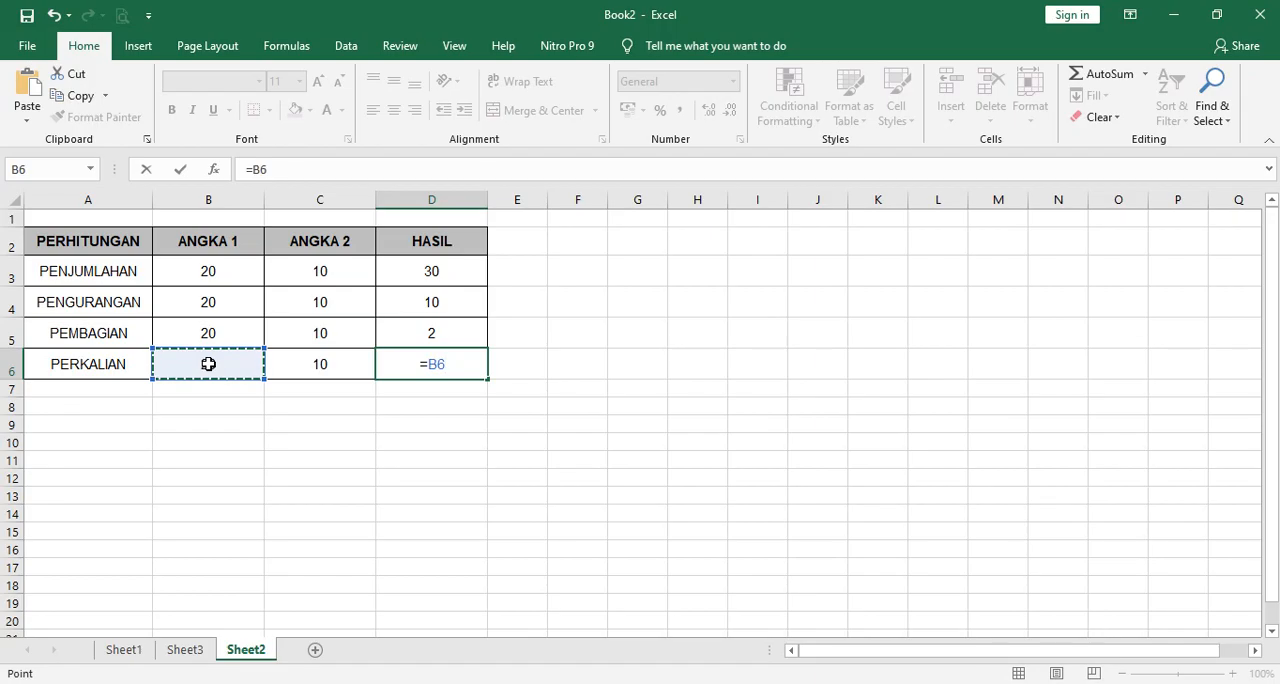
type("*")
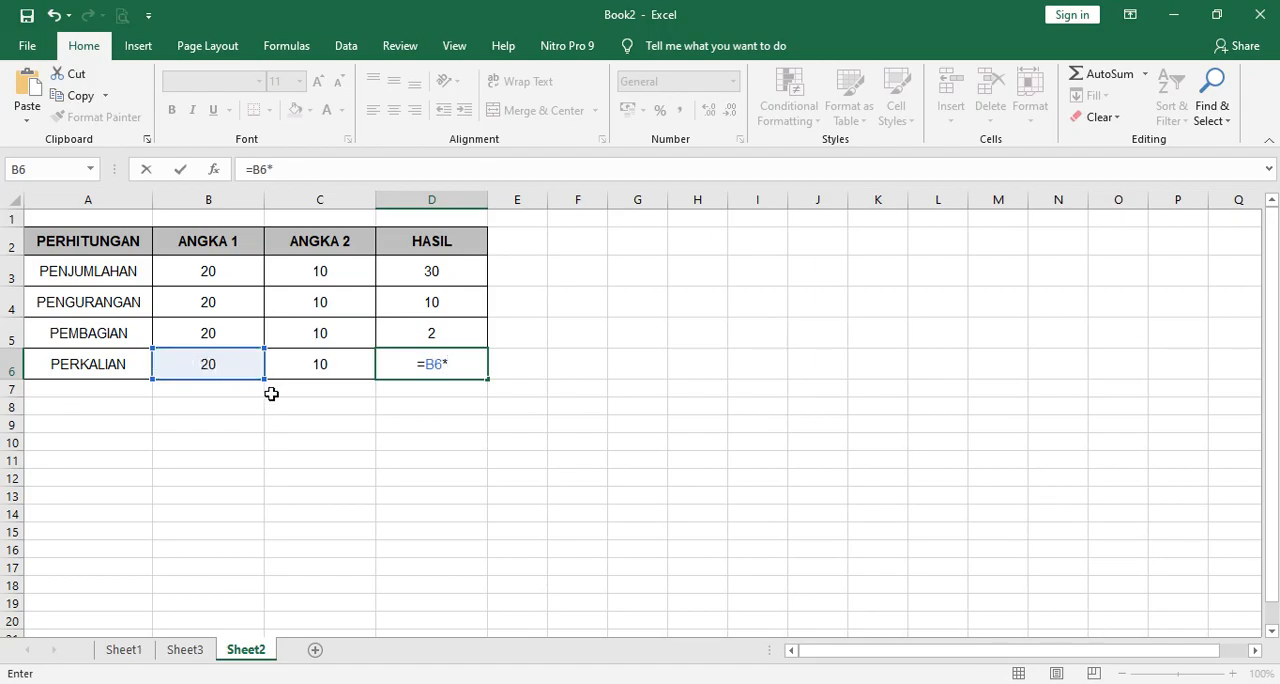
left_click(315, 368)
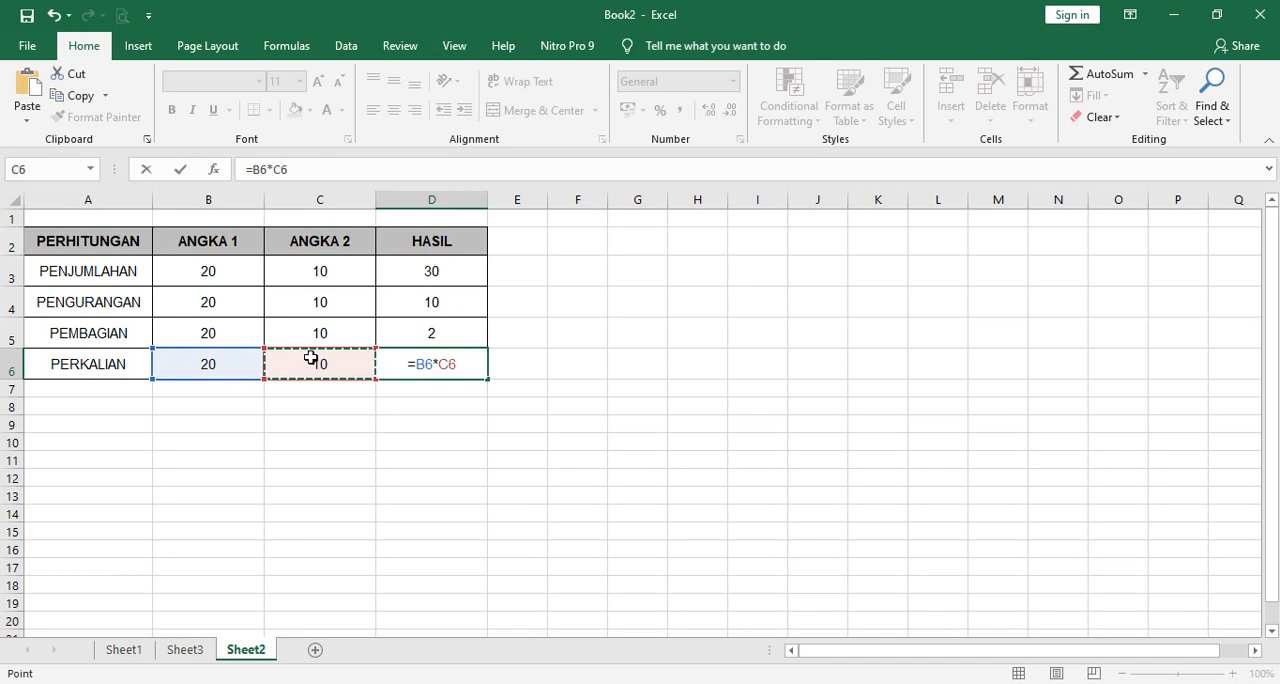
key("Return")
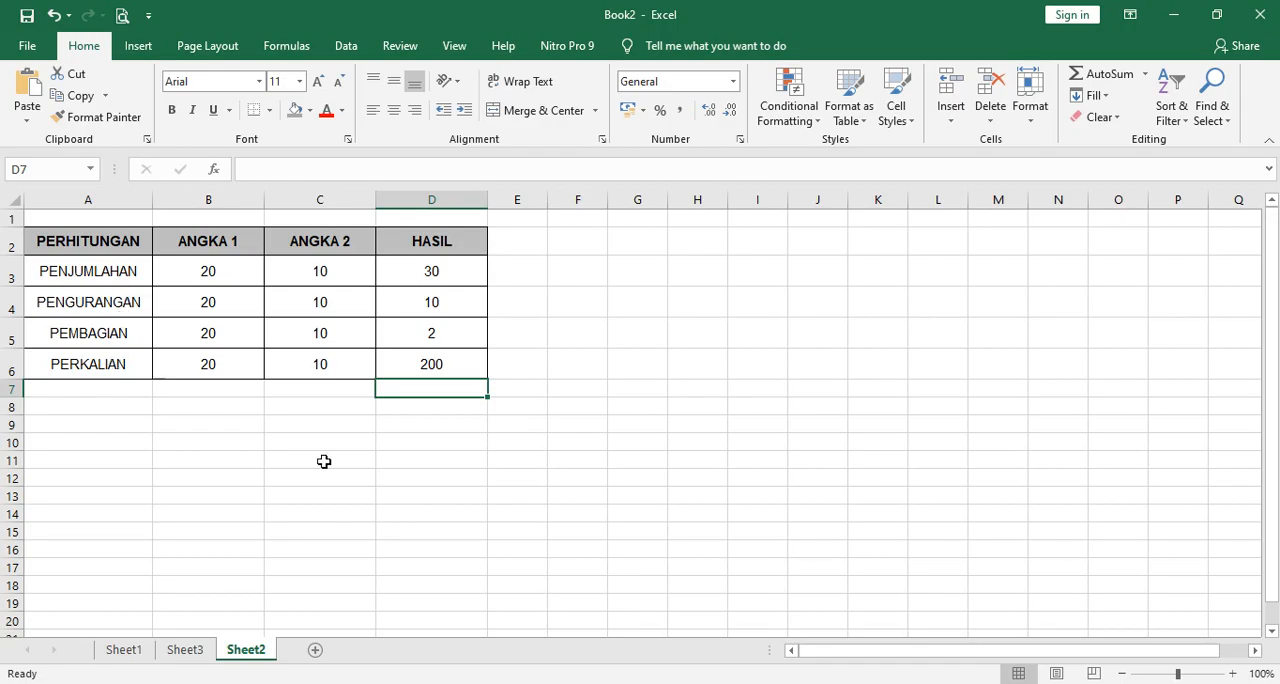
Switch to Notepad to review the list of Excel basics topics.
left_click(796, 682)
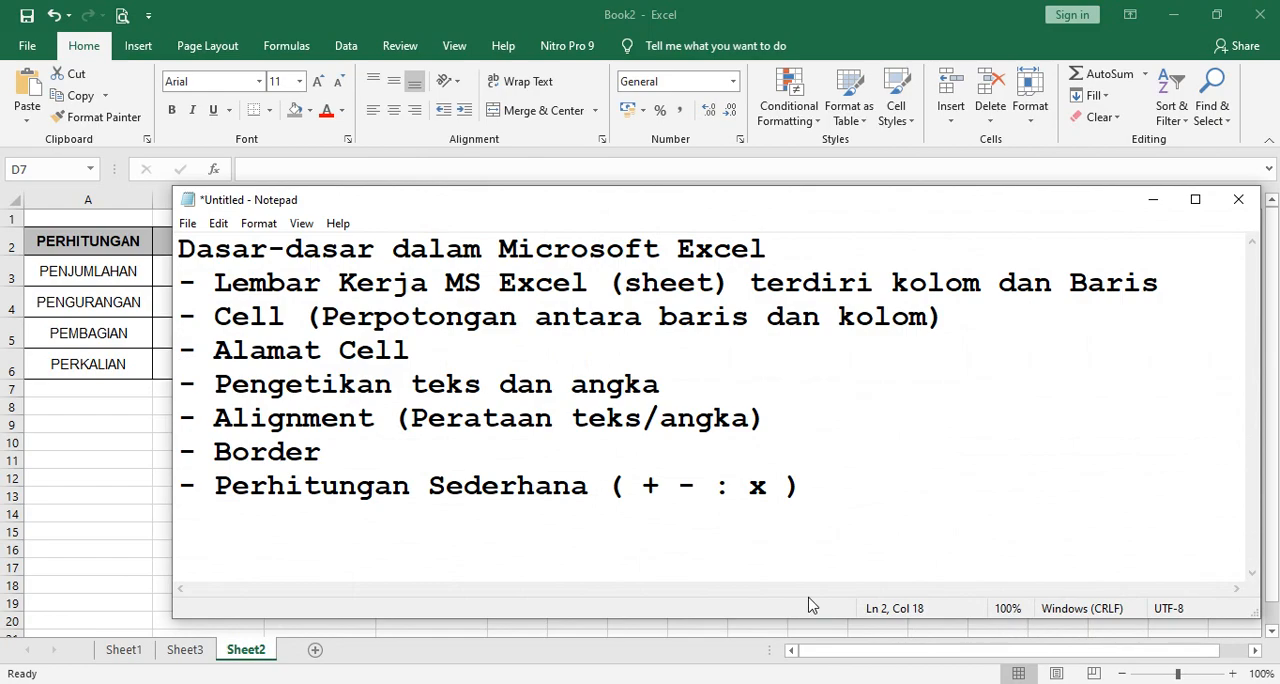